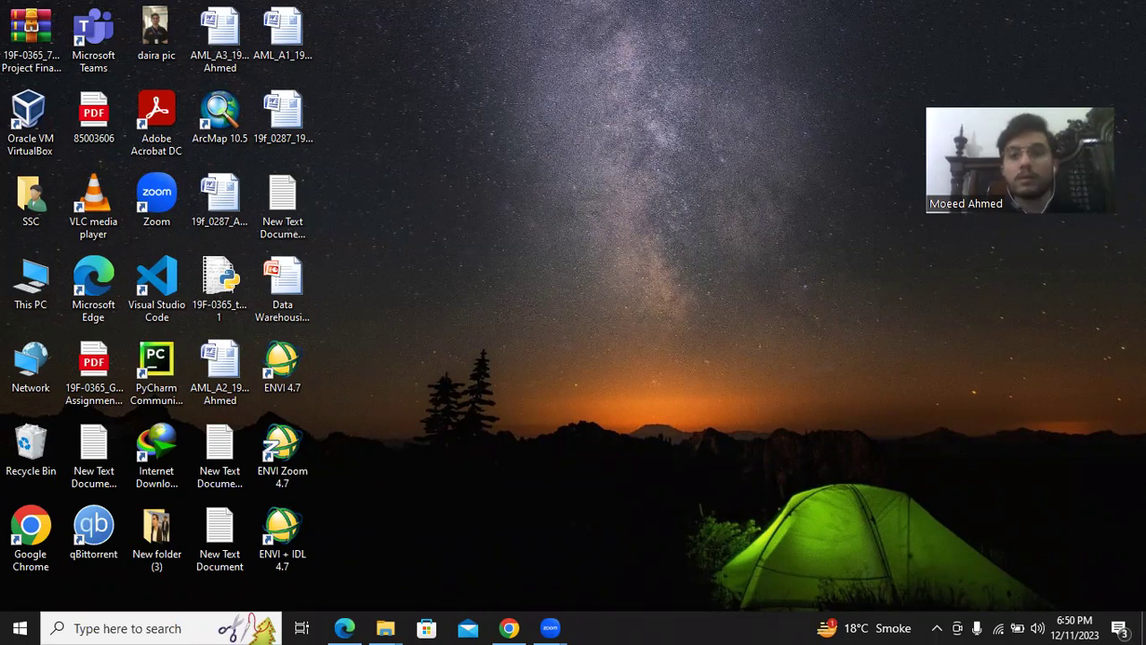
- Launch ENVI 4.7 and start the Compute Difference Map change detection tool
double_click(296, 369)
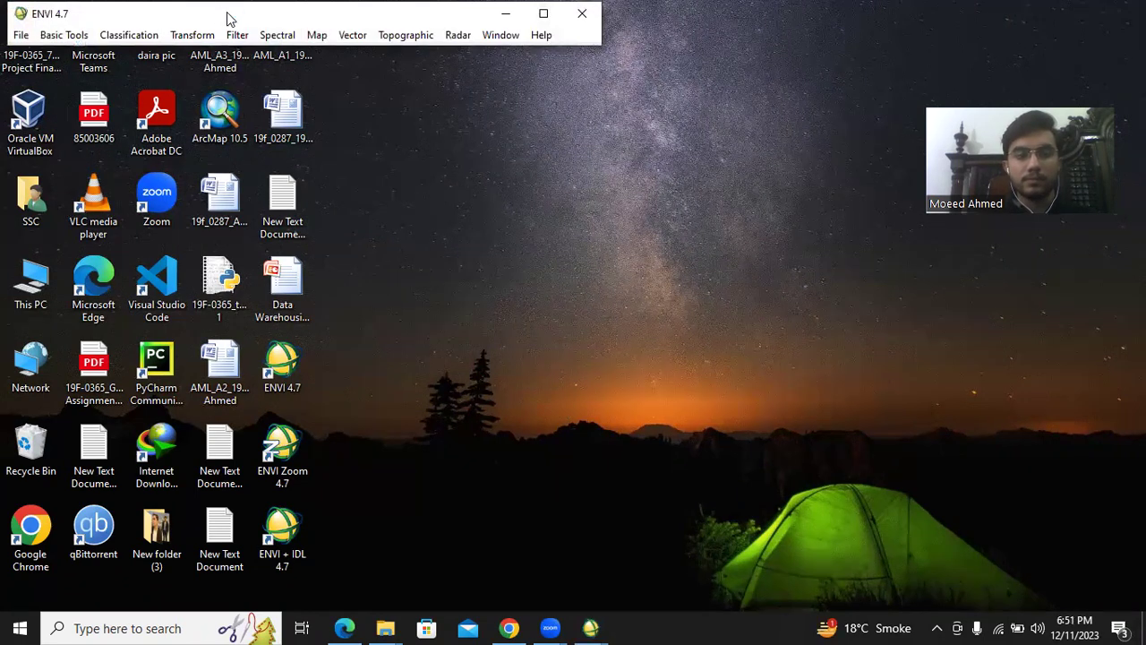
left_click_drag(229, 18, 386, 71)
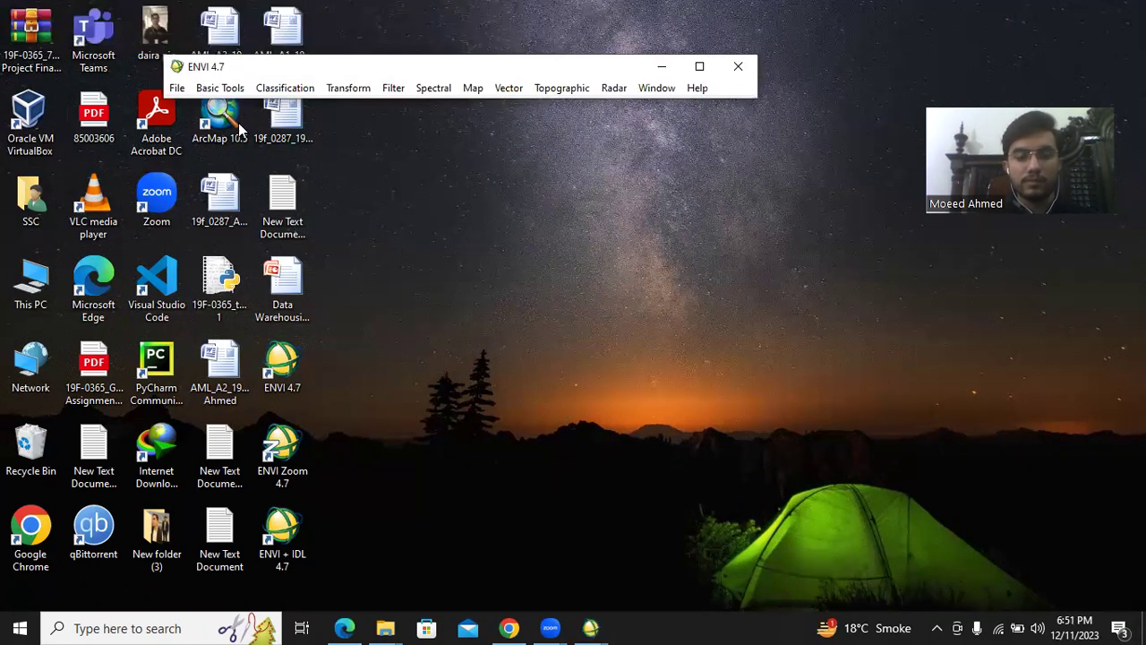
left_click(179, 89)
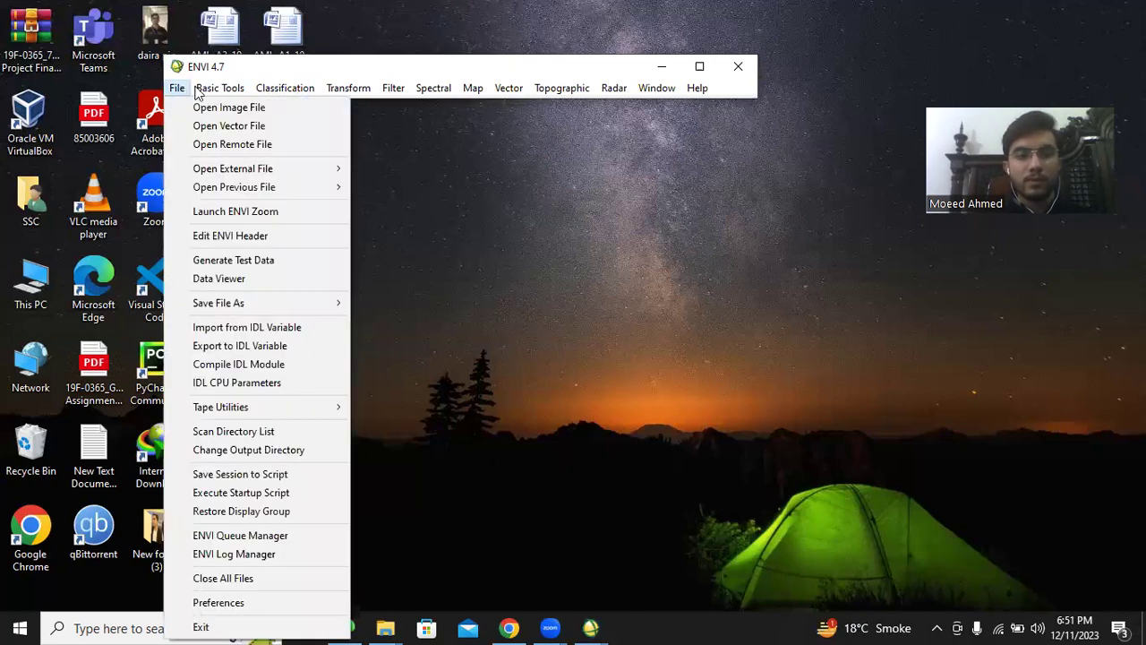
mouse_move(224, 93)
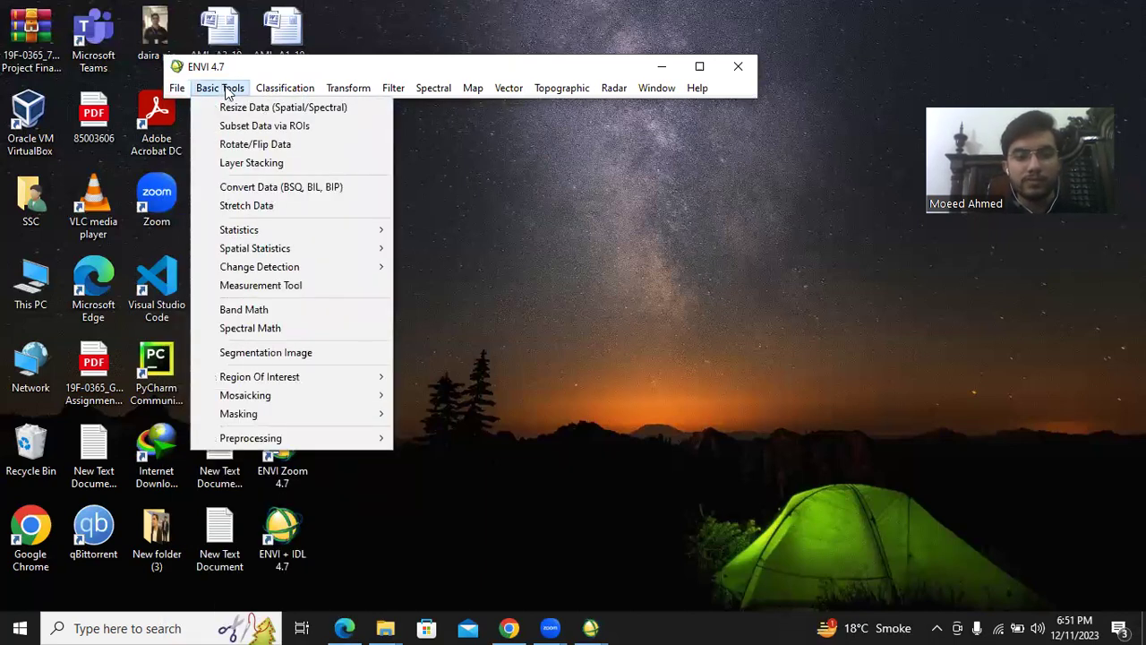
mouse_move(285, 271)
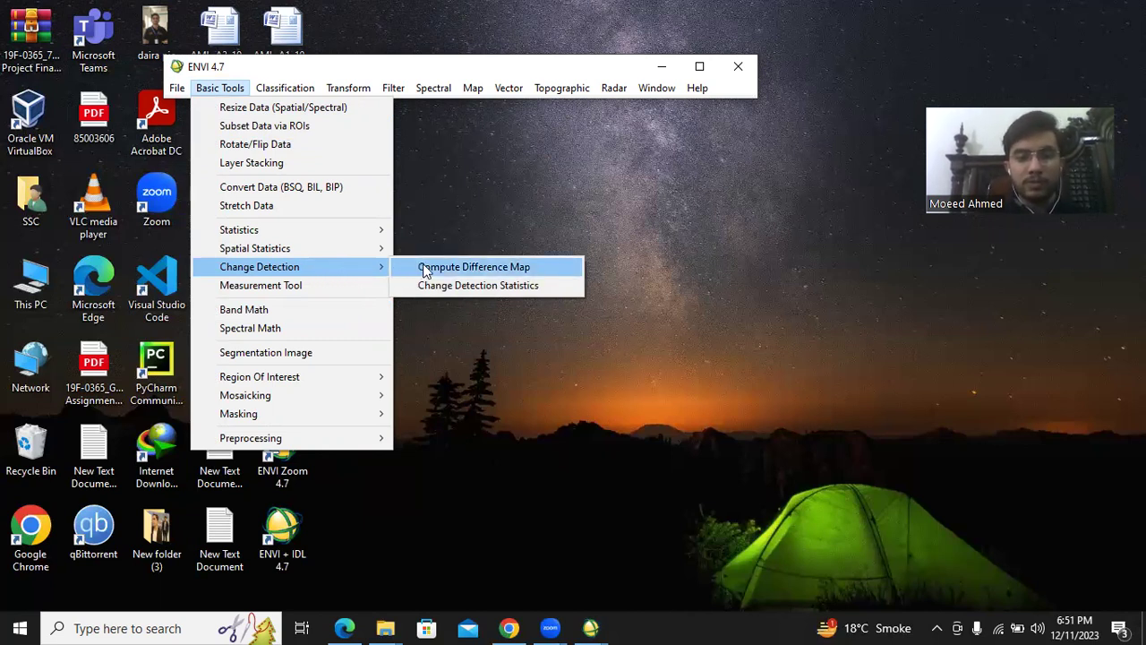
left_click(452, 263)
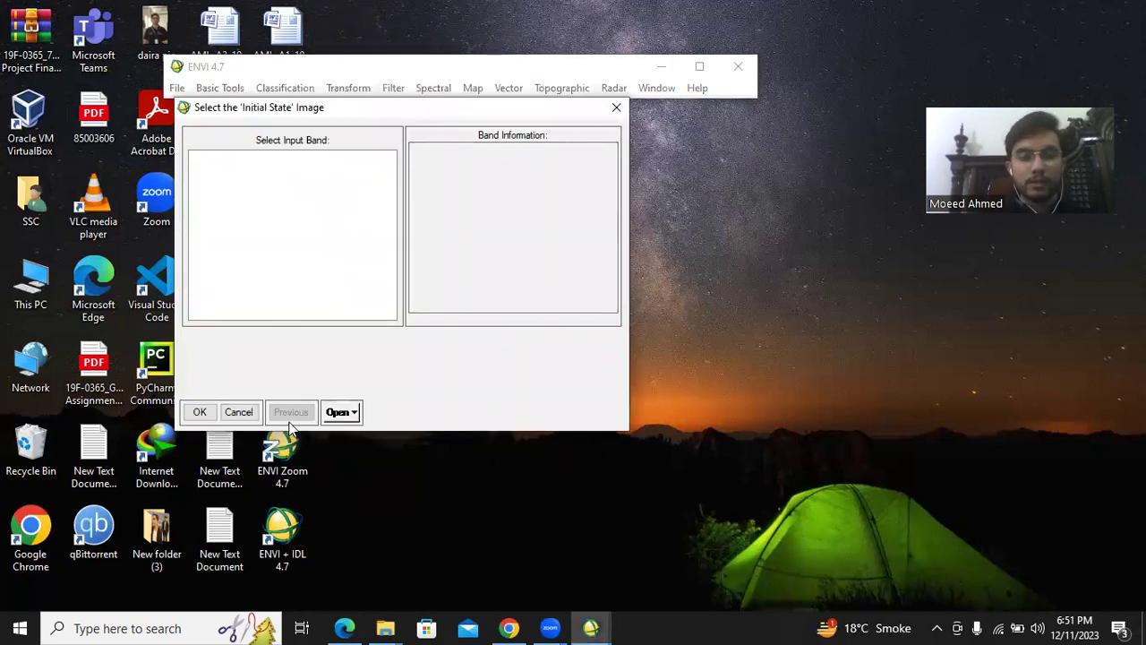
- Start opening a new file for the initial state image and browse to the classification folder on Local Disk (E:)
left_click(340, 412)
left_click(371, 453)
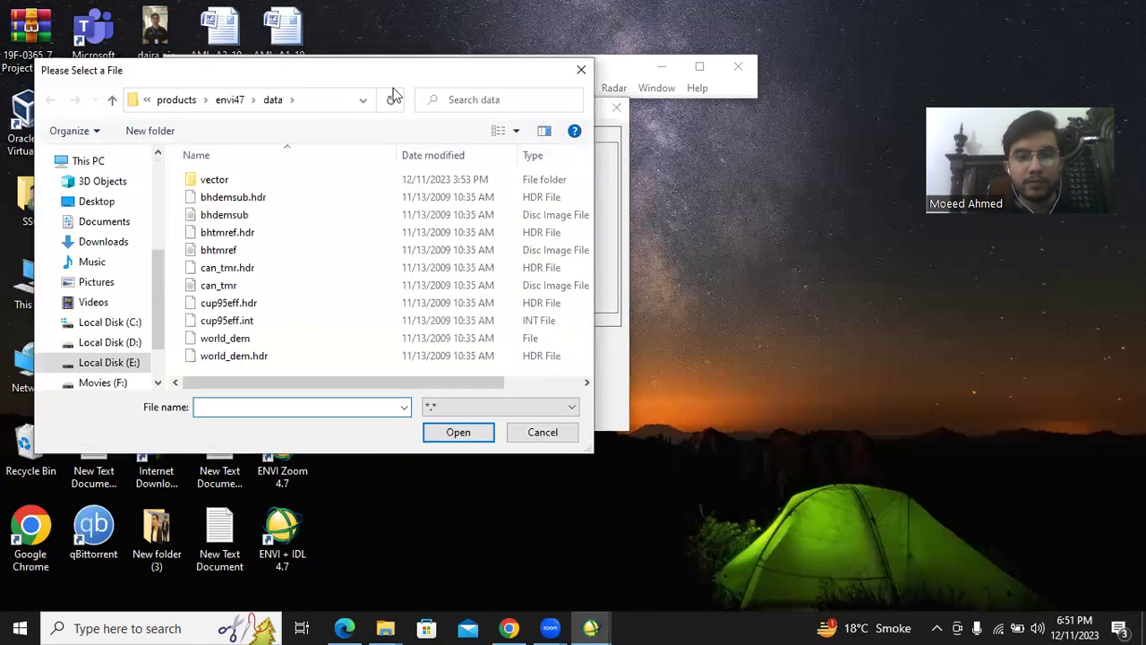
left_click_drag(374, 77, 438, 71)
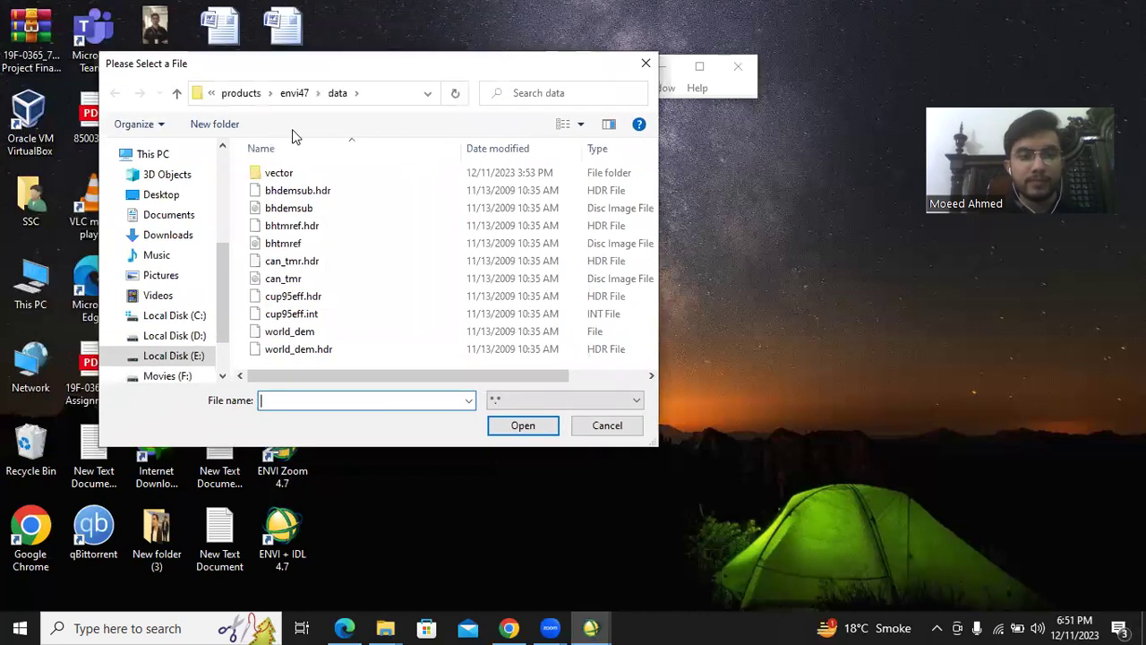
scroll(228, 284, "up", 2)
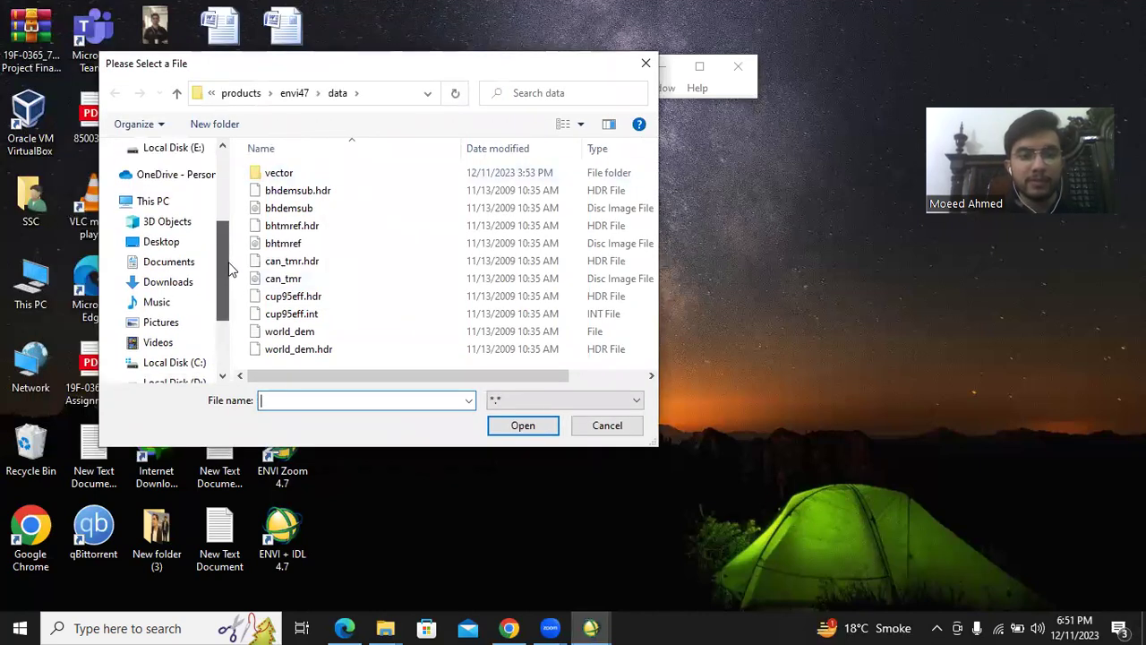
scroll(229, 302, "down", 3)
left_click_drag(229, 301, 215, 265)
scroll(215, 268, "down", 1)
scroll(213, 282, "down", 2)
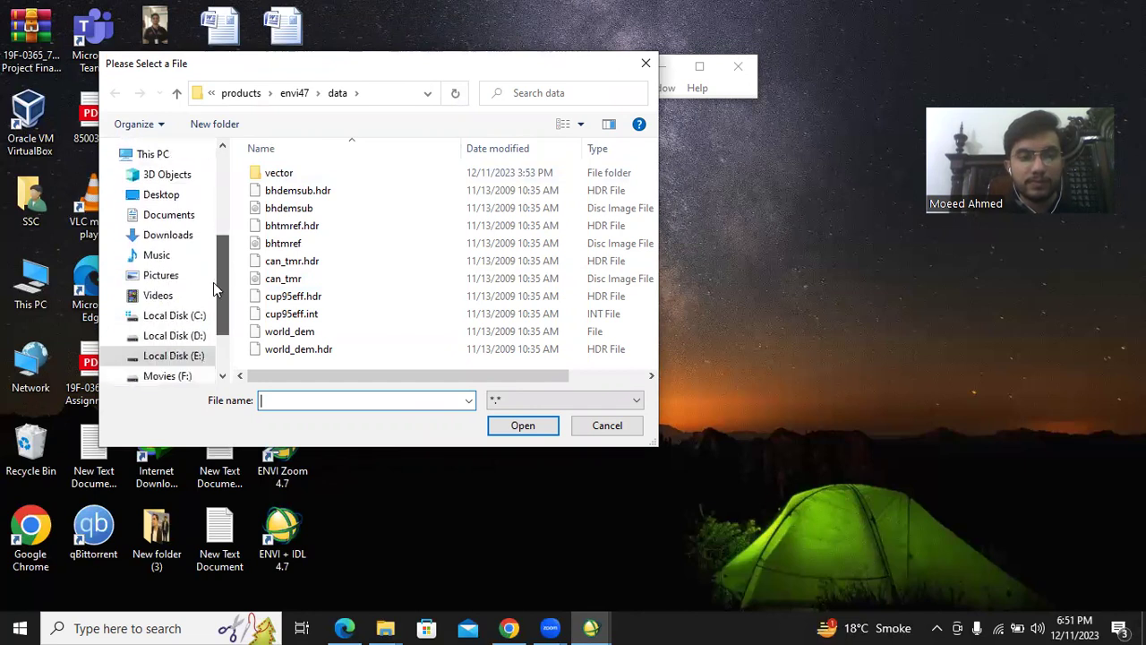
left_click(197, 309)
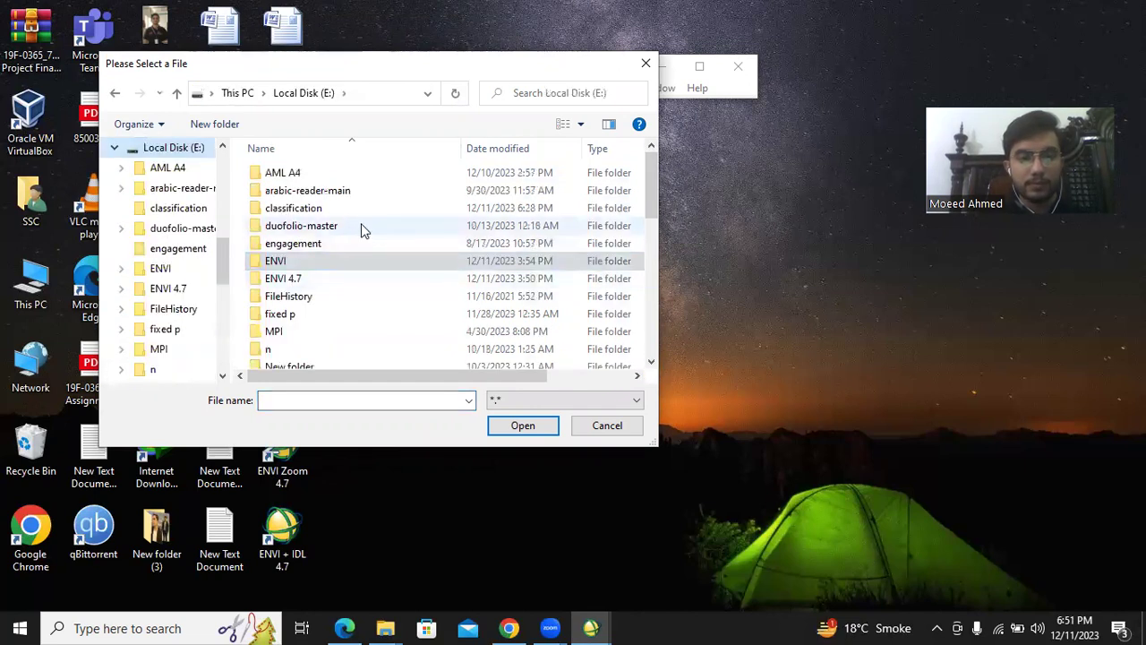
scroll(340, 244, "down", 10)
left_click(340, 236)
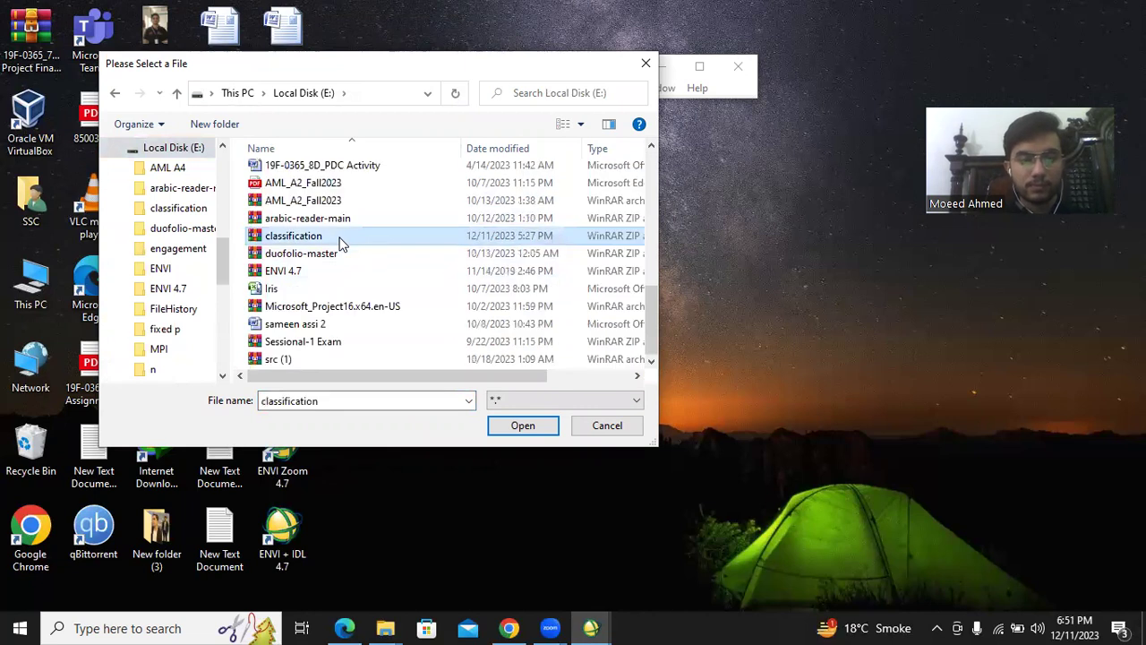
scroll(340, 243, "up", 10)
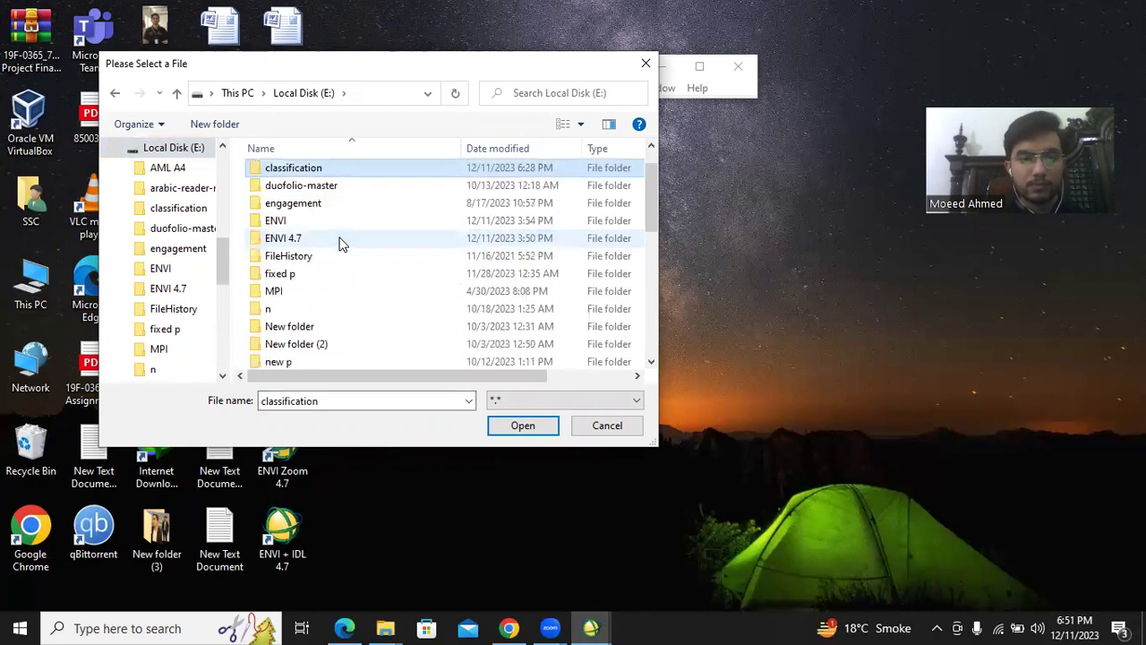
double_click(285, 168)
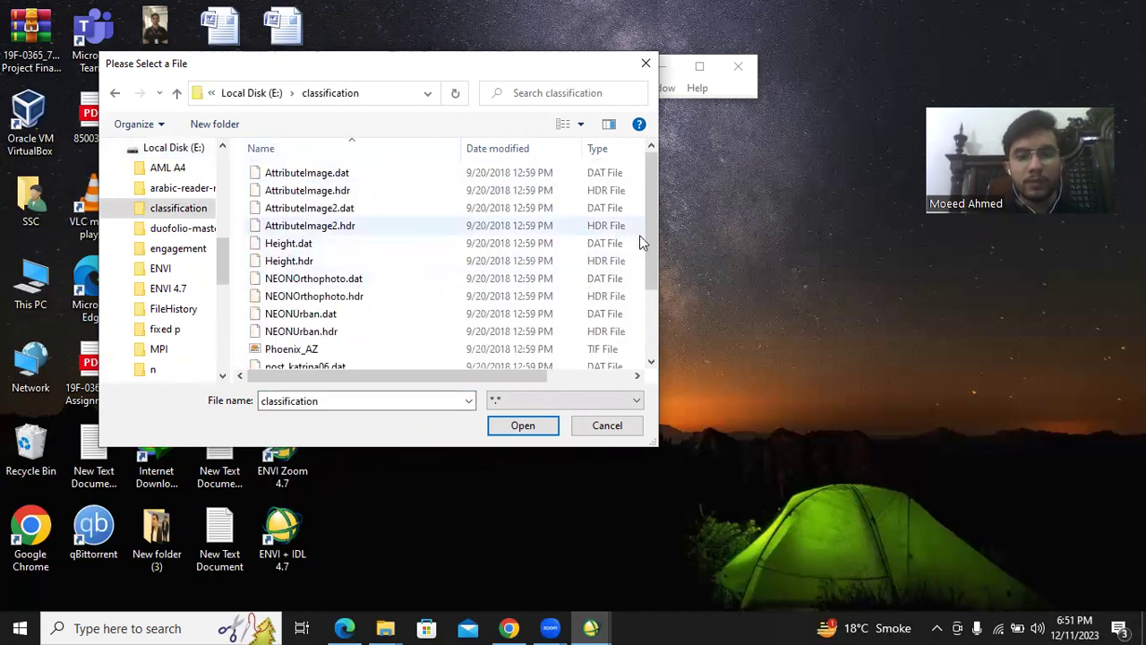
- Open pre_katrina05.dat from the classification folder and accept it as the initial state image
left_click_drag(650, 242, 651, 312)
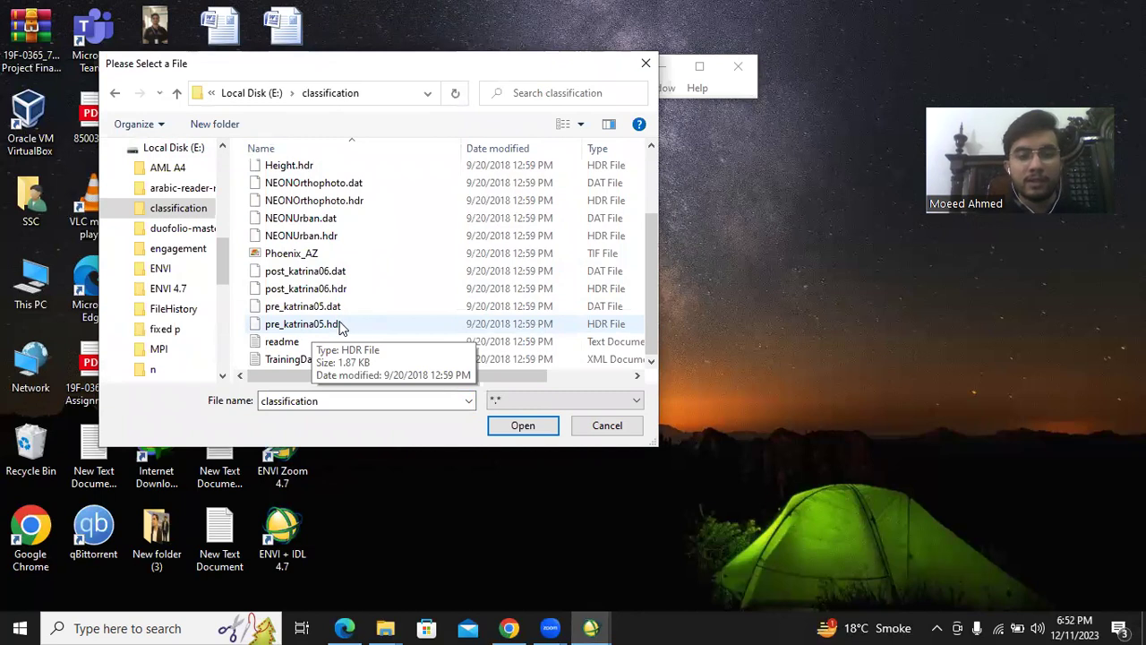
left_click(297, 272)
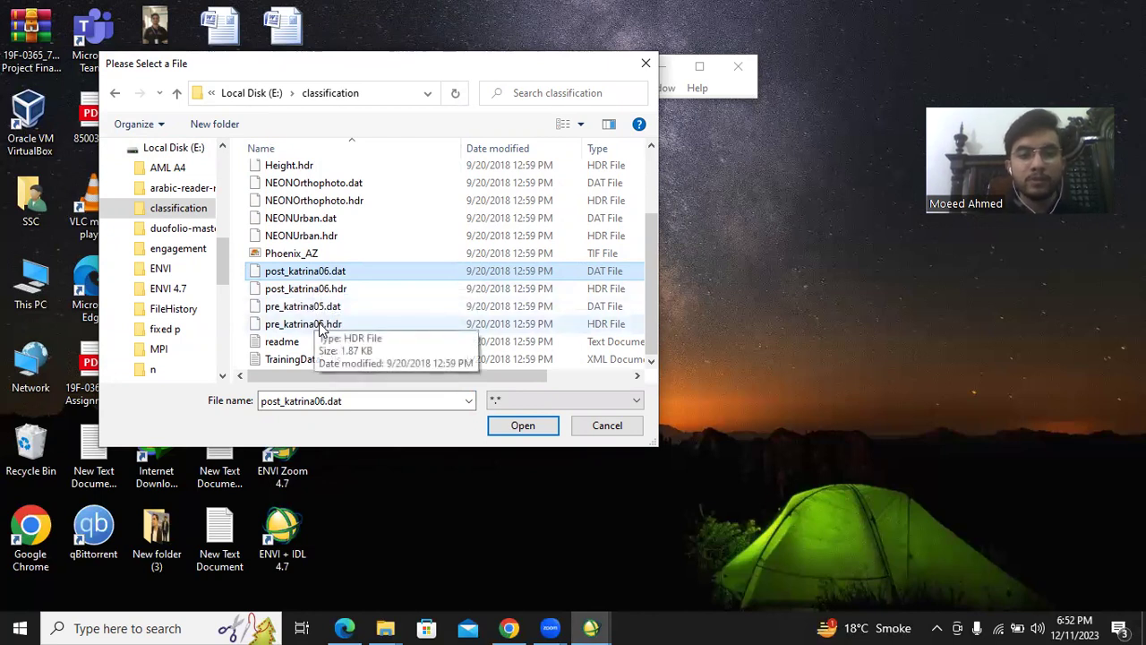
left_click(323, 326)
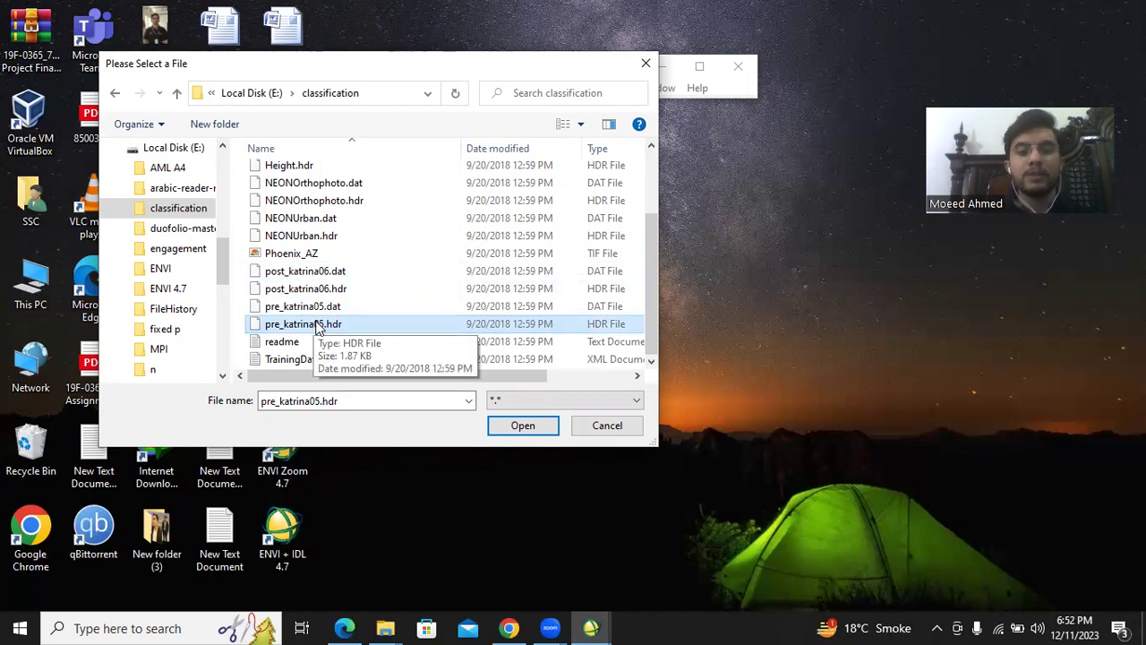
left_click(299, 273)
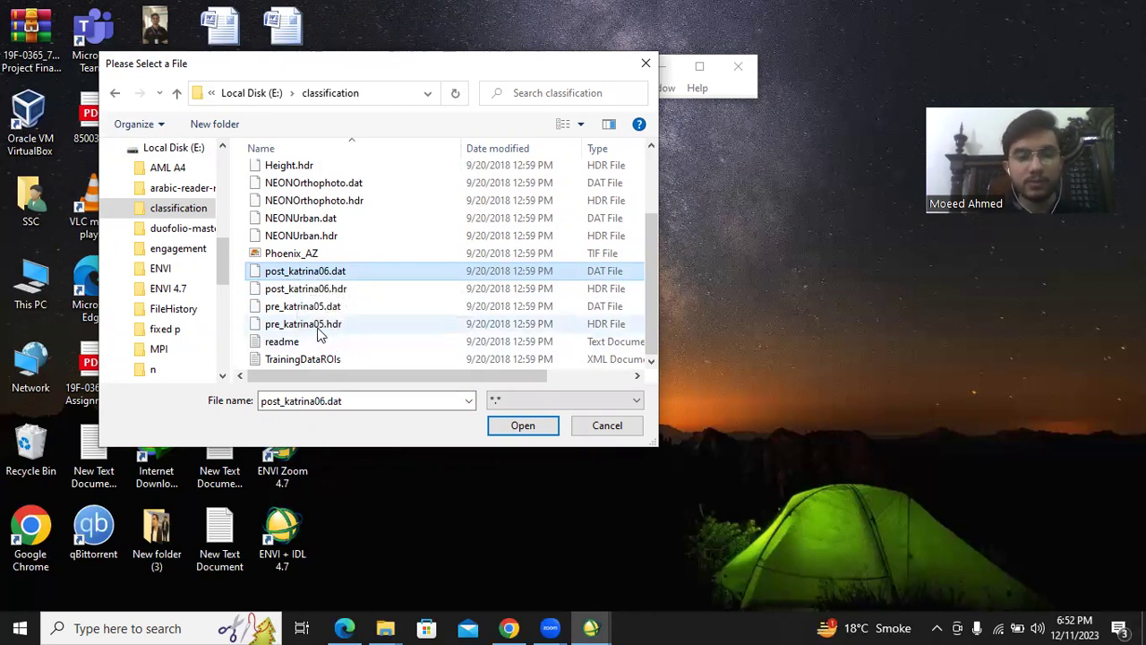
left_click(318, 327)
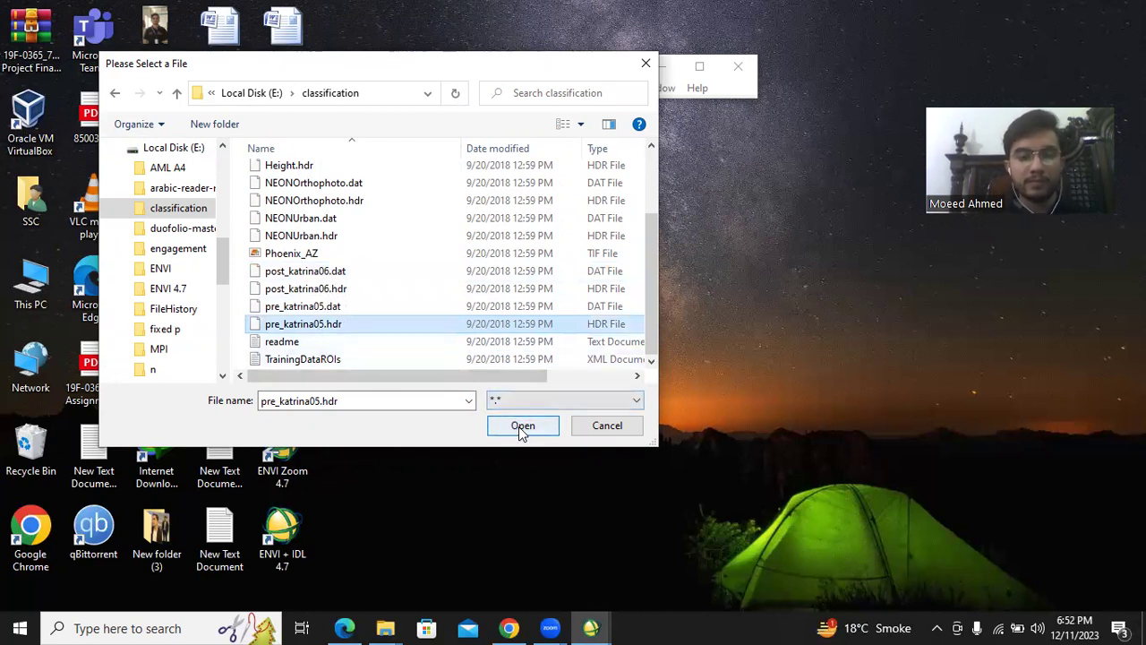
left_click(326, 307)
left_click(523, 426)
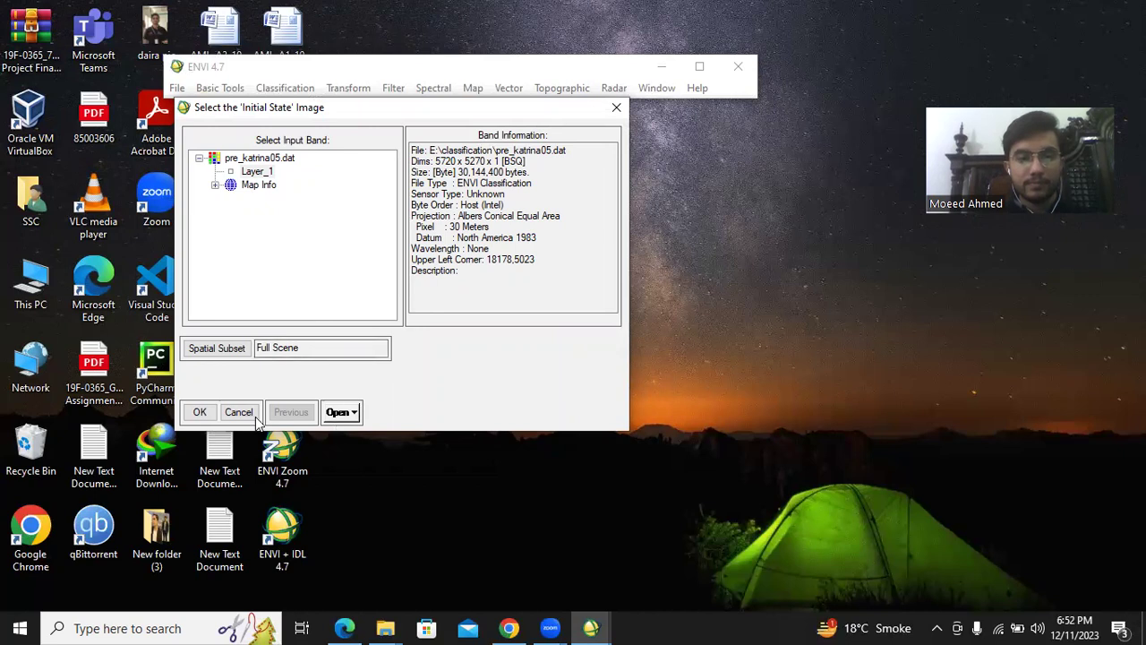
left_click(200, 412)
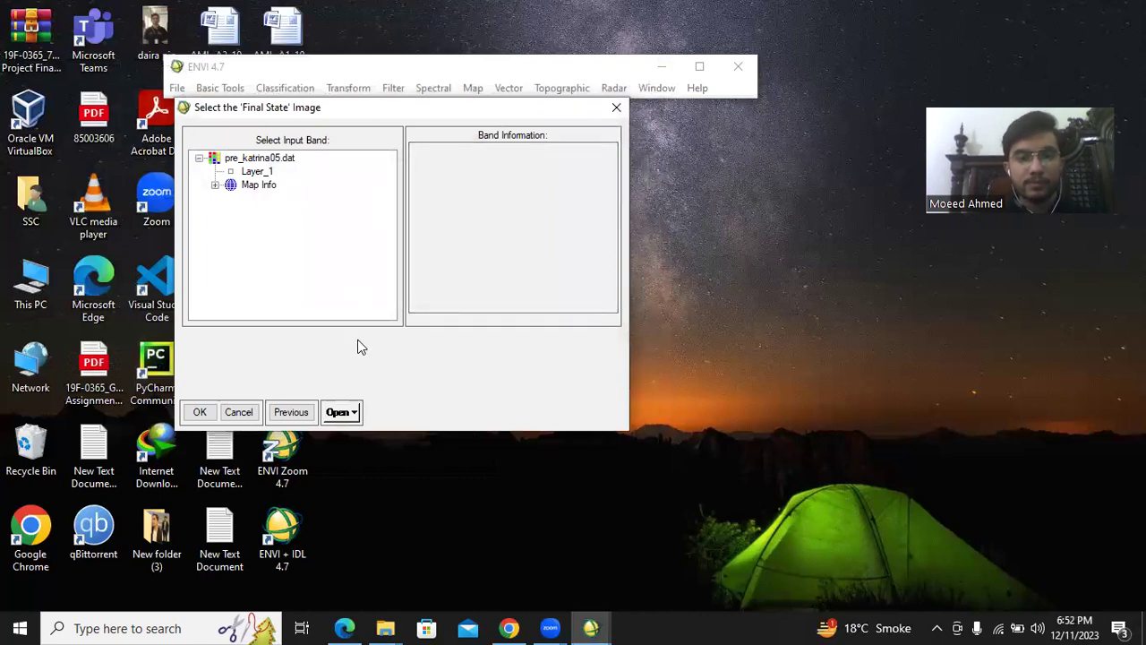
- Open post_katrina06.dat as a new file and accept it as the final state image
left_click(348, 414)
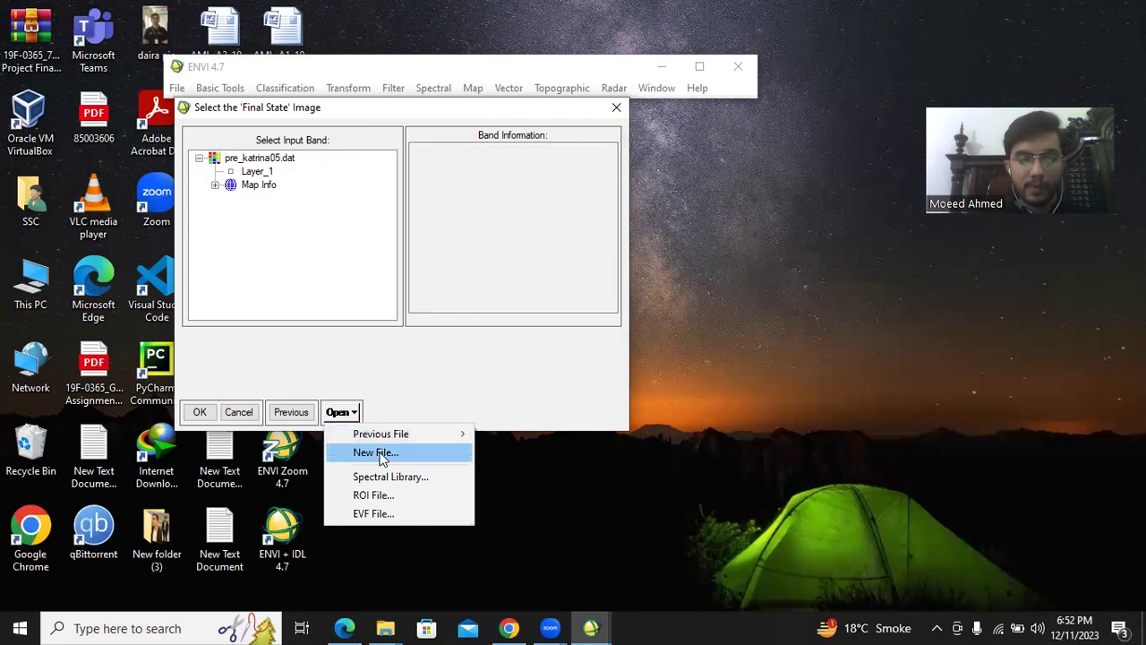
left_click(376, 453)
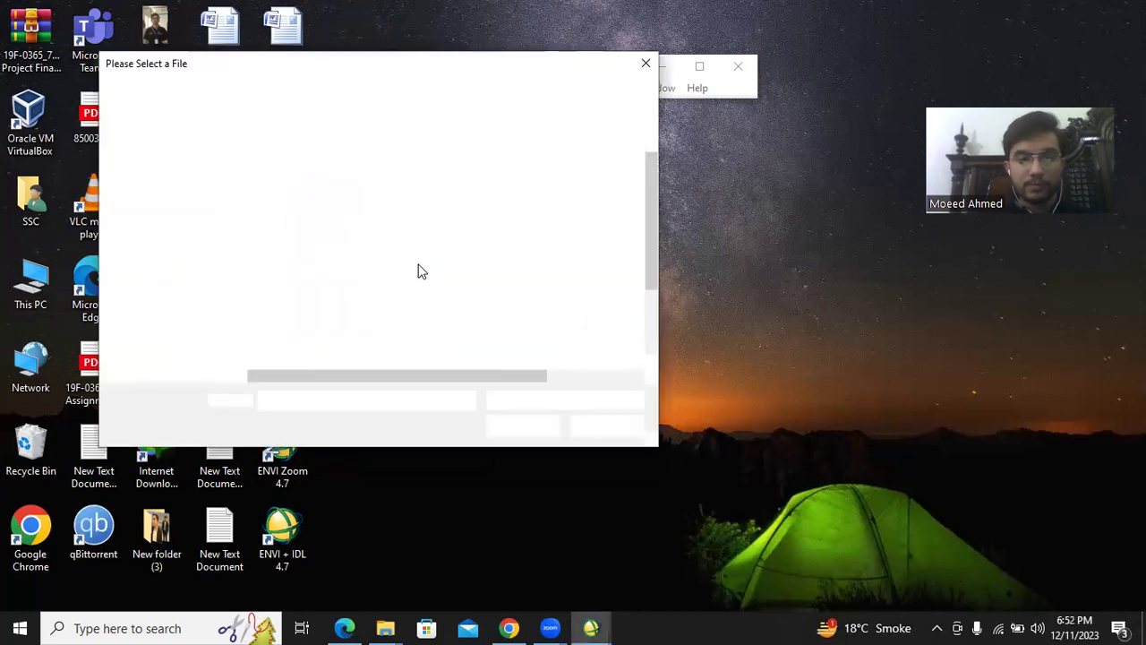
left_click_drag(656, 212, 647, 286)
left_click(367, 272)
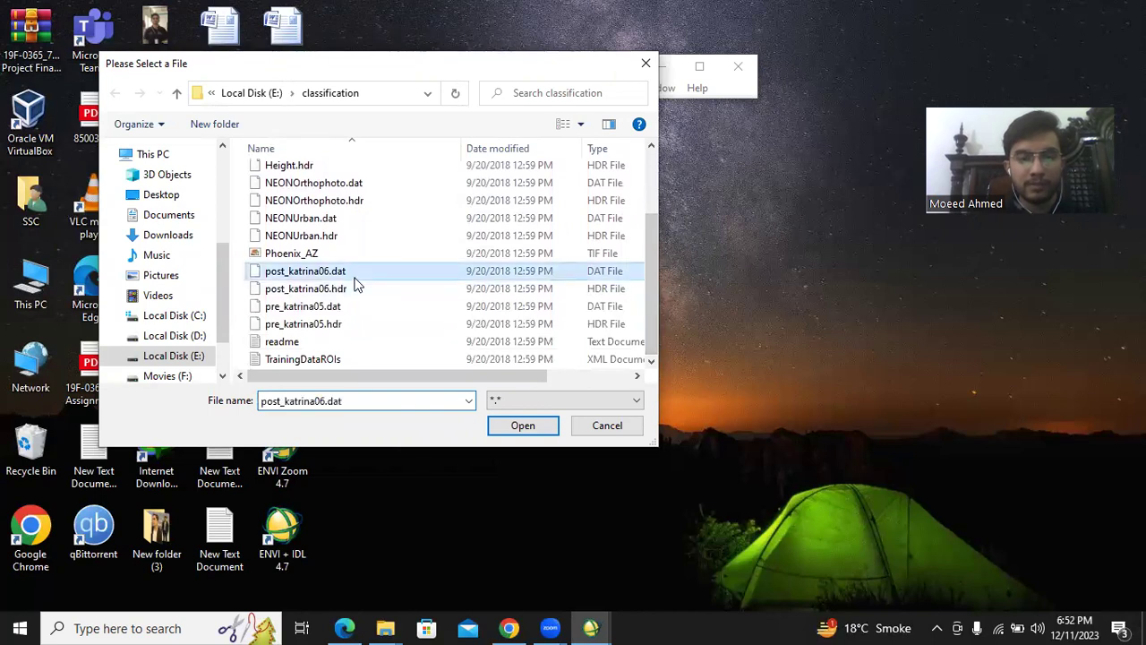
left_click(522, 426)
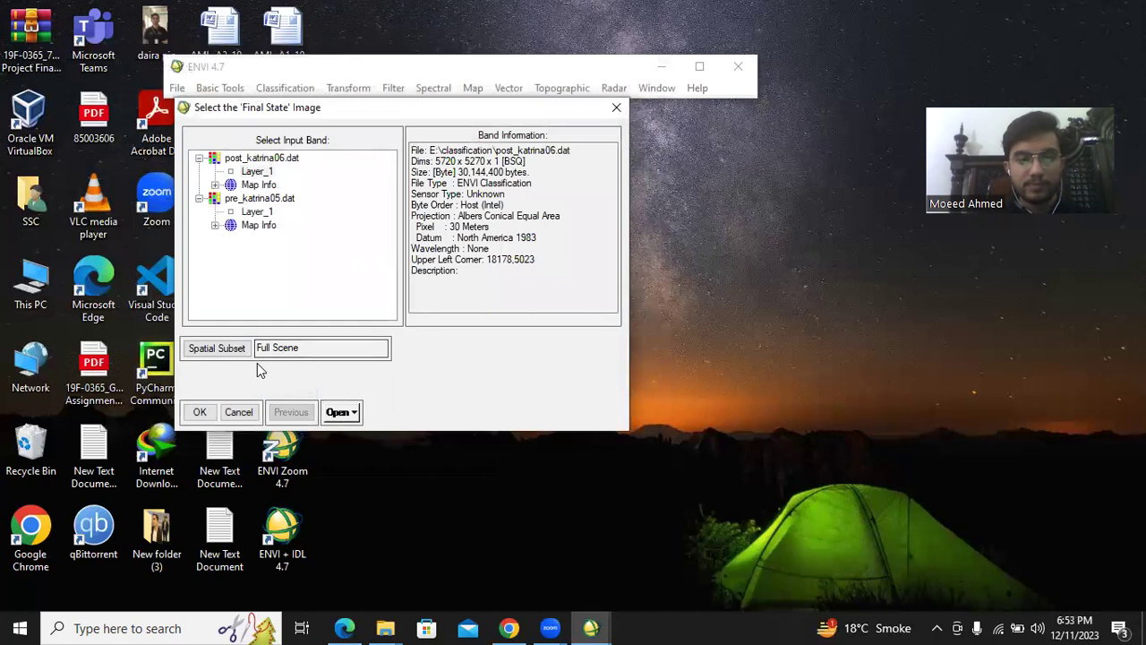
left_click(199, 413)
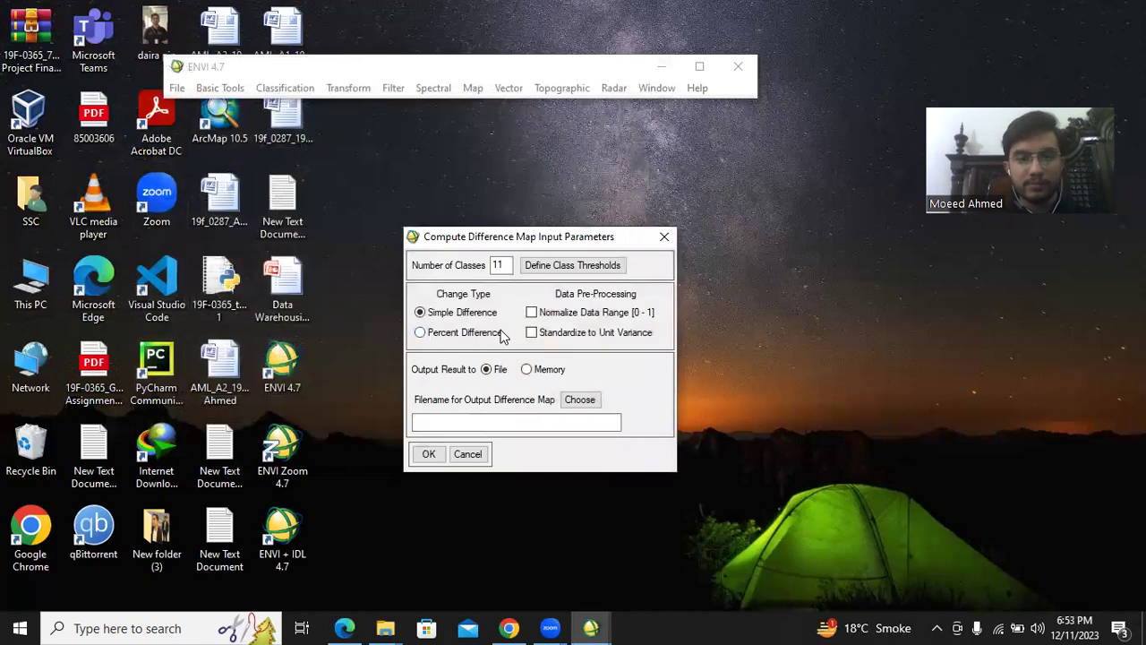
- Choose the output location for the difference map by creating a folder named Output on Local Disk (E:) and opening it
left_click(580, 400)
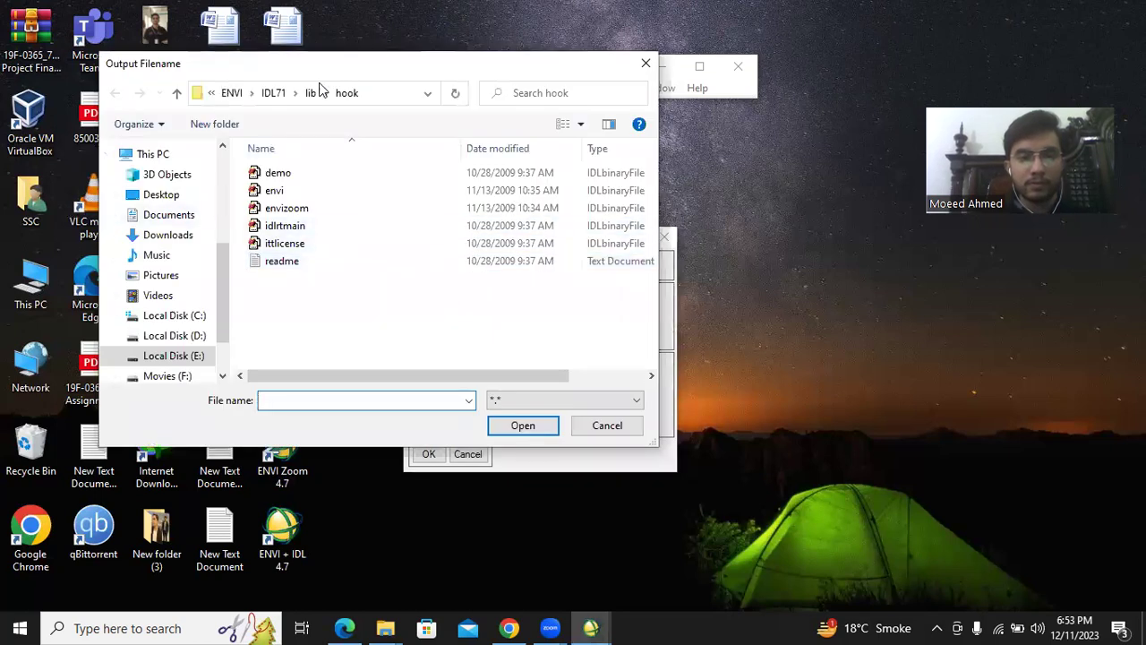
left_click(192, 356)
right_click(241, 252)
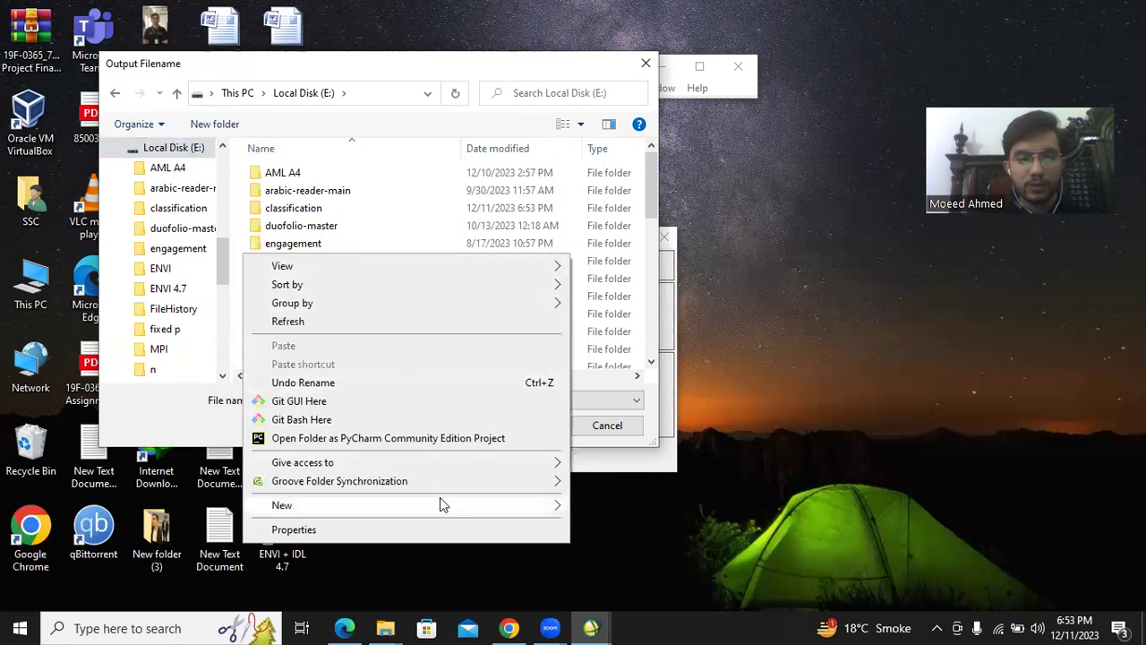
mouse_move(556, 505)
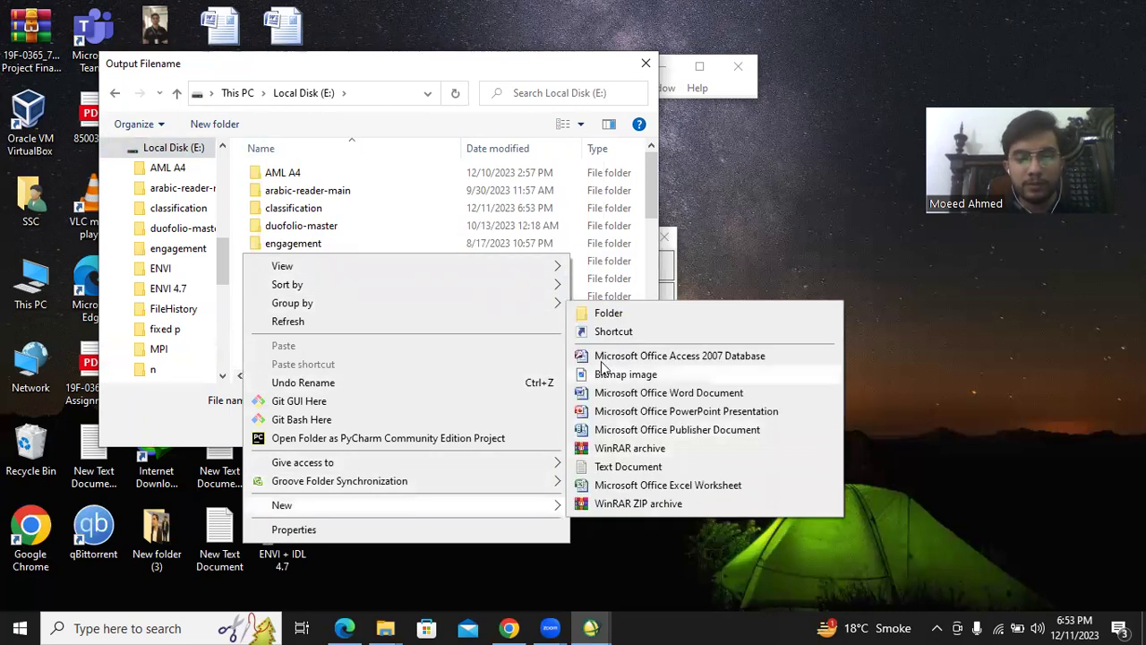
left_click(604, 315)
type("O")
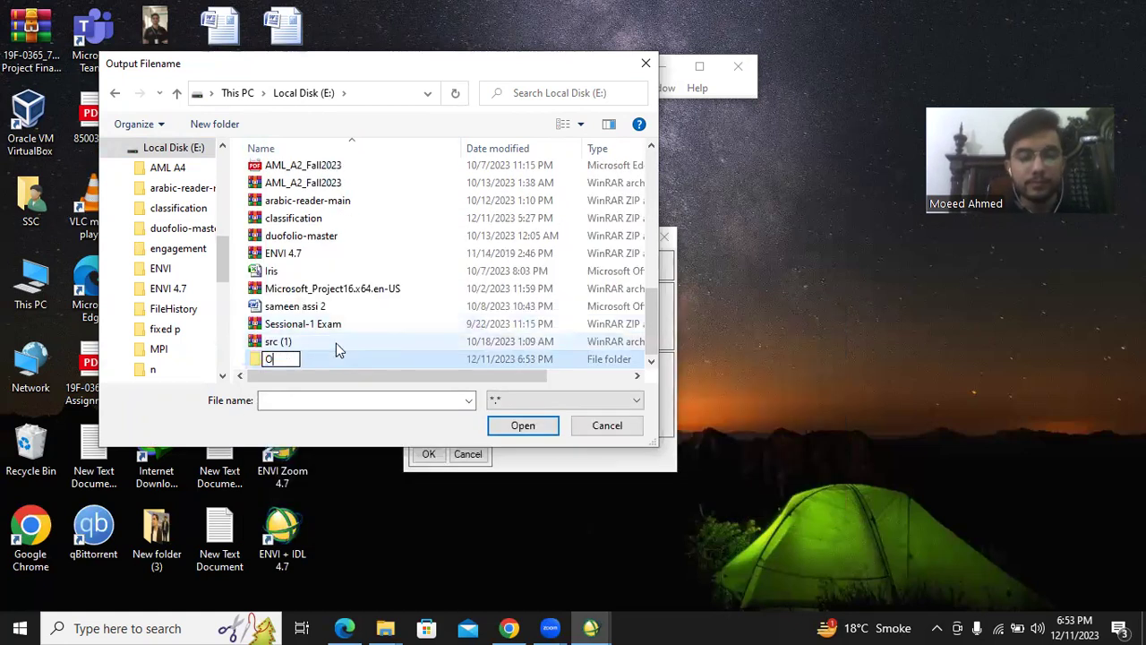
type("utput")
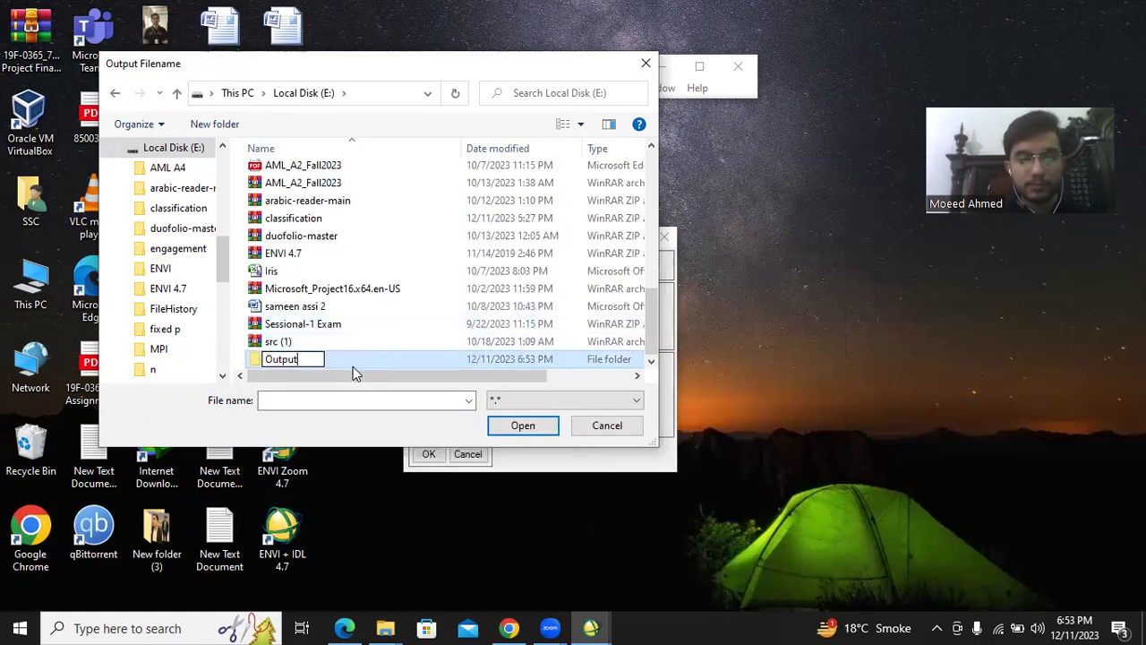
double_click(343, 359)
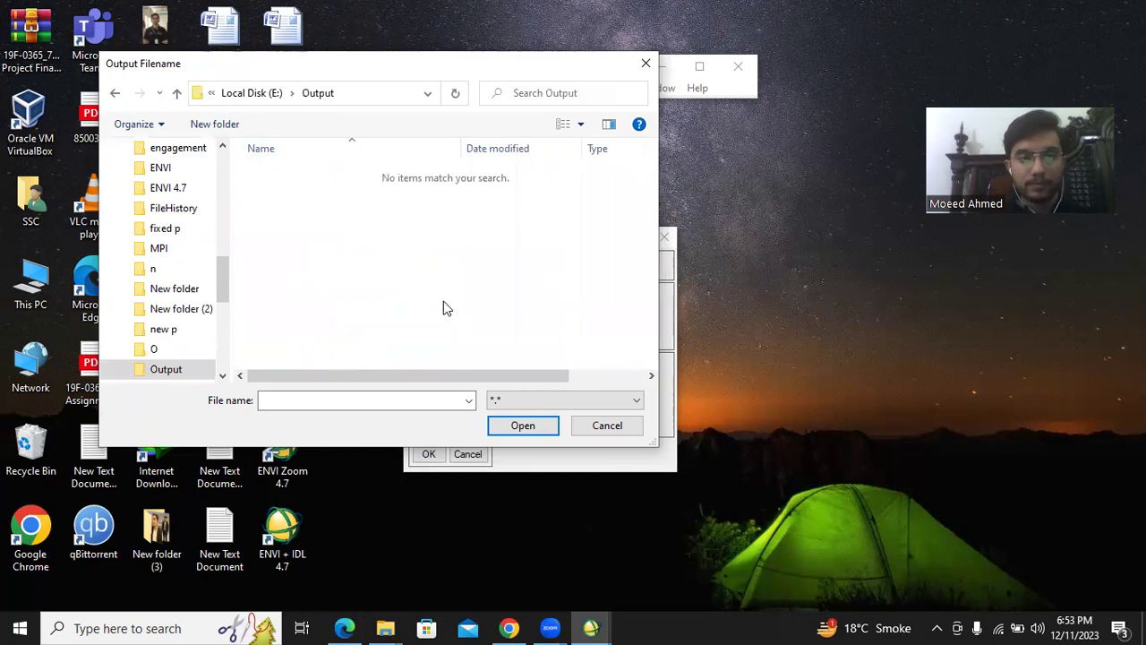
- Name the output file output_changedetectionmap in the Output folder and compute the difference map
left_click(394, 405)
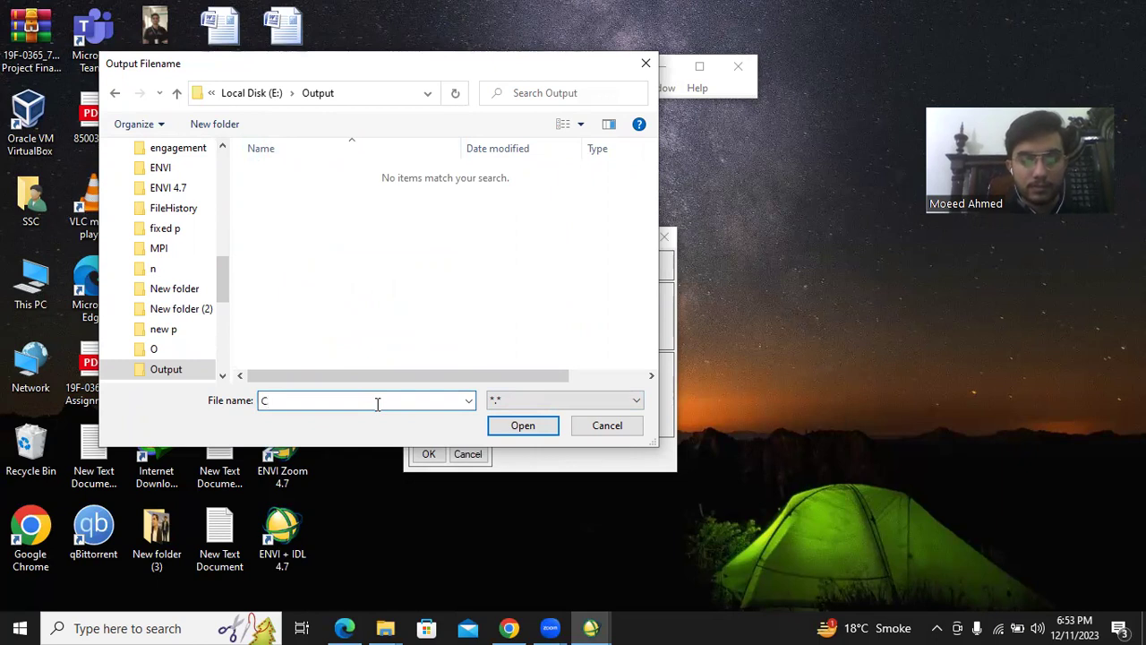
type("outp")
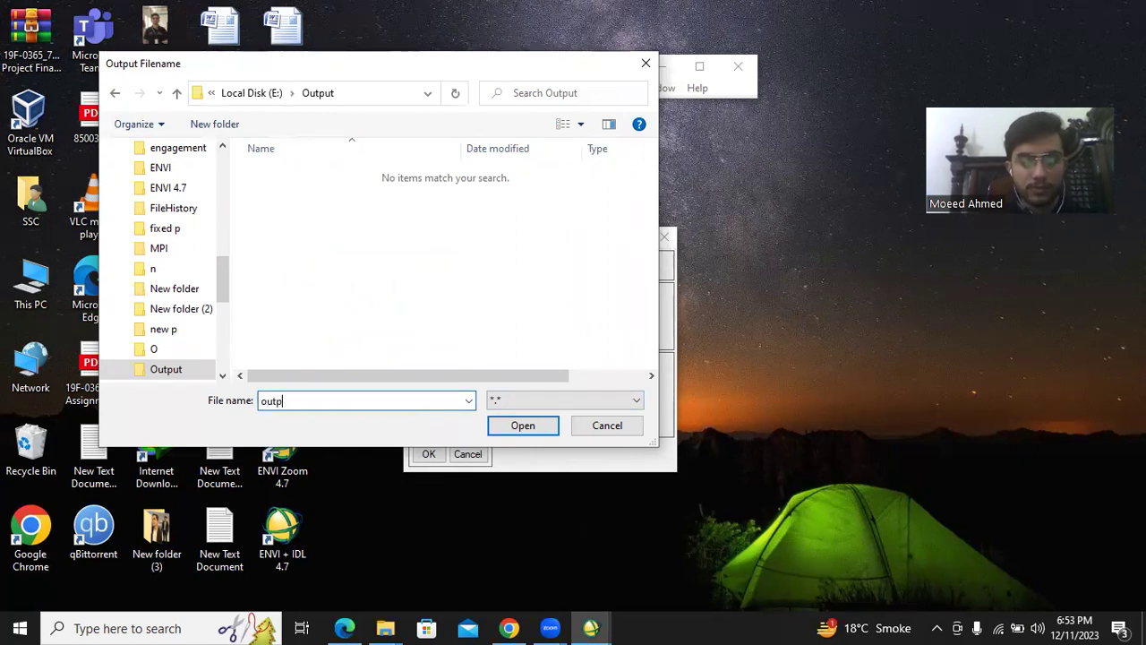
type("ut_chan")
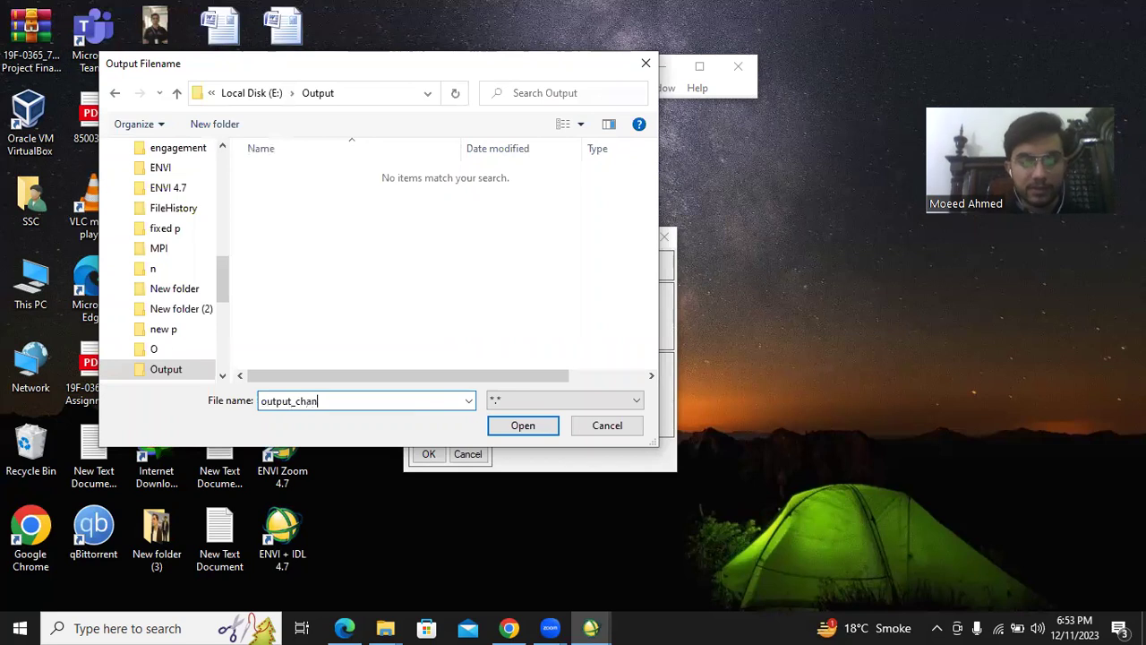
type("gedetection")
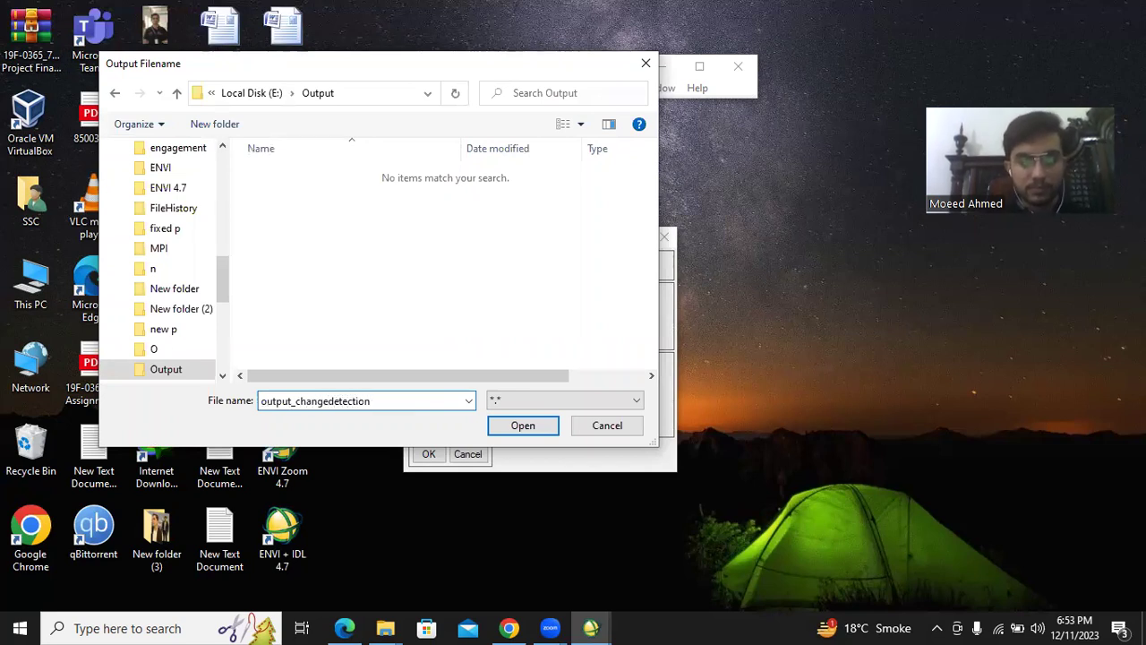
type("map")
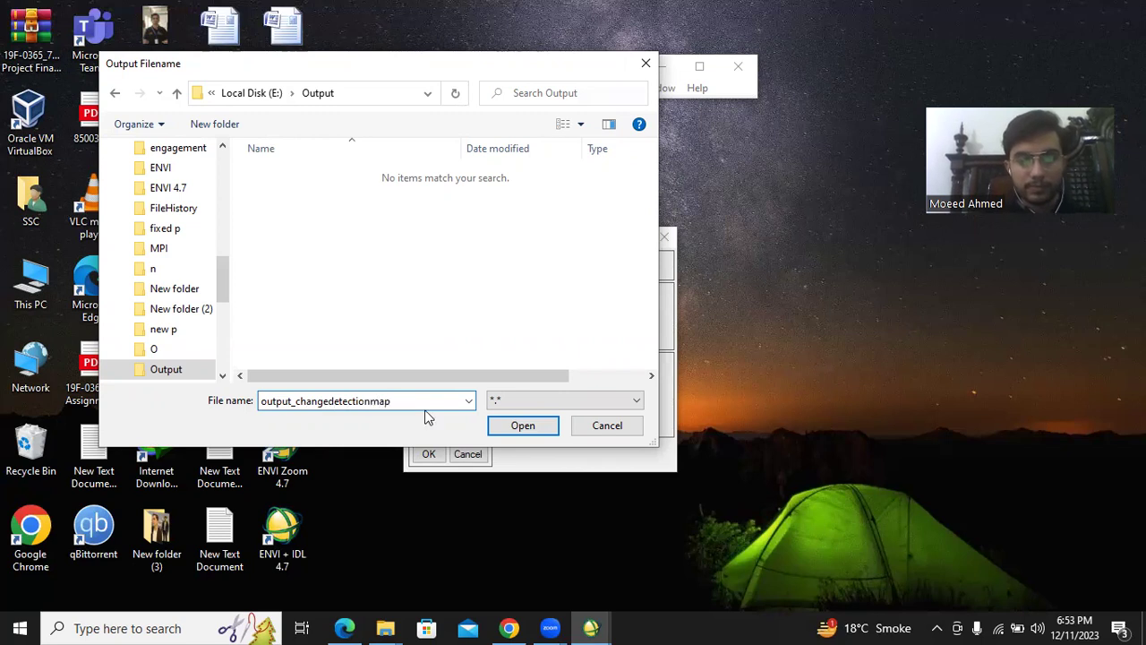
left_click(522, 425)
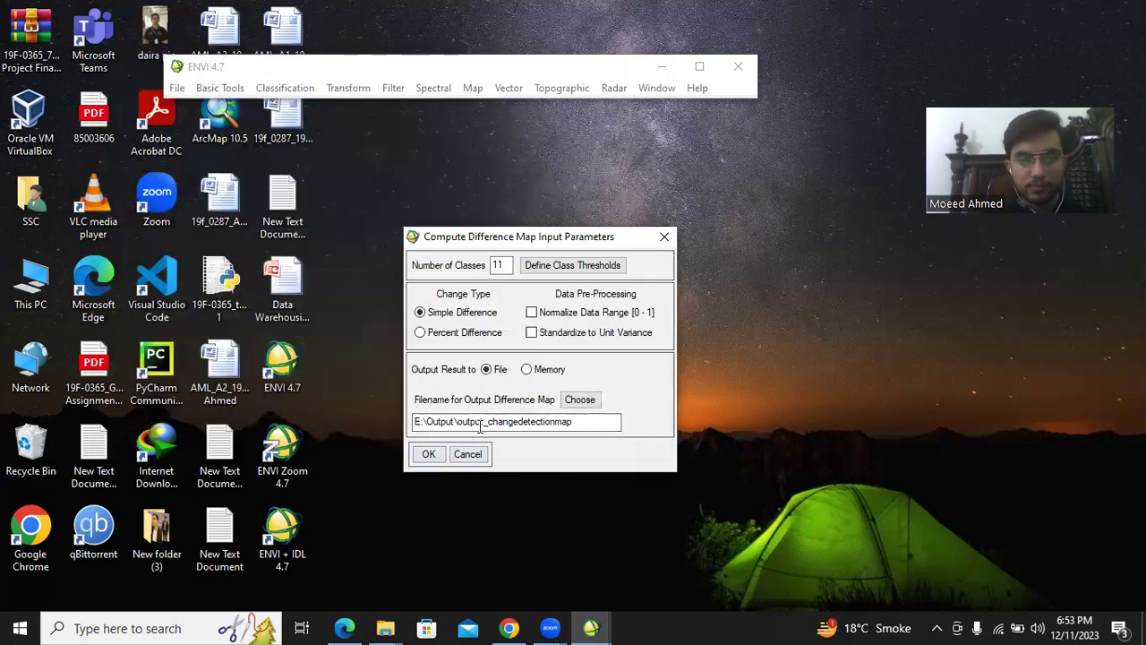
left_click(428, 454)
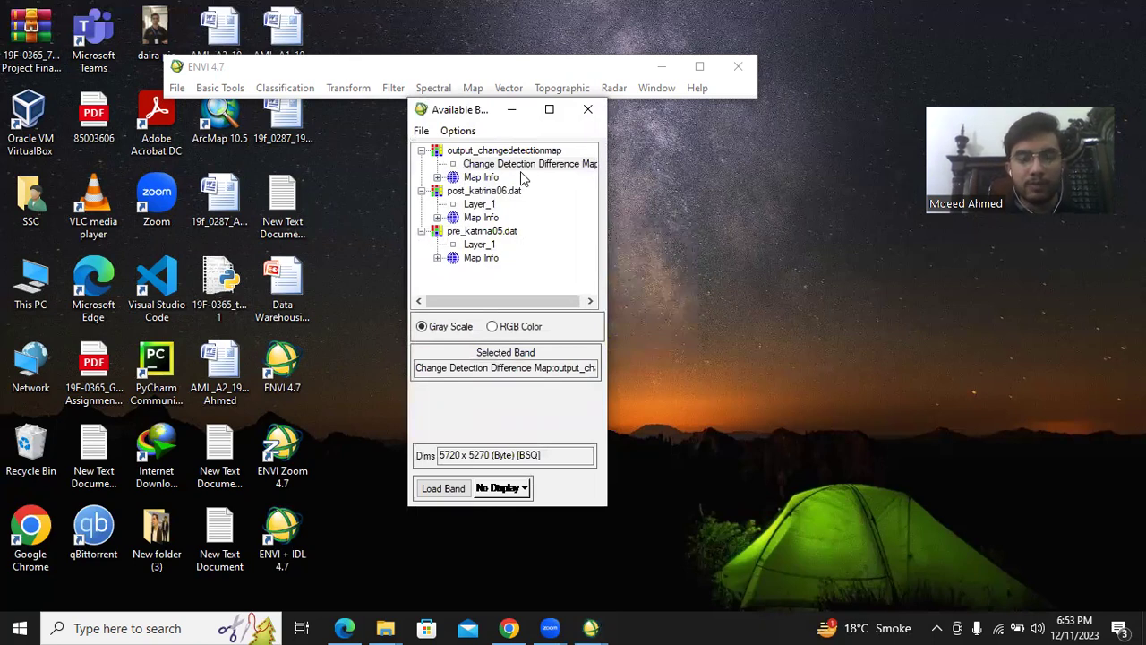
- Display Layer_1 of pre_katrina05.dat in gray scale mode and reposition its display windows on one side of the band list
left_click(479, 244)
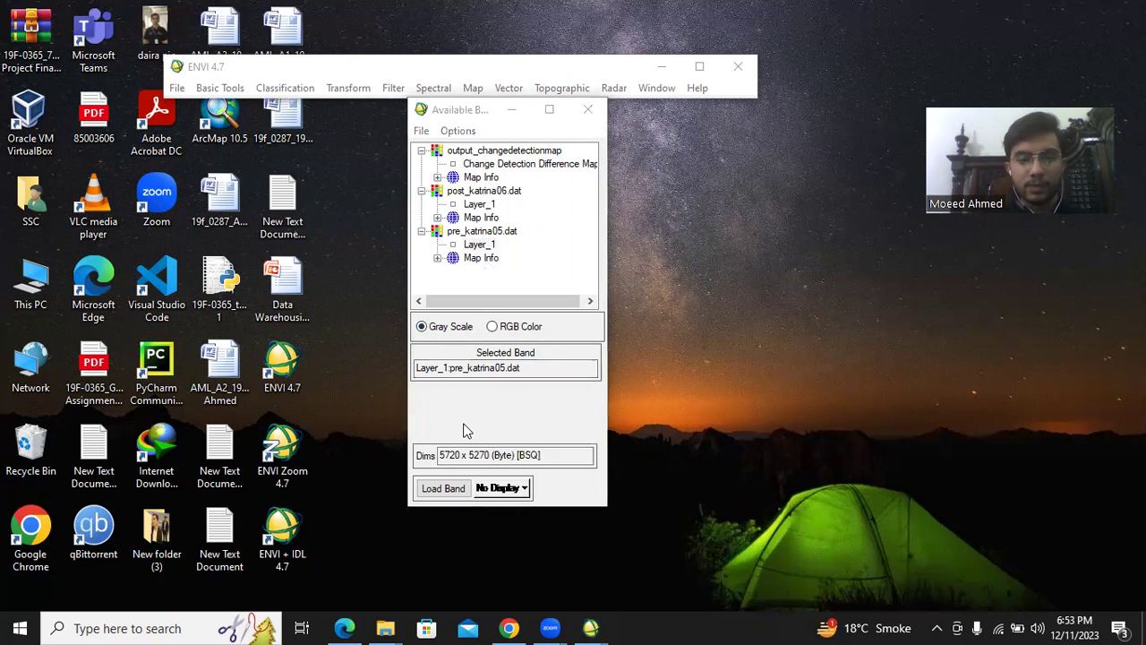
left_click(444, 488)
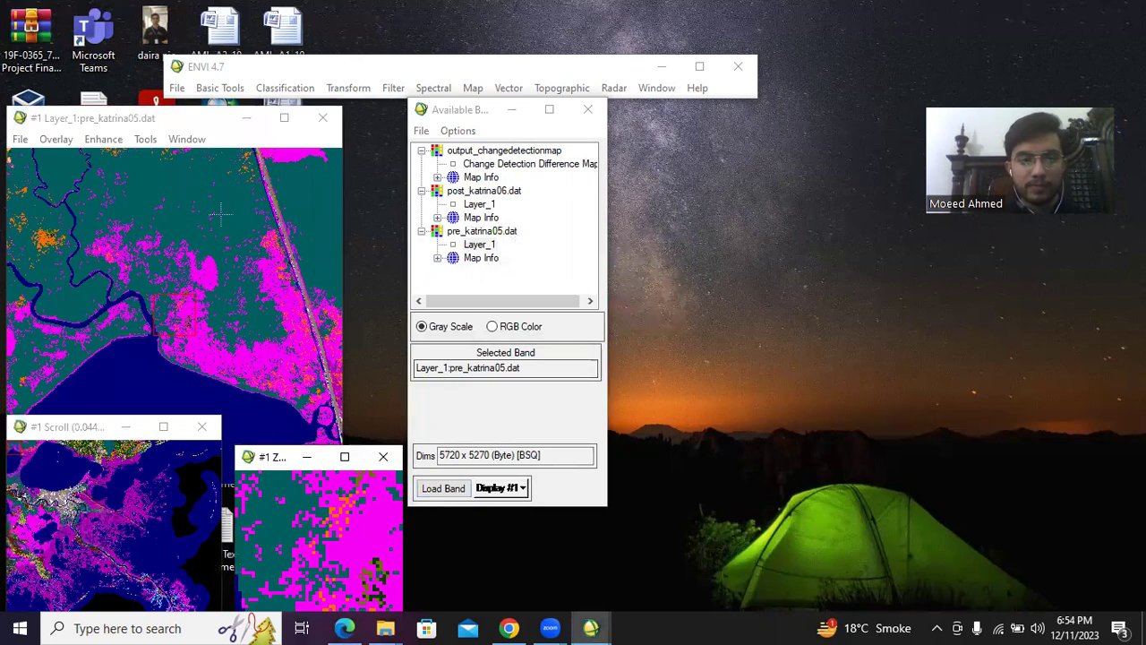
left_click(138, 120)
left_click_drag(142, 120, 183, 47)
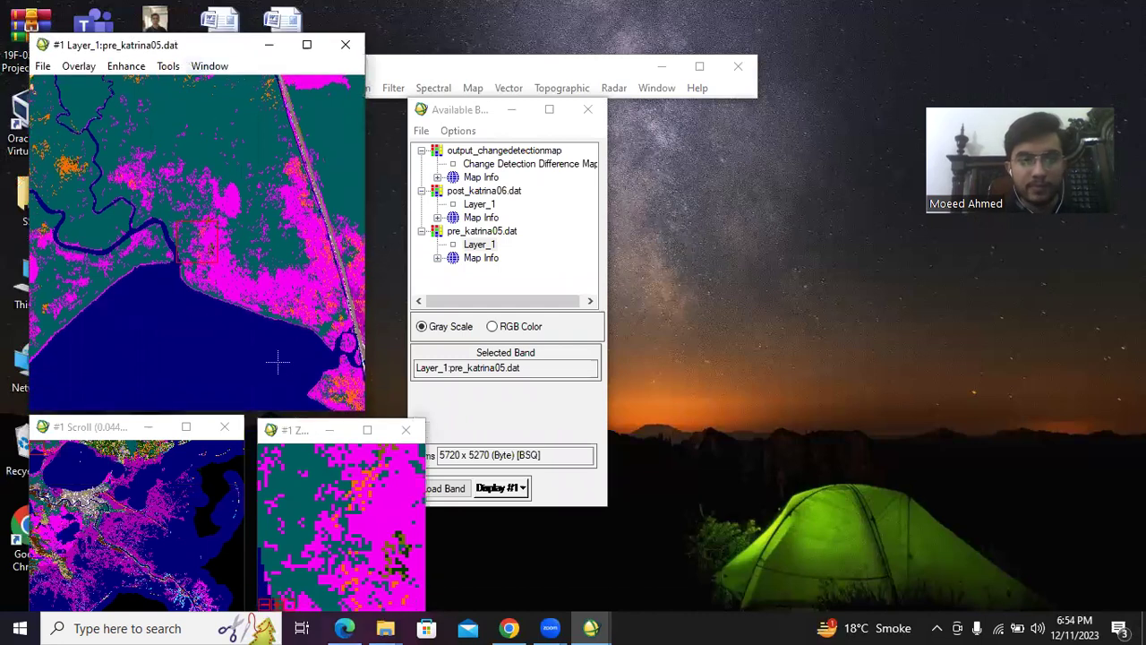
left_click_drag(164, 54, 162, 28)
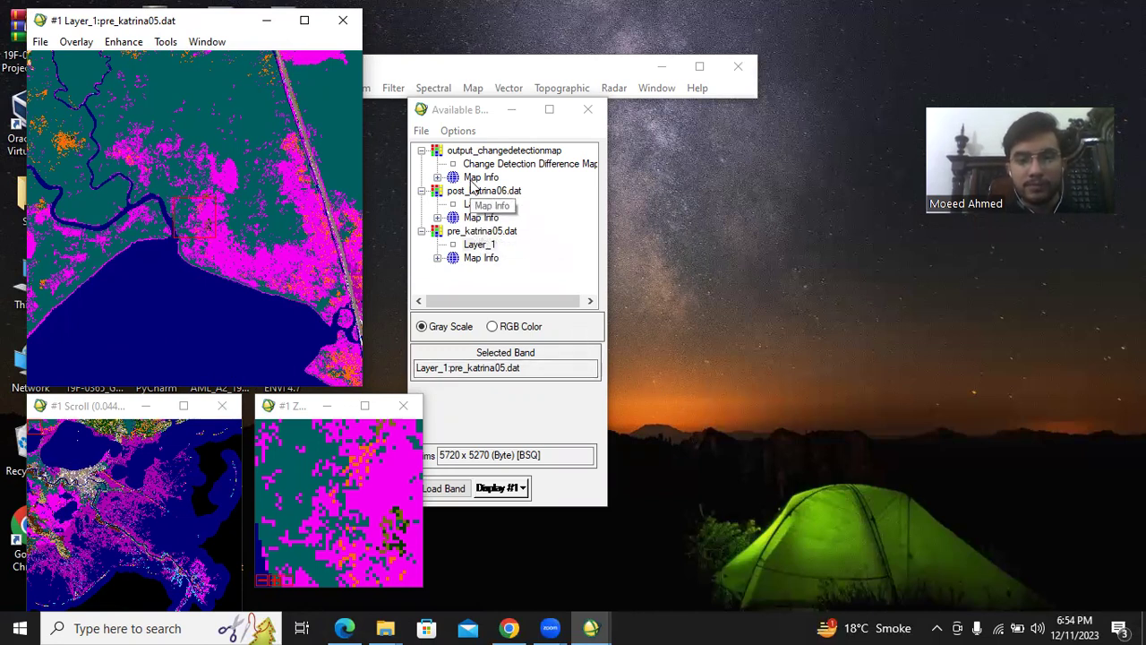
- Load Layer_1 of post_katrina06.dat into a new display and arrange its windows on the opposite side of the band list
left_click(482, 204)
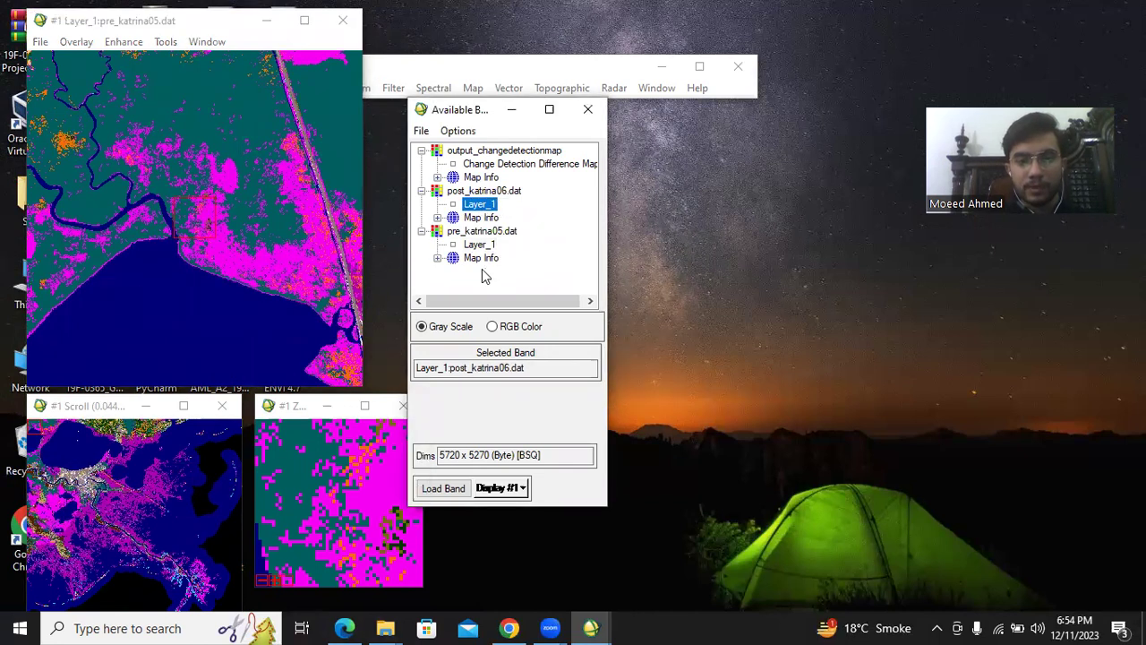
left_click(497, 489)
left_click(503, 505)
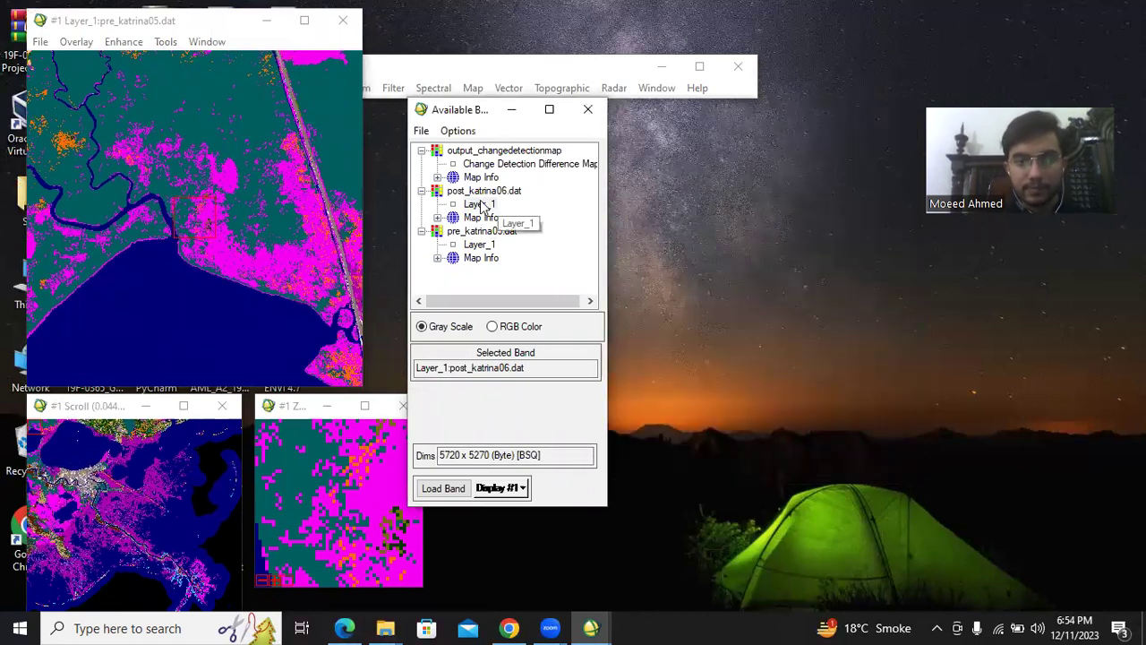
right_click(481, 205)
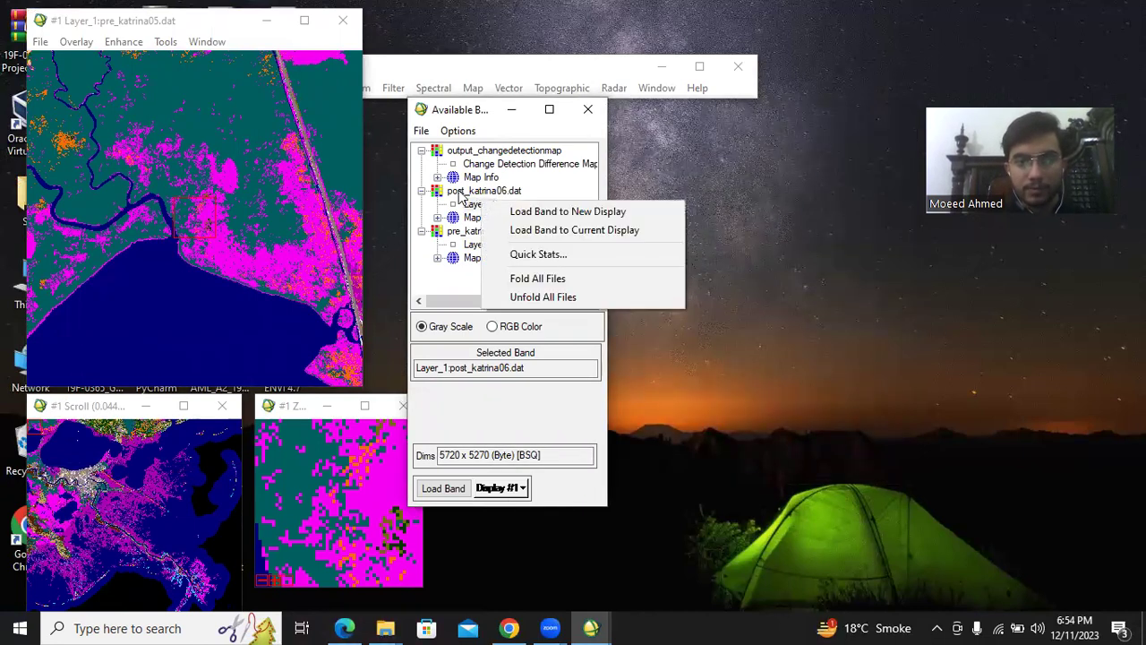
left_click(537, 211)
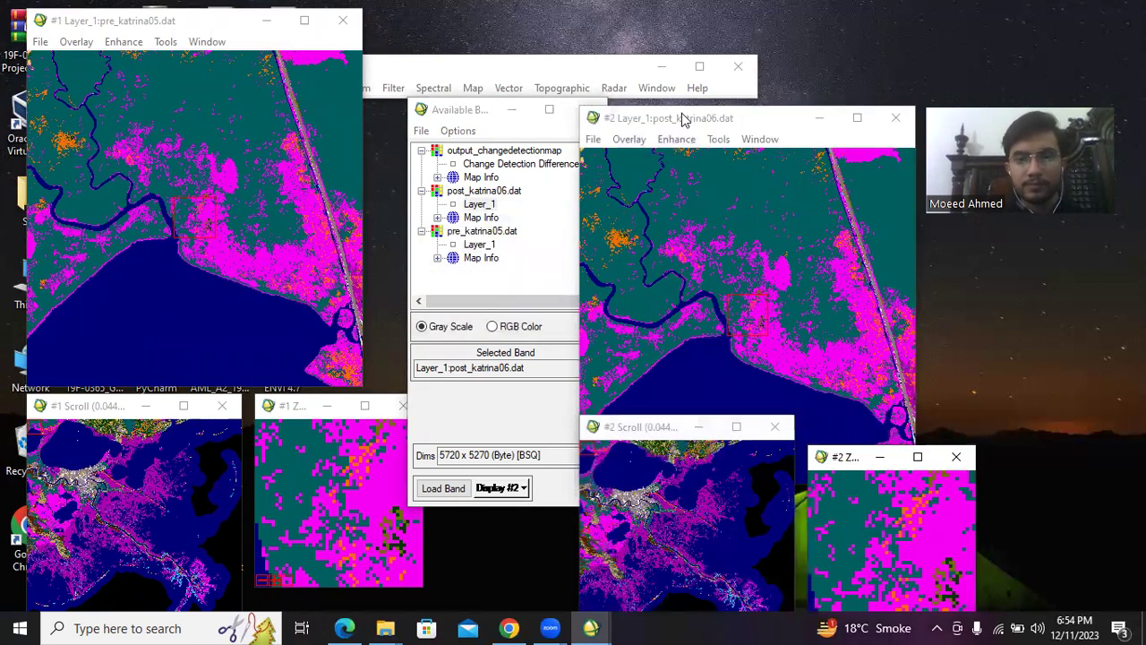
left_click(685, 118)
left_click_drag(691, 118, 856, 38)
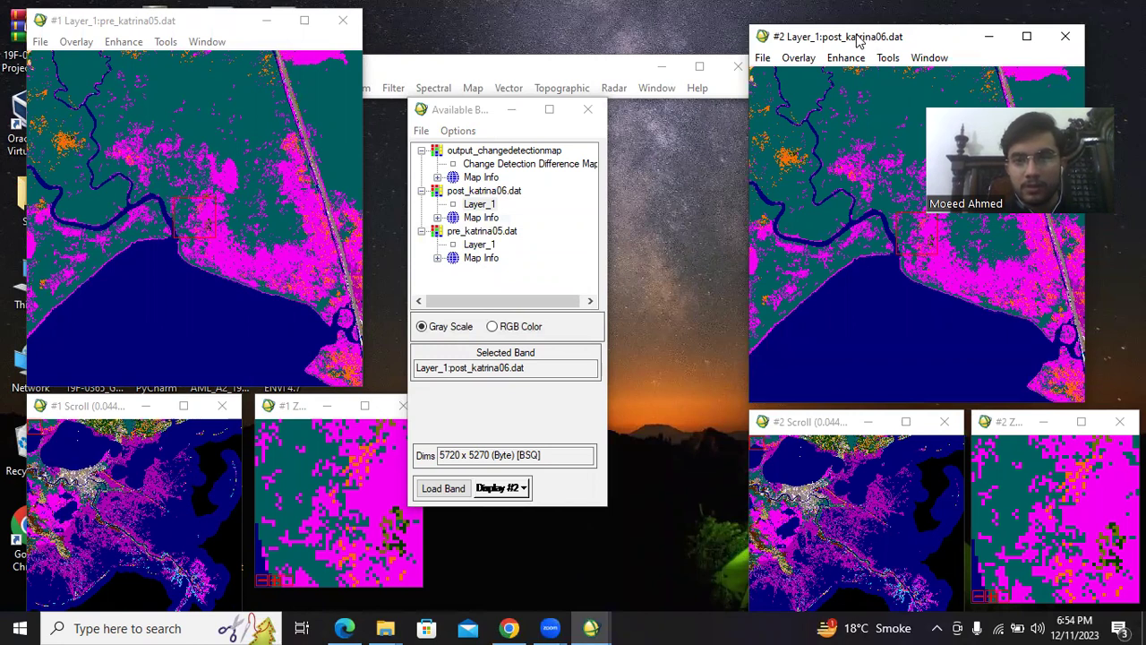
left_click_drag(862, 41, 838, 32)
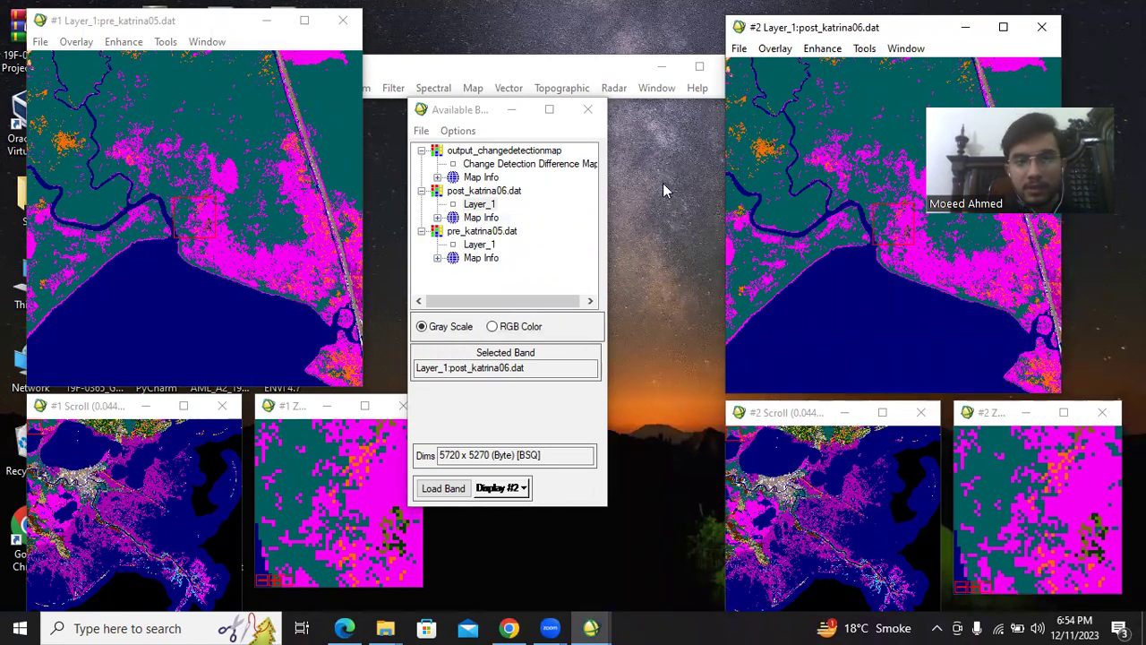
- Load the Change Detection Difference Map band into a new display and place its windows between the pre- and post-Katrina displays
left_click(472, 165)
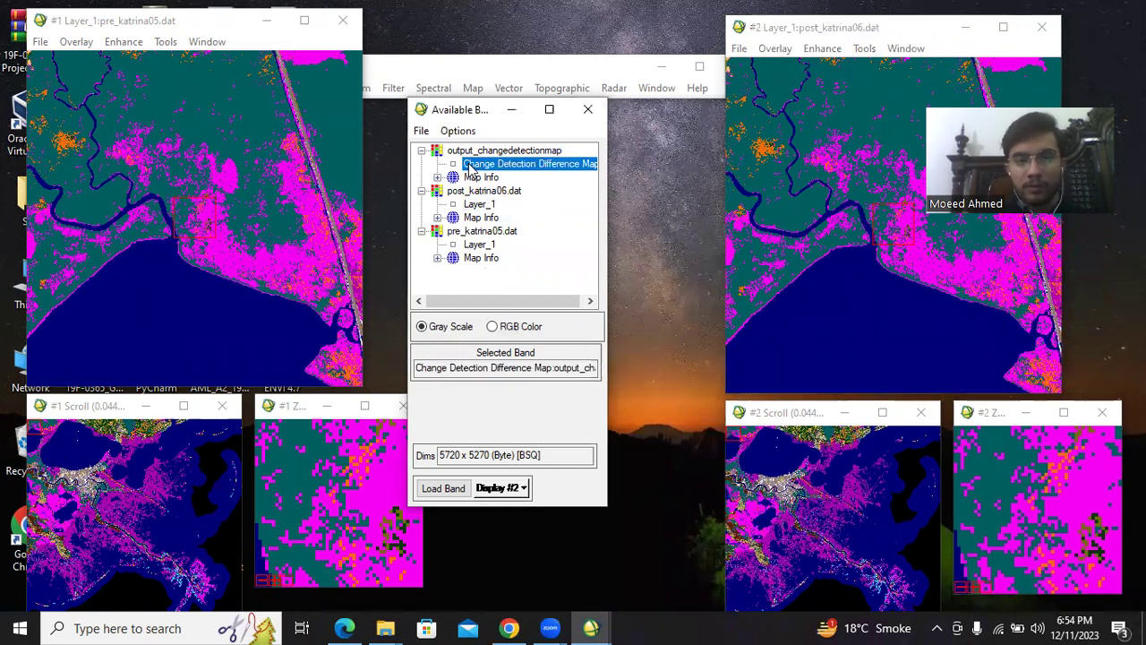
right_click(472, 164)
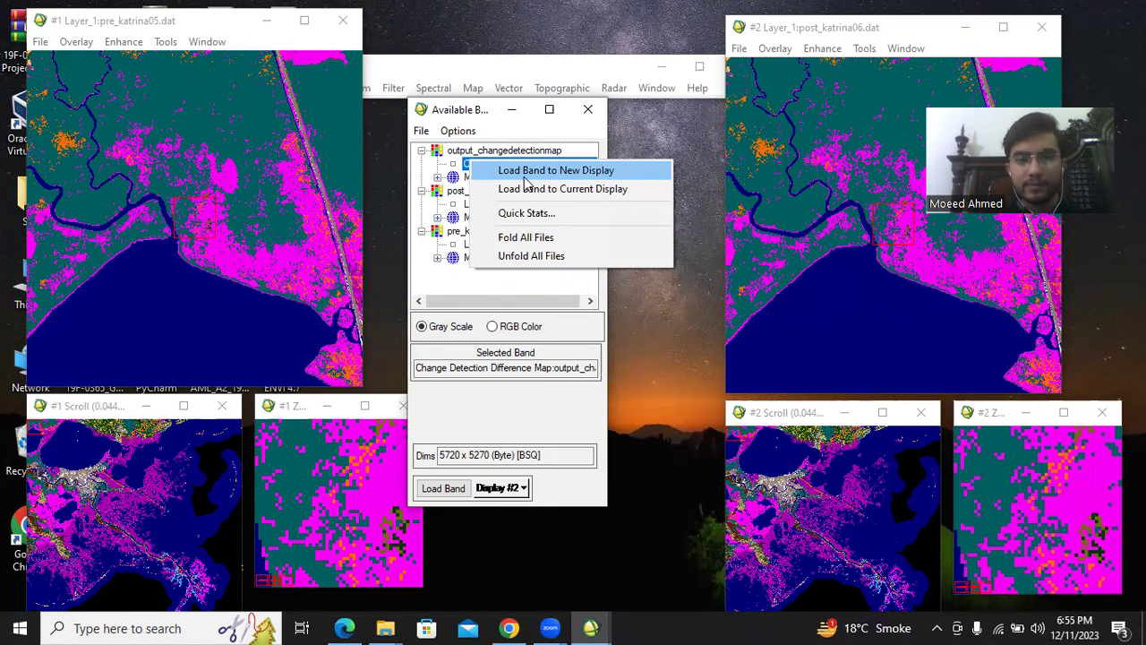
left_click(555, 170)
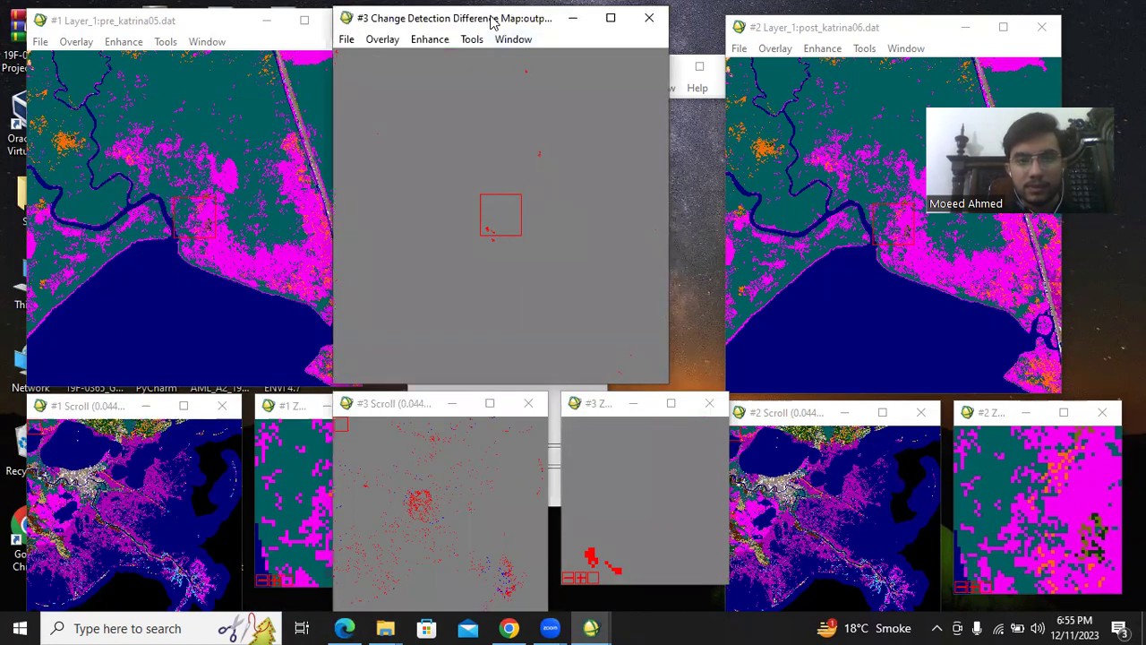
left_click_drag(494, 24, 541, 22)
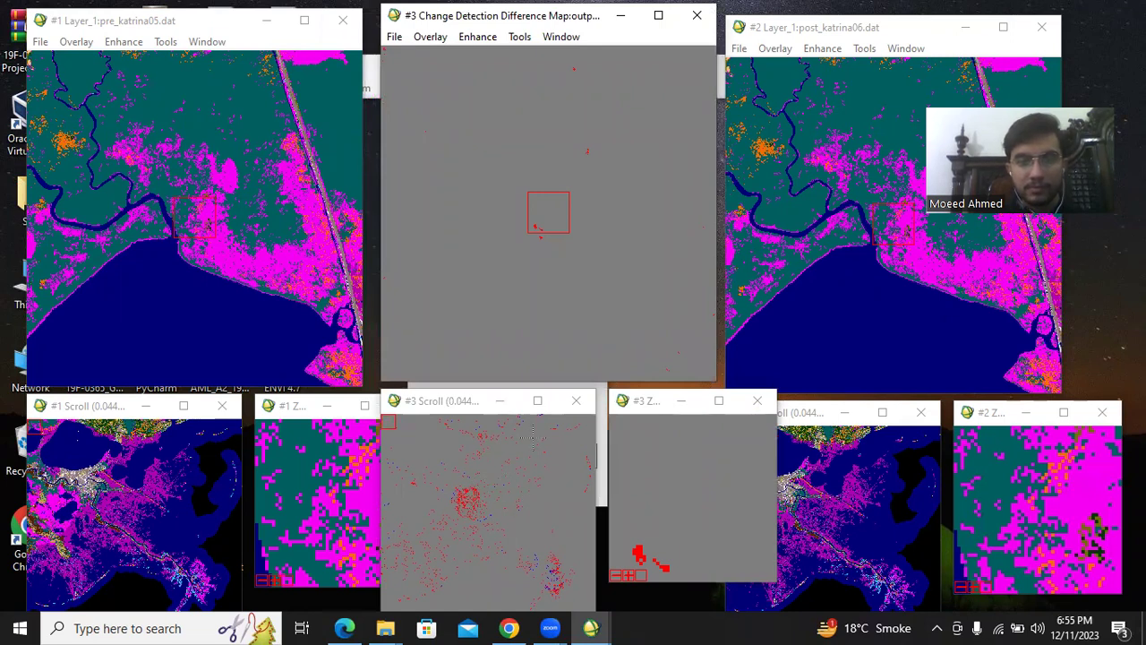
- Examine the changed areas of the difference map, including the dense cluster near the middle of the scene
left_click(538, 234)
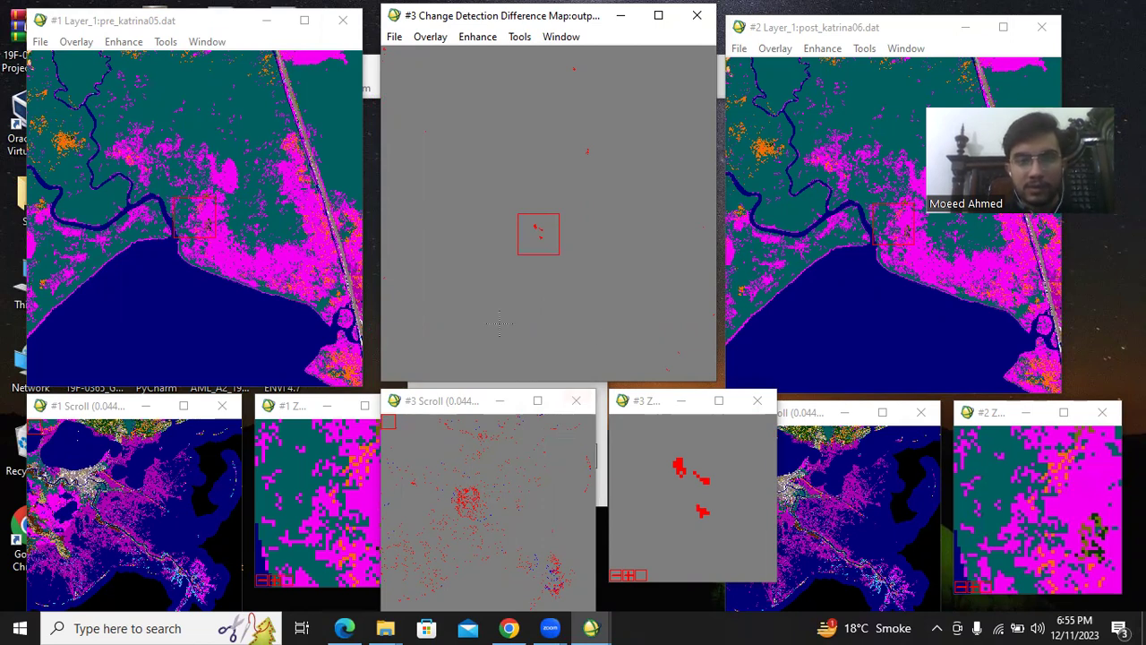
left_click(481, 475)
left_click(458, 551)
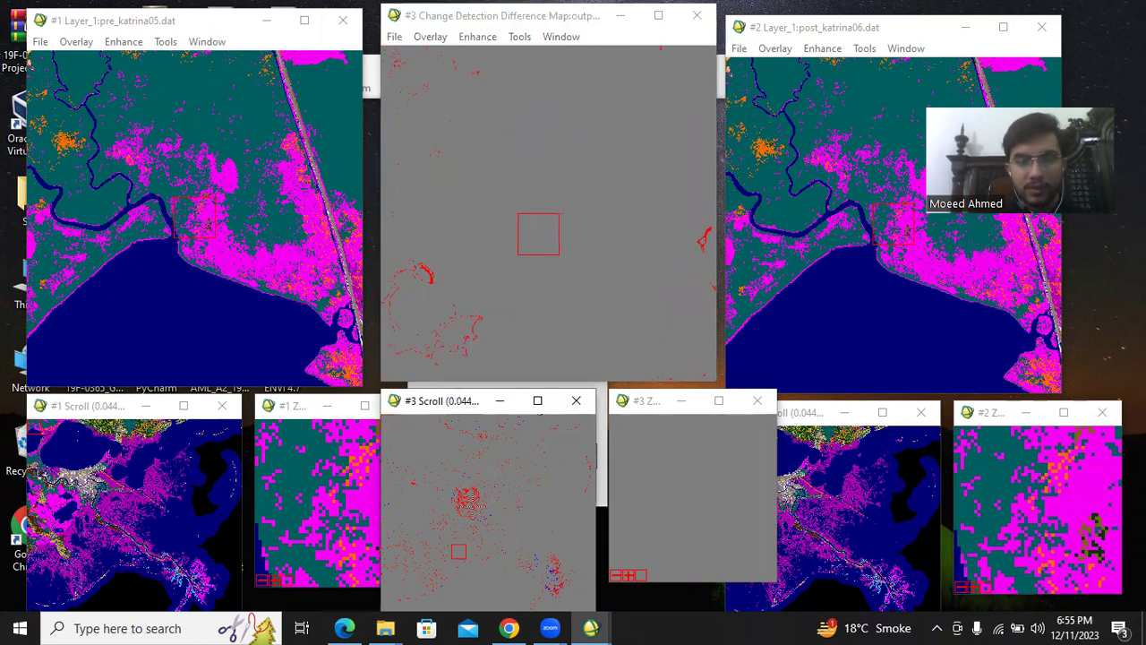
left_click(466, 498)
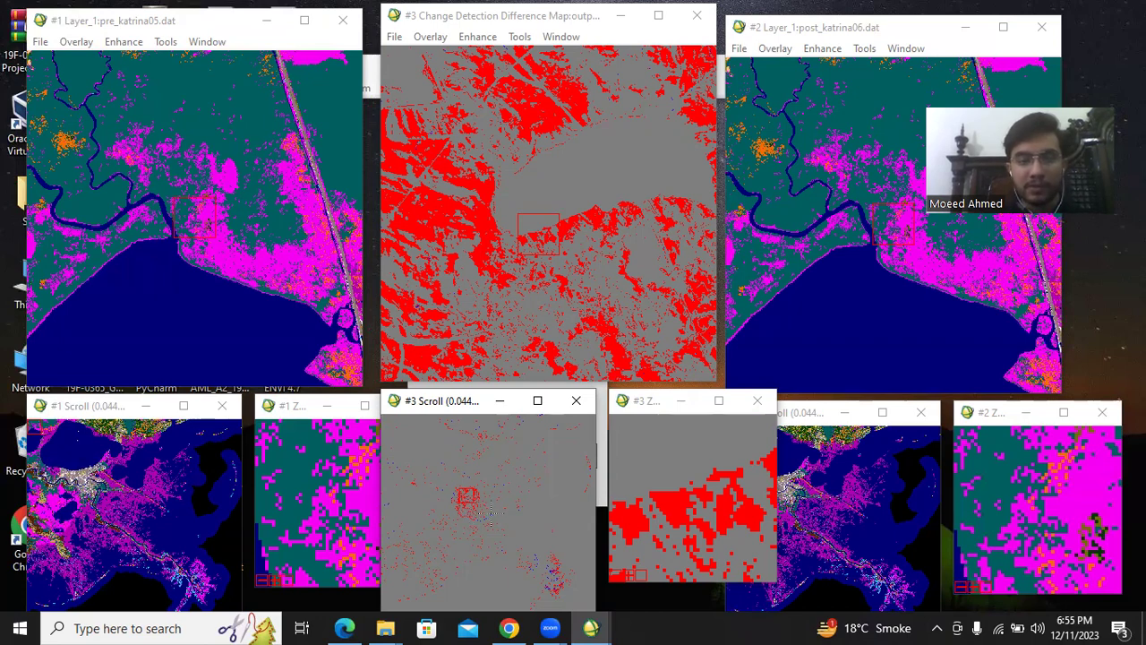
left_click_drag(473, 511, 462, 488)
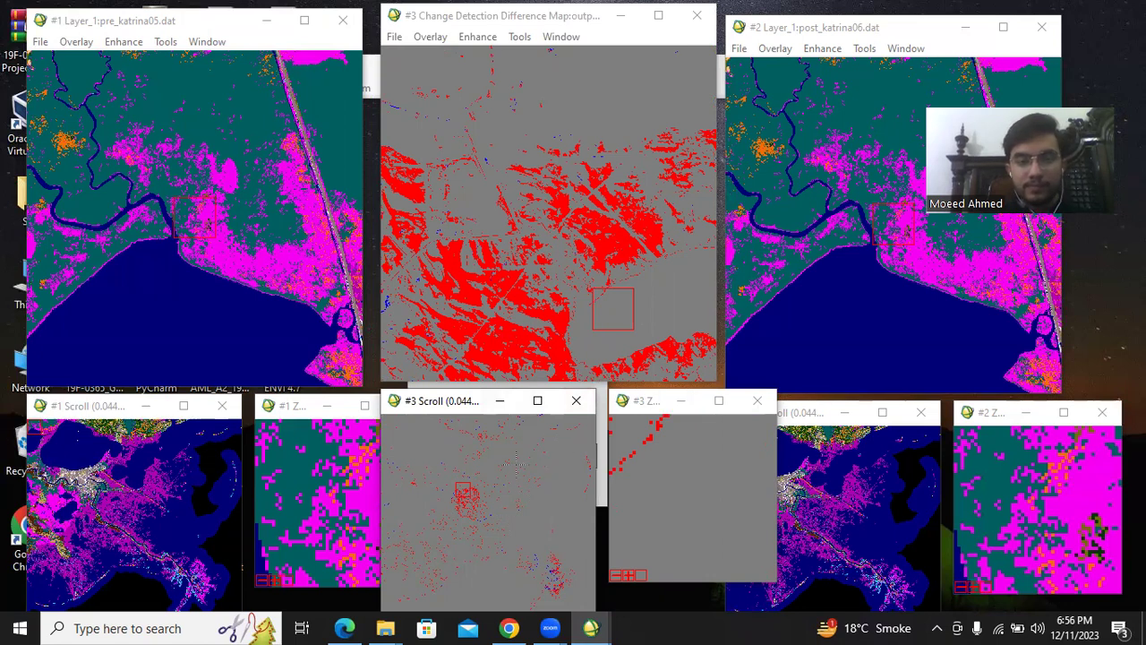
- Close the difference map, pre-Katrina and post-Katrina displays along with the list of available bands
left_click(698, 16)
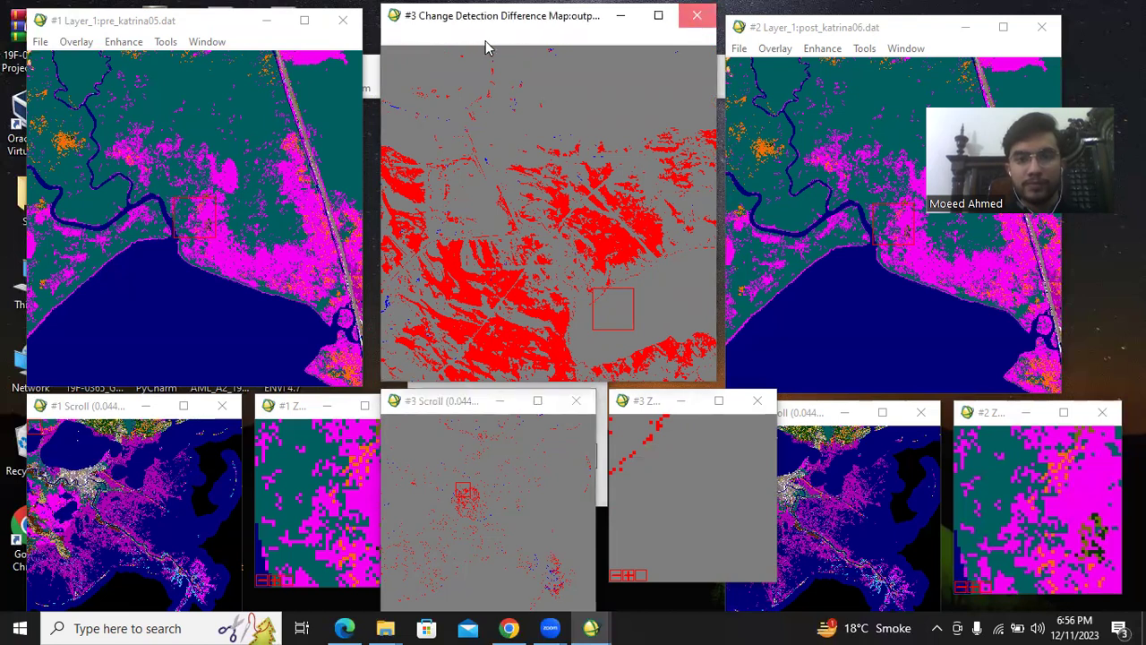
left_click(343, 22)
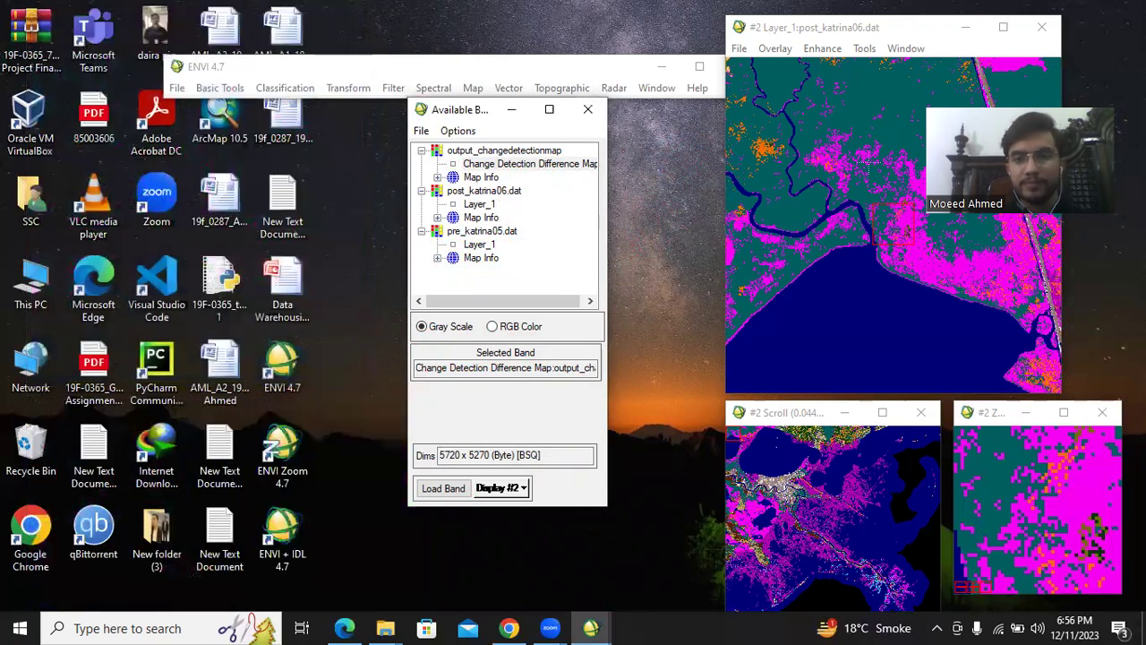
left_click(1041, 26)
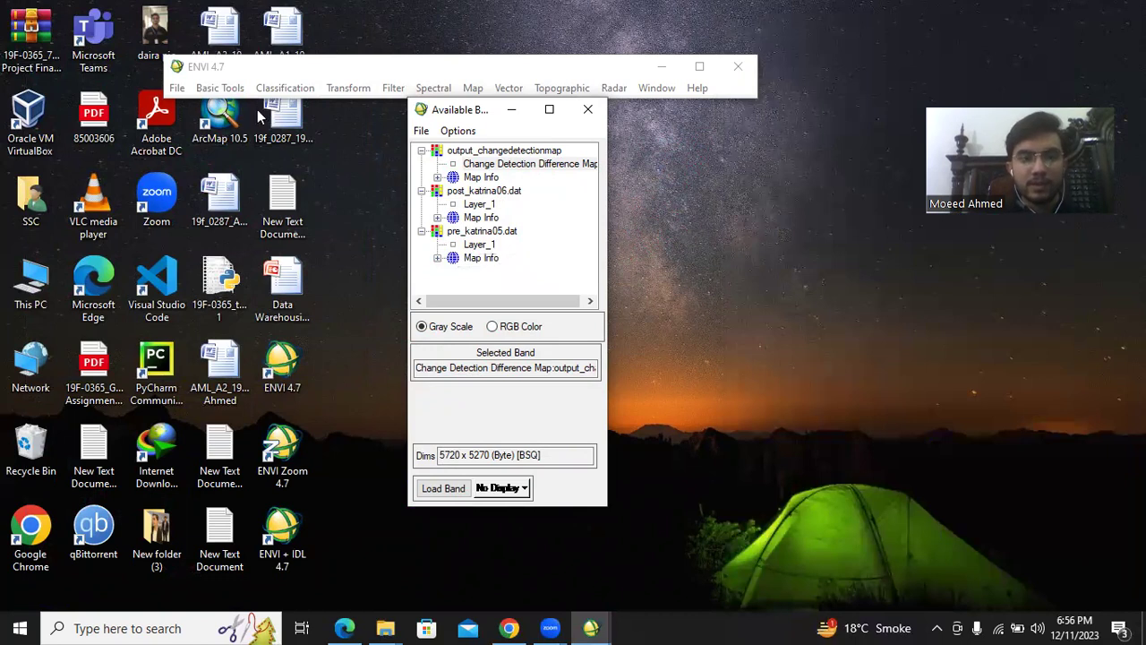
left_click(587, 109)
- Start Change Detection Statistics and accept Layer_1 of pre_katrina05.dat as the initial state image
left_click(206, 90)
mouse_move(179, 89)
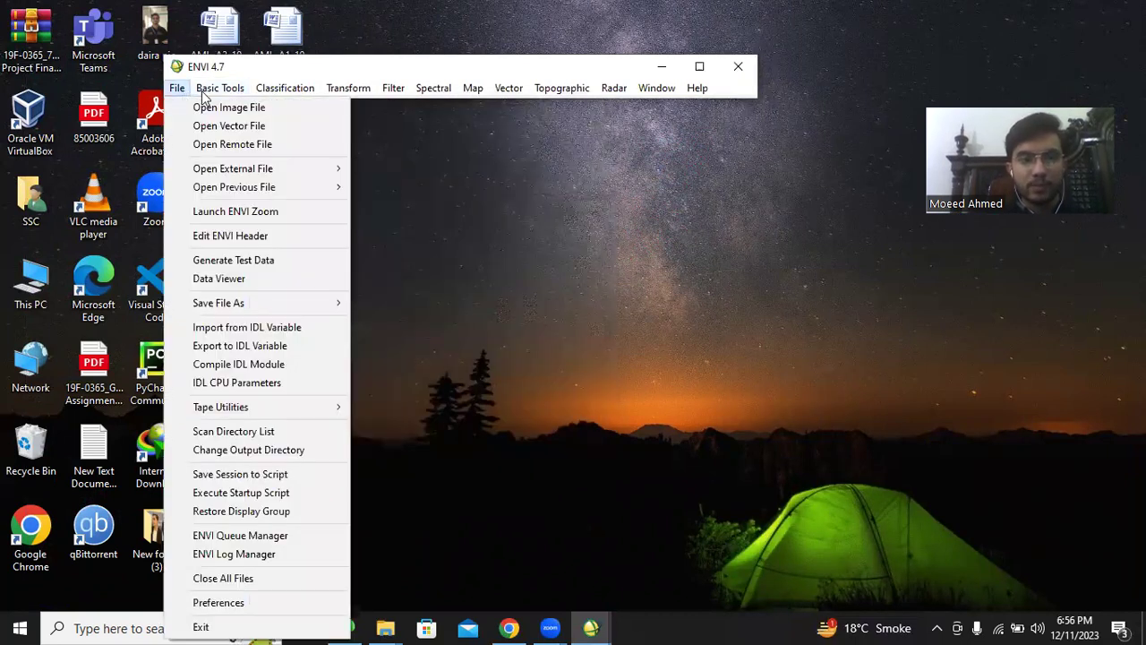
mouse_move(219, 88)
mouse_move(291, 268)
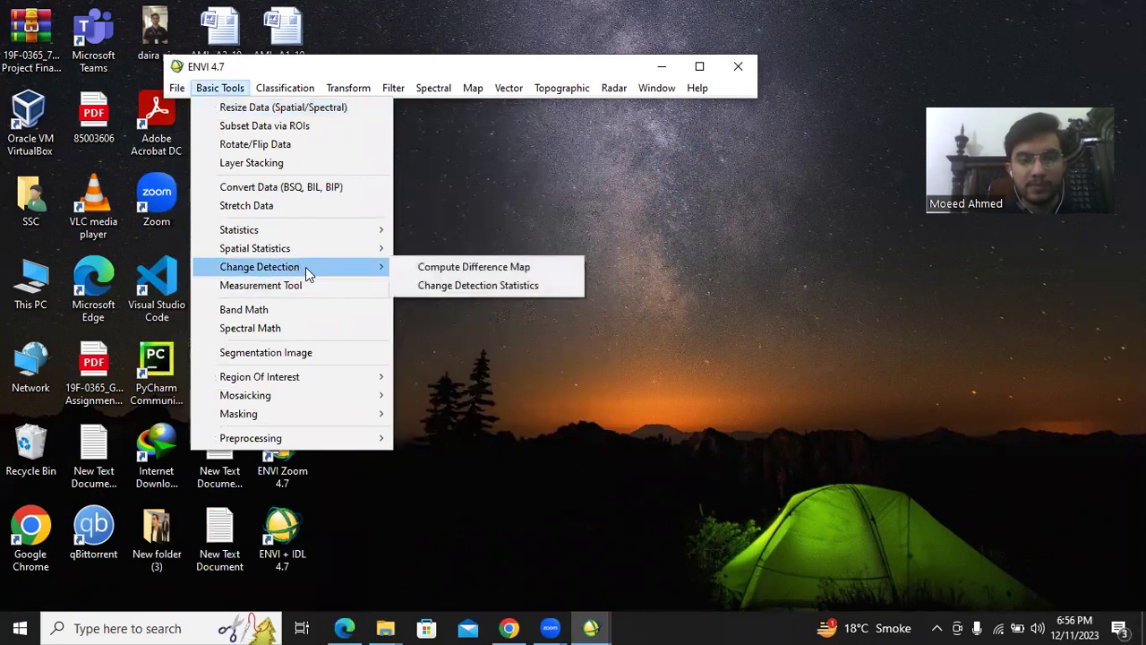
left_click(474, 286)
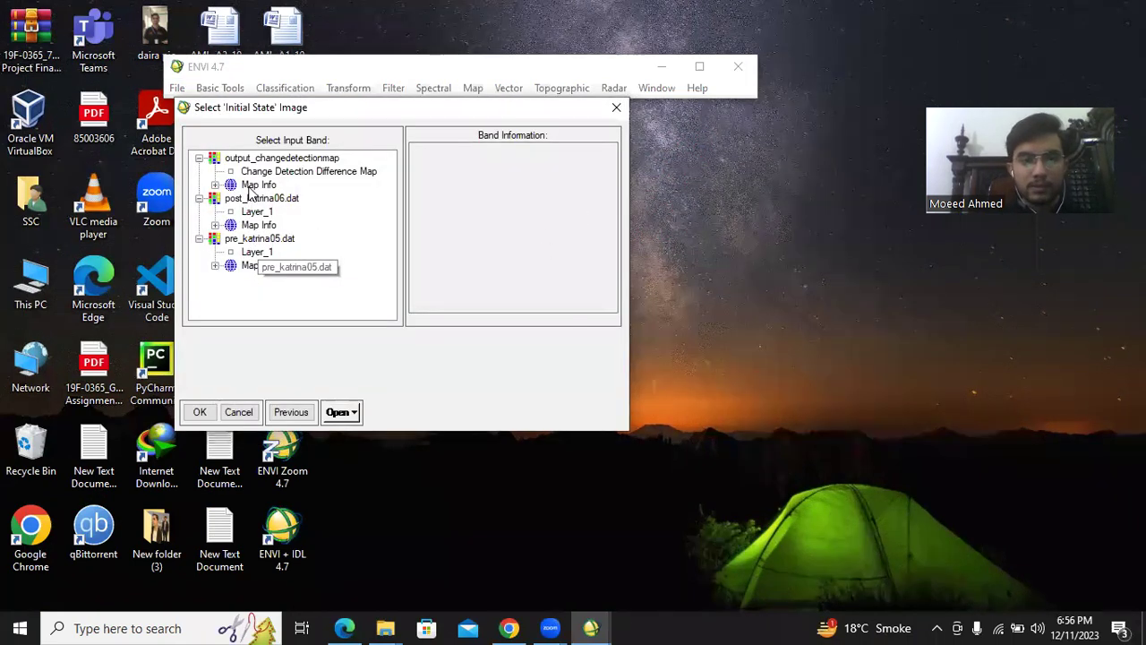
left_click(287, 175)
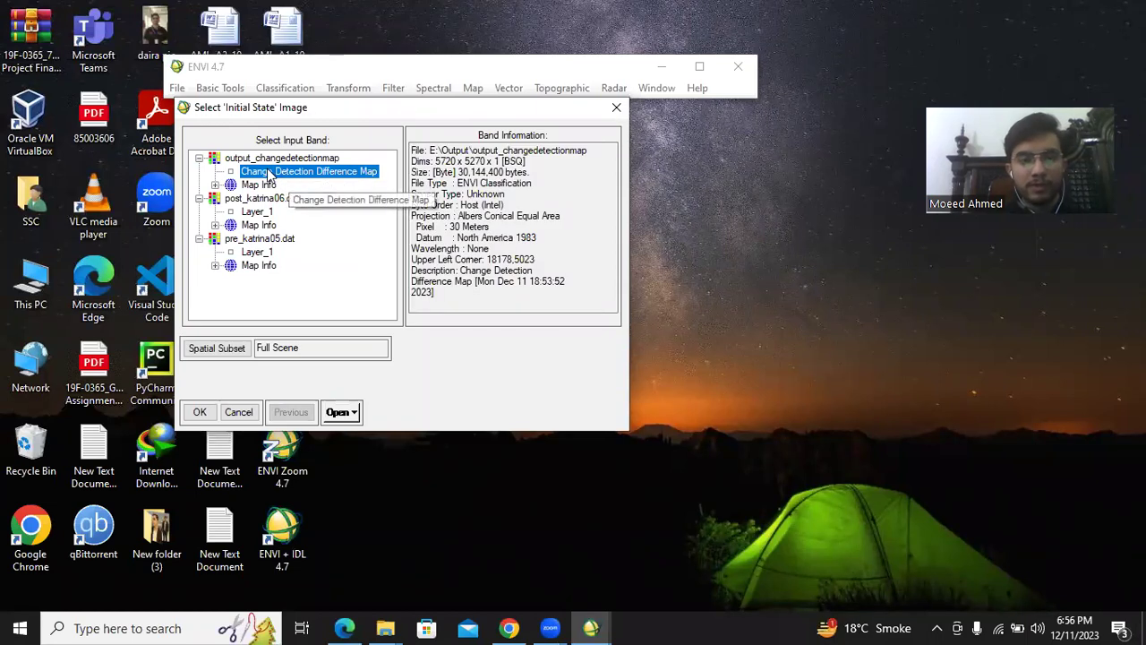
left_click(259, 237)
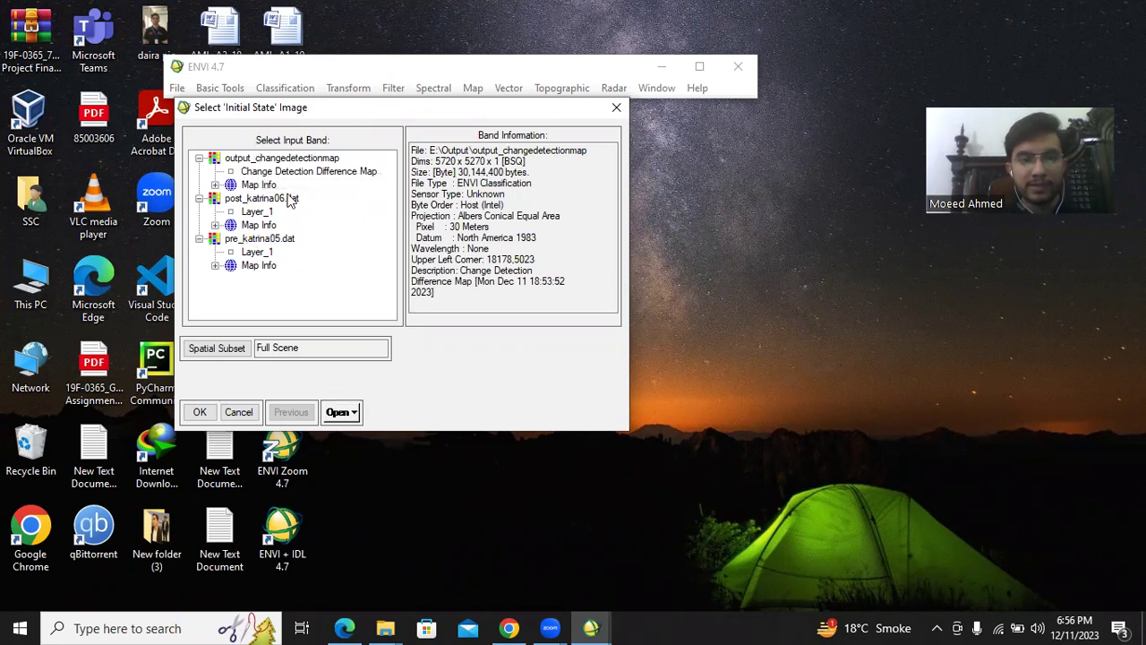
left_click(257, 251)
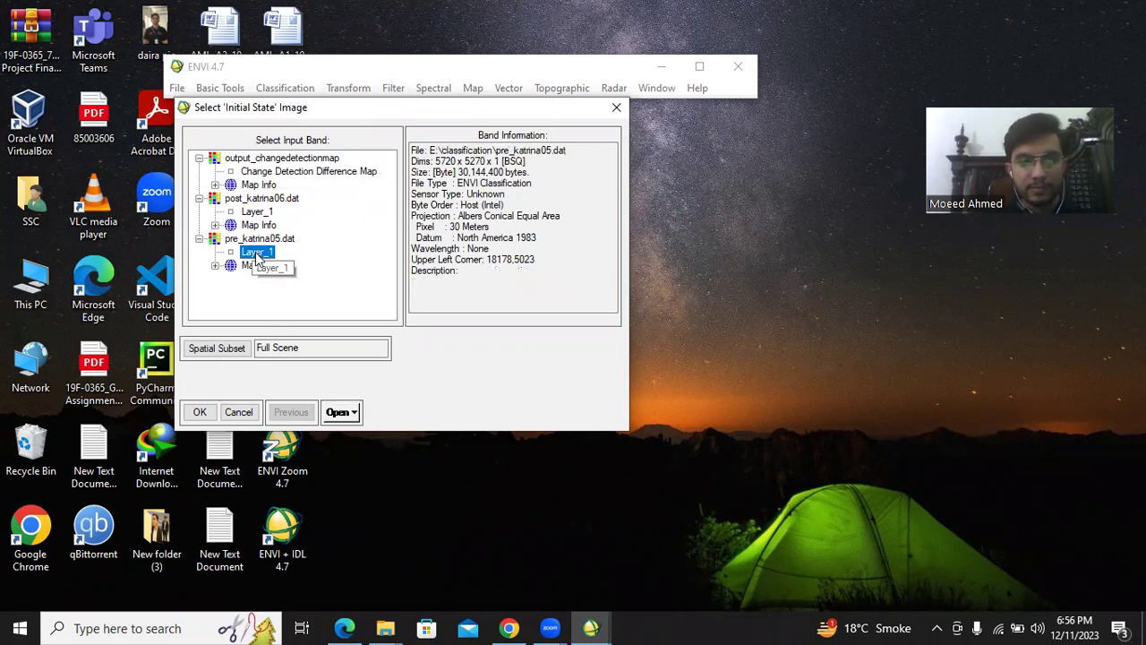
left_click(199, 413)
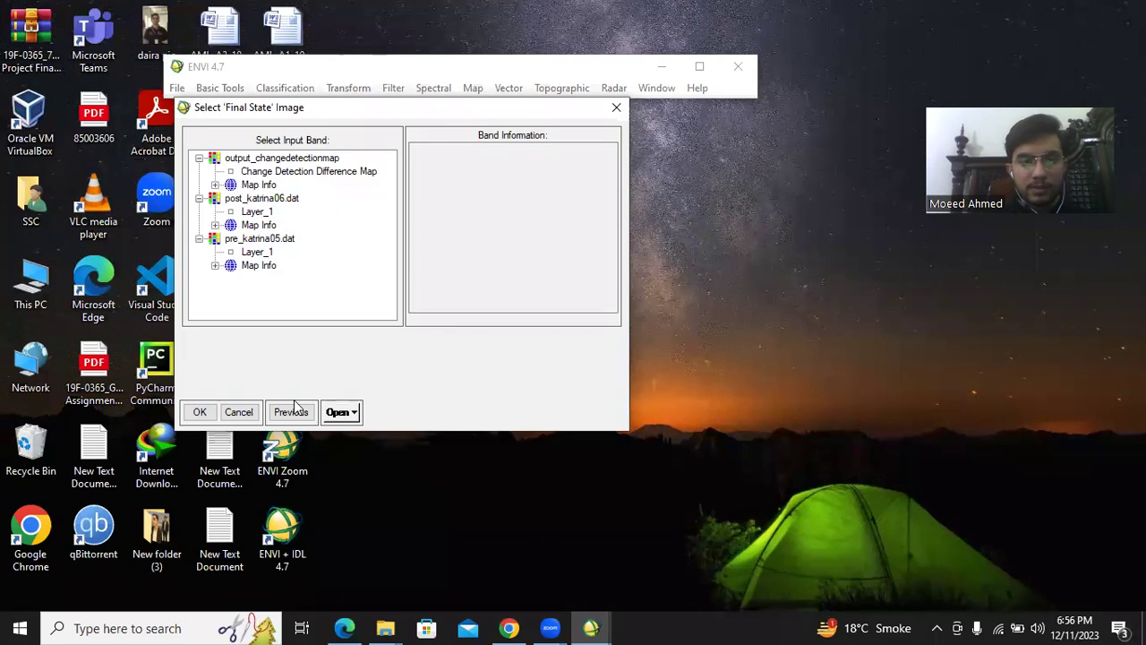
- Use Layer_1 of post_katrina06.dat as the final state image and accept the paired equivalent classes after reviewing them
left_click_drag(238, 108, 261, 112)
left_click(280, 215)
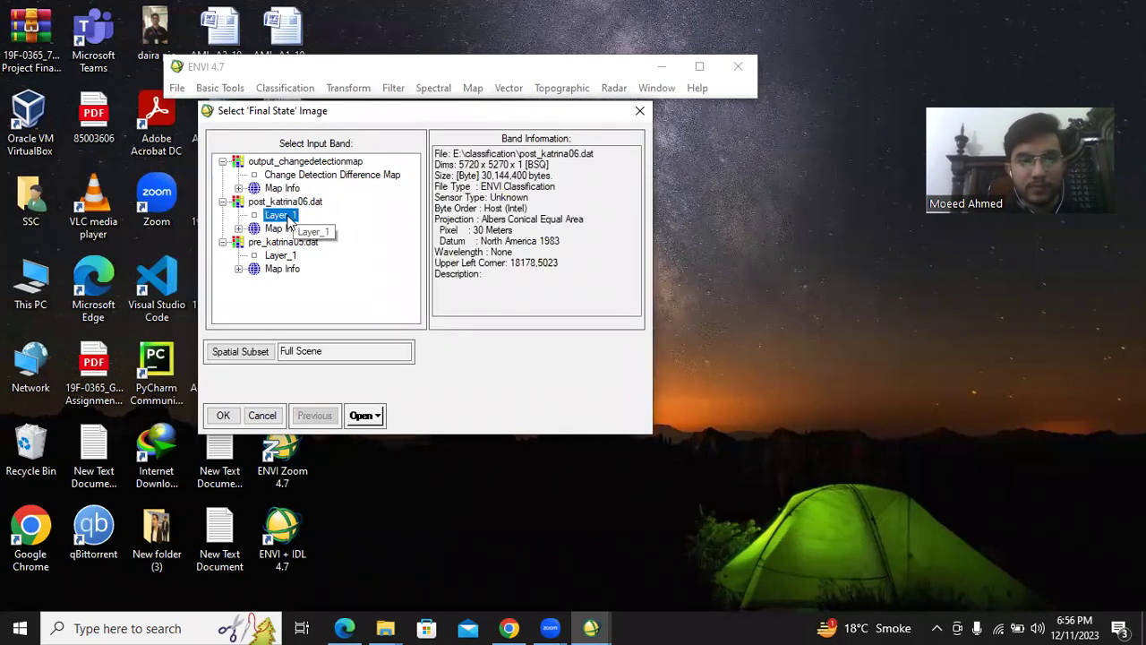
left_click(223, 416)
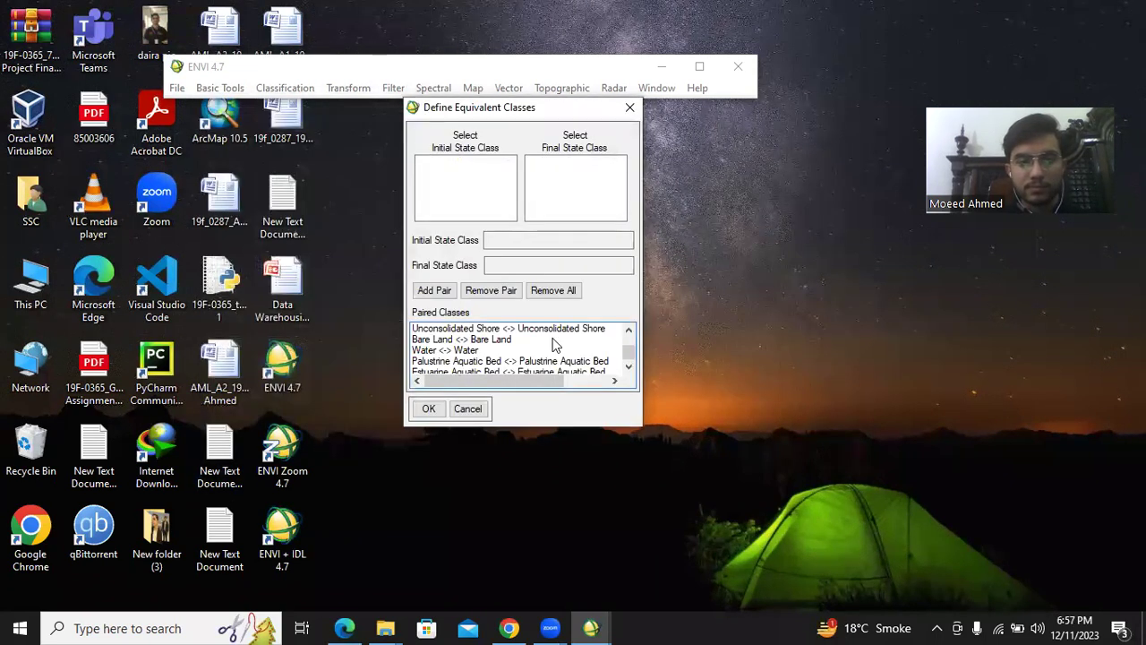
mouse_move(631, 361)
left_mouse_down()
mouse_move(630, 337)
mouse_move(629, 357)
left_mouse_up()
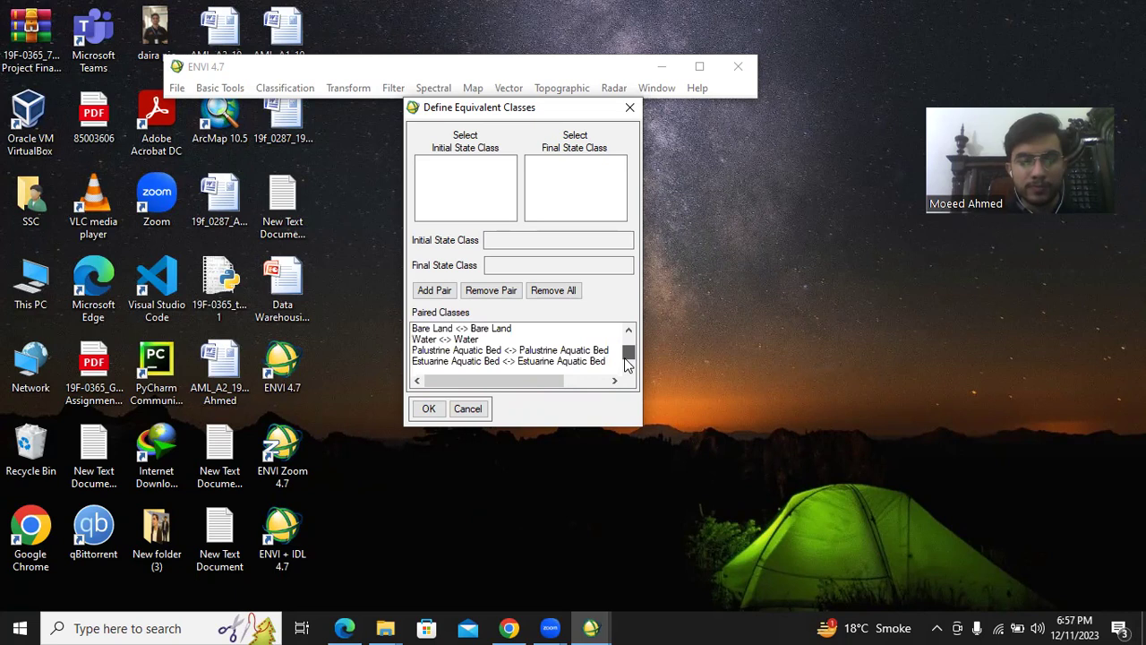
left_click(429, 409)
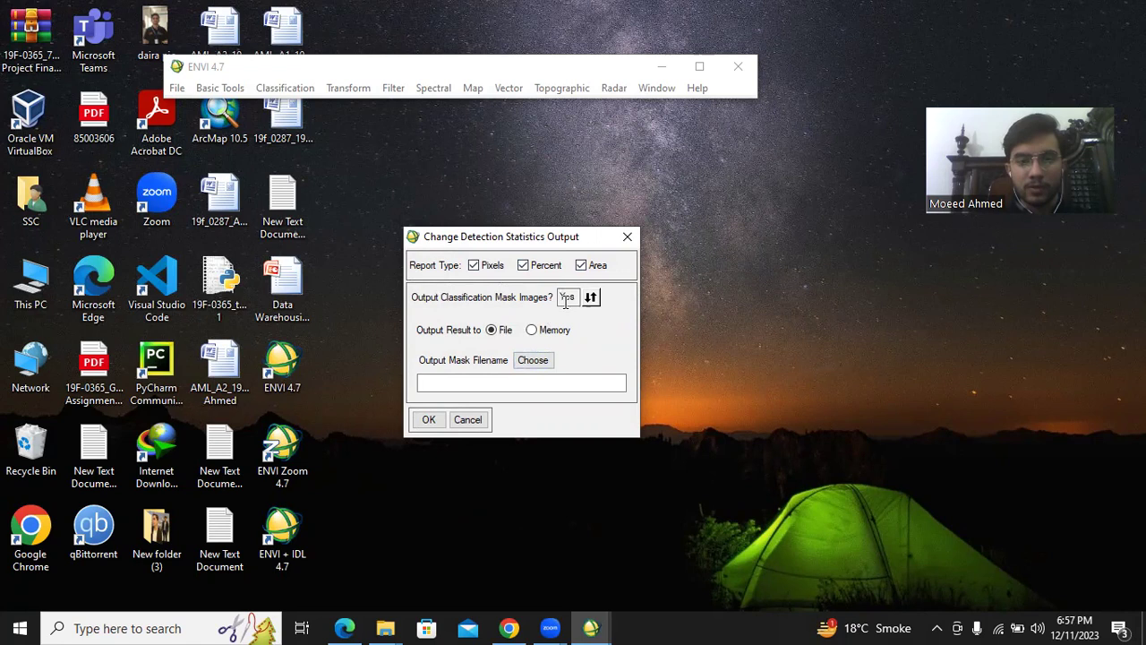
- Output the classification masks to the file output_changedetection_statistics in E:\Output and generate the pixel, percent and area statistics
left_click(538, 366)
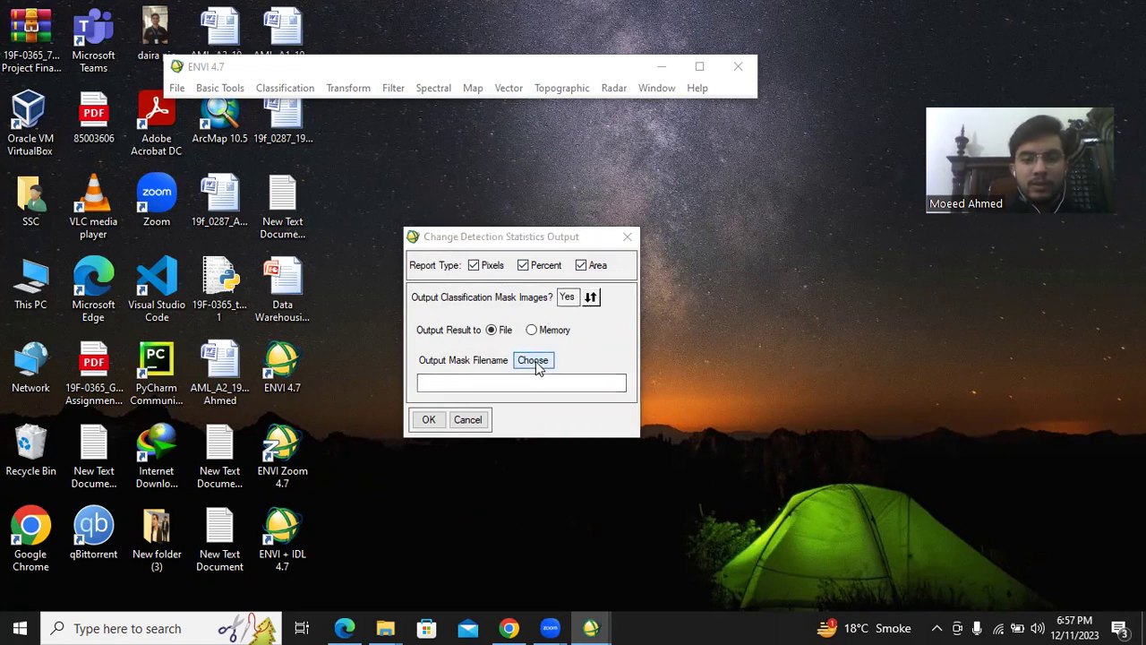
left_click(329, 401)
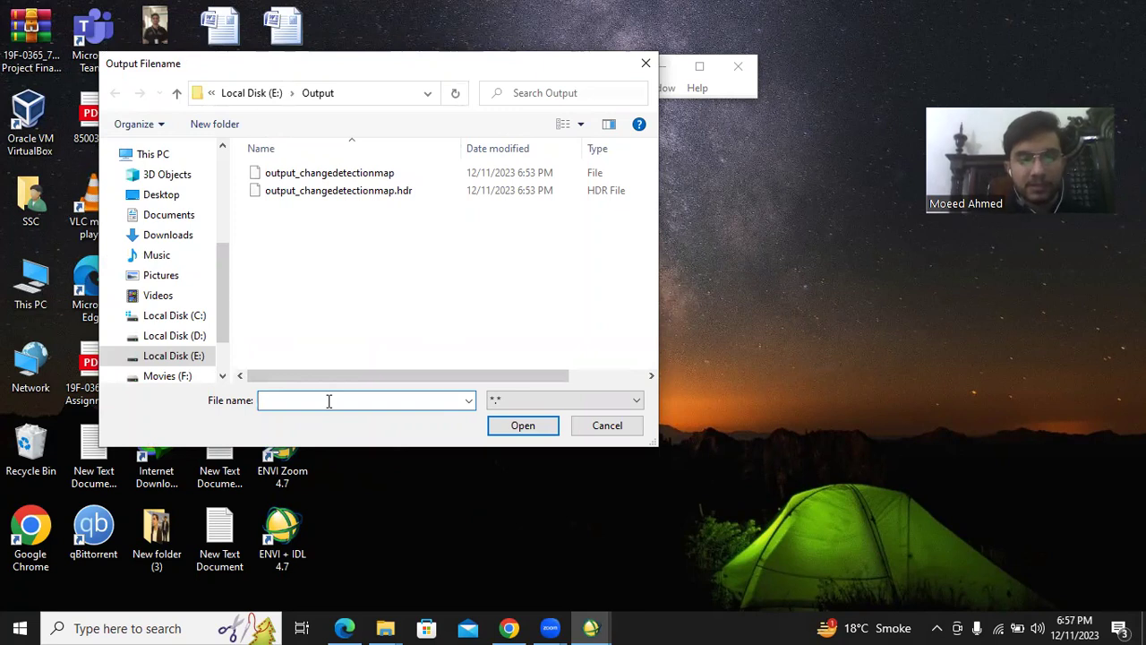
type("o")
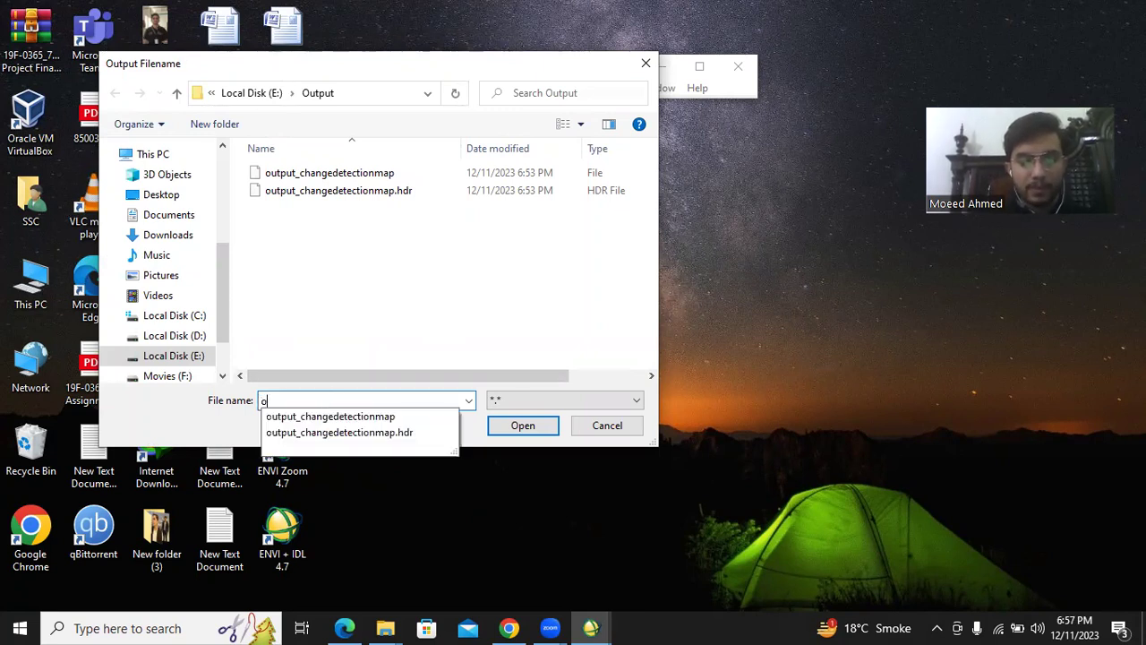
type("utput_change")
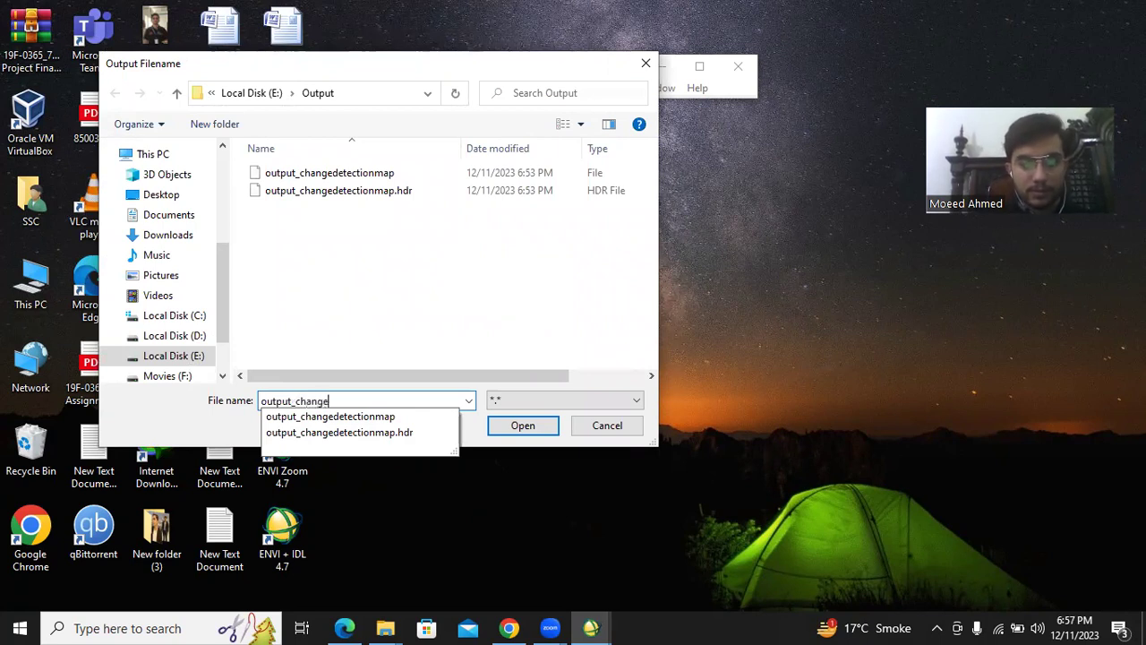
type("detection_s")
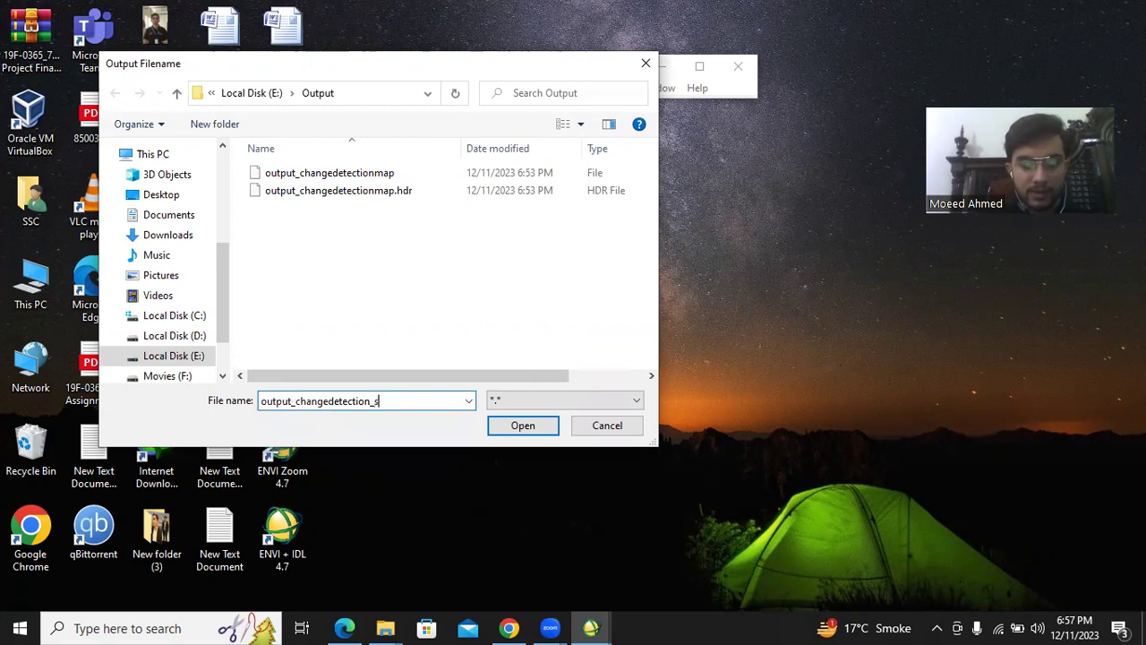
type("tatistics")
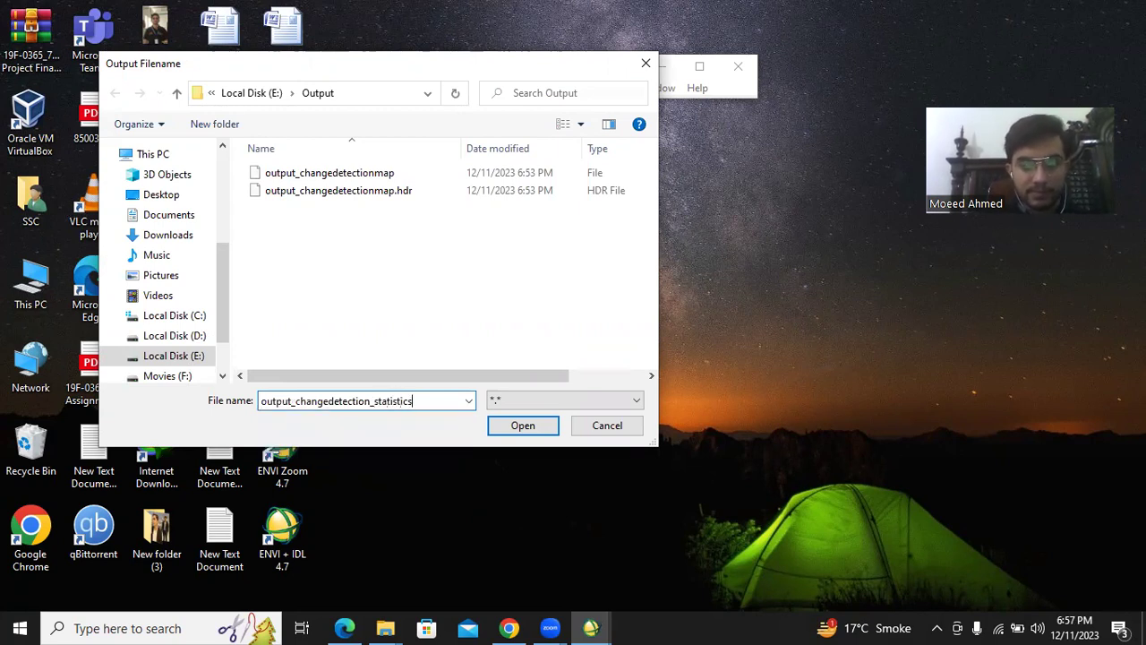
left_click(503, 431)
left_click(432, 420)
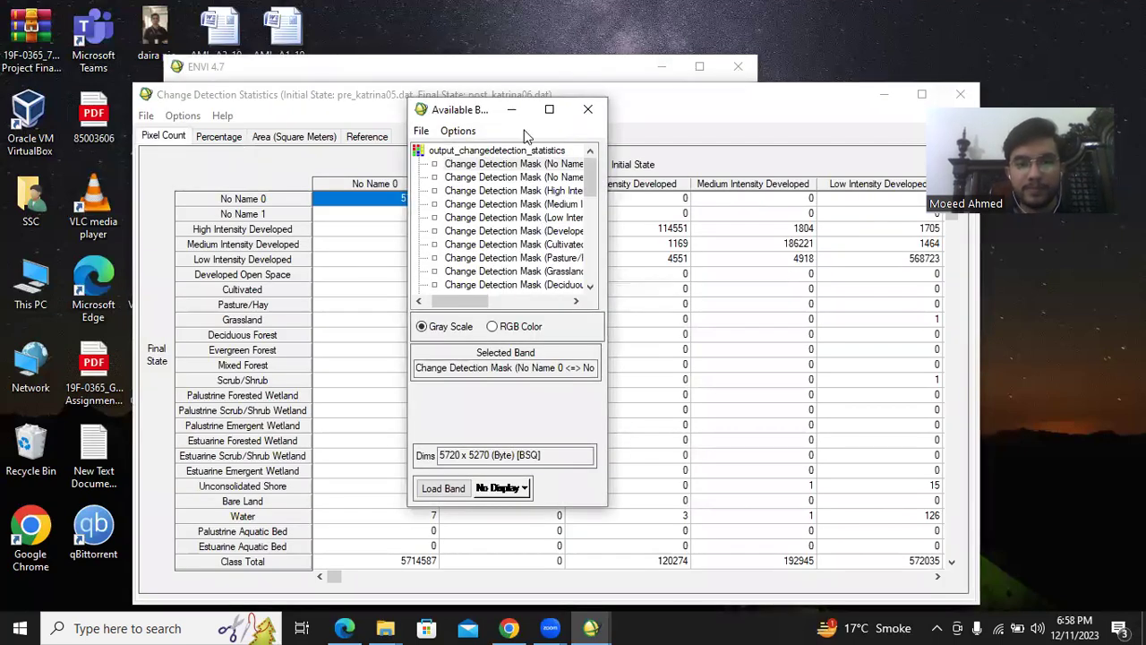
- Minimize the list of available bands, reposition the statistics report, and examine the Class Total row of the pixel counts
left_click(511, 110)
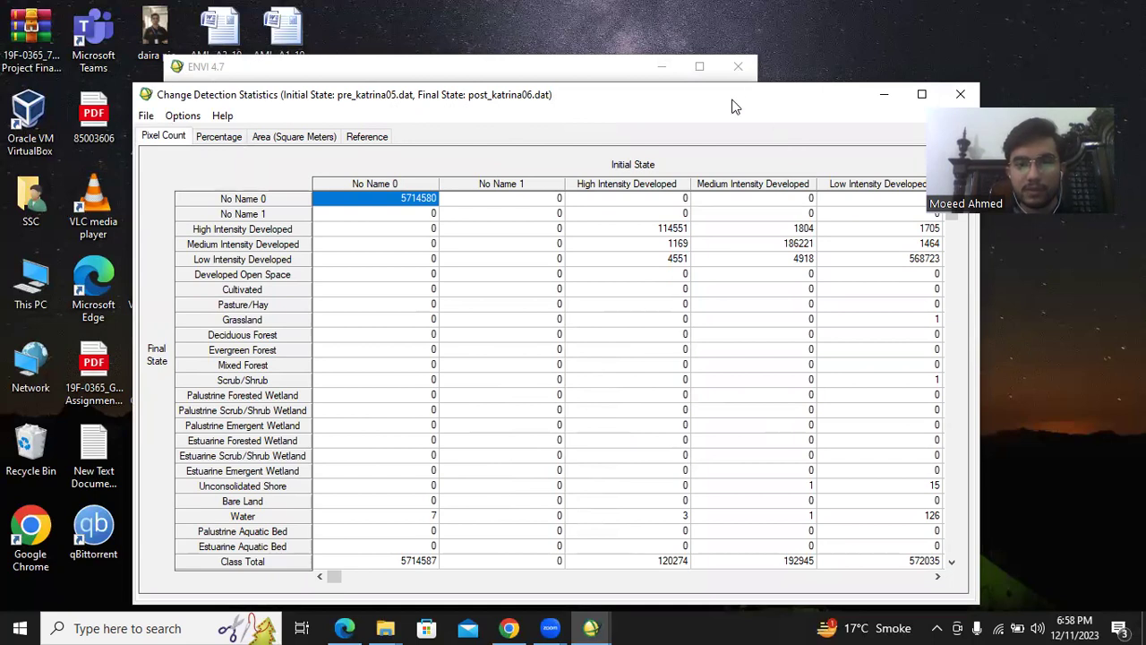
left_click_drag(741, 102, 658, 61)
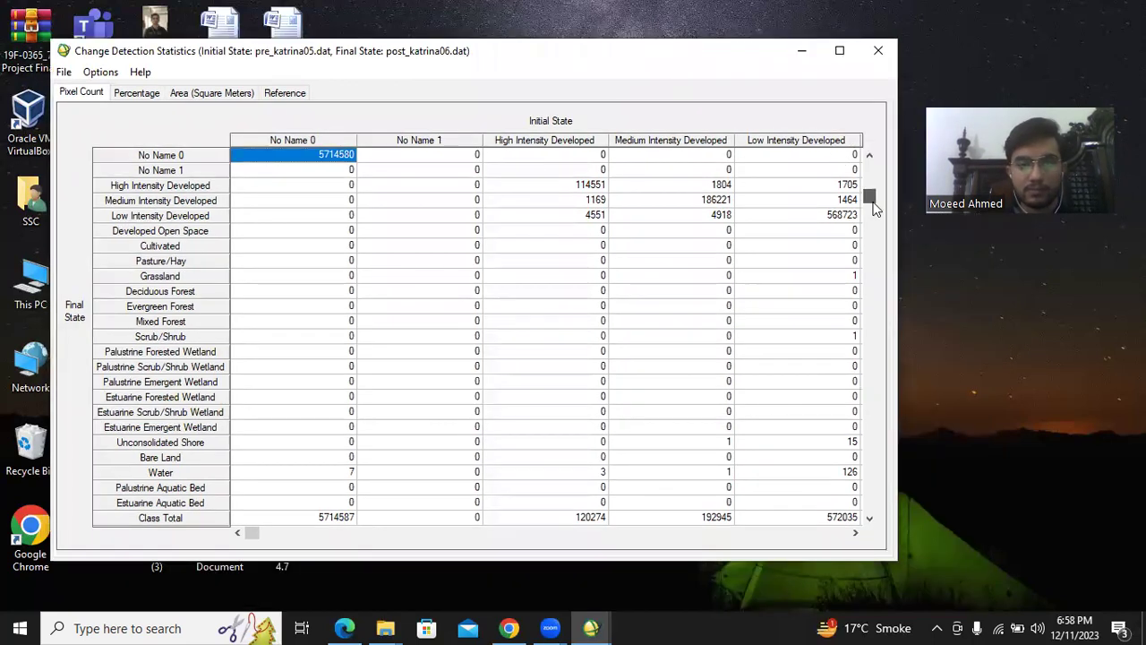
left_click_drag(868, 171, 868, 535)
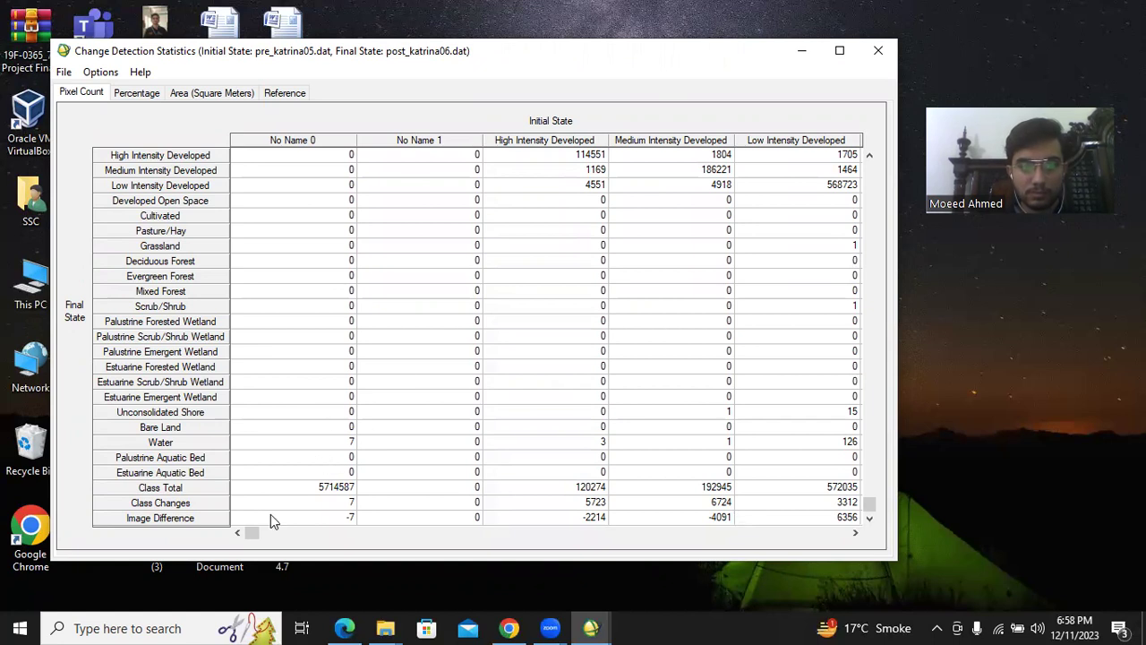
scroll(272, 517, "right", 1)
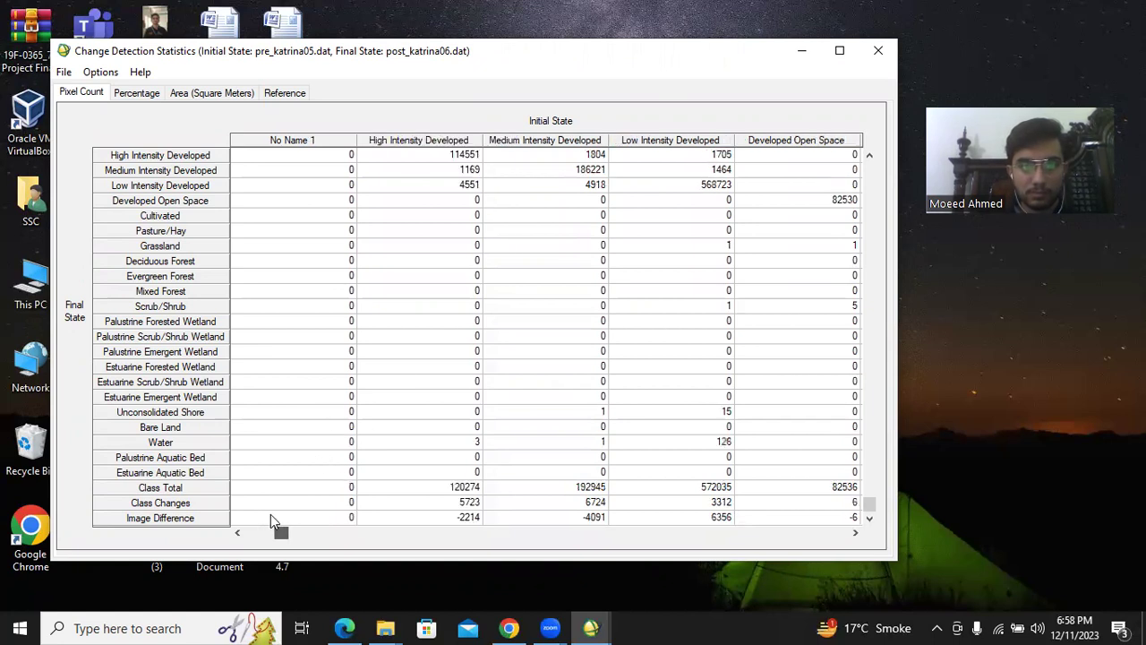
scroll(271, 517, "right", 1)
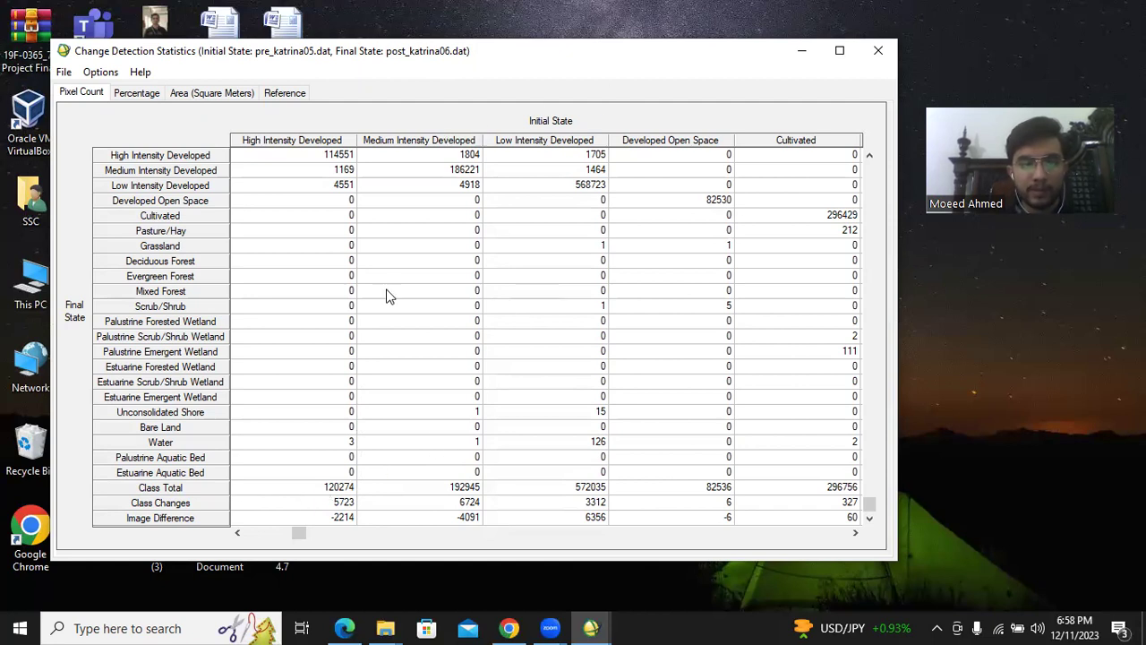
left_click(327, 487)
left_click(426, 487)
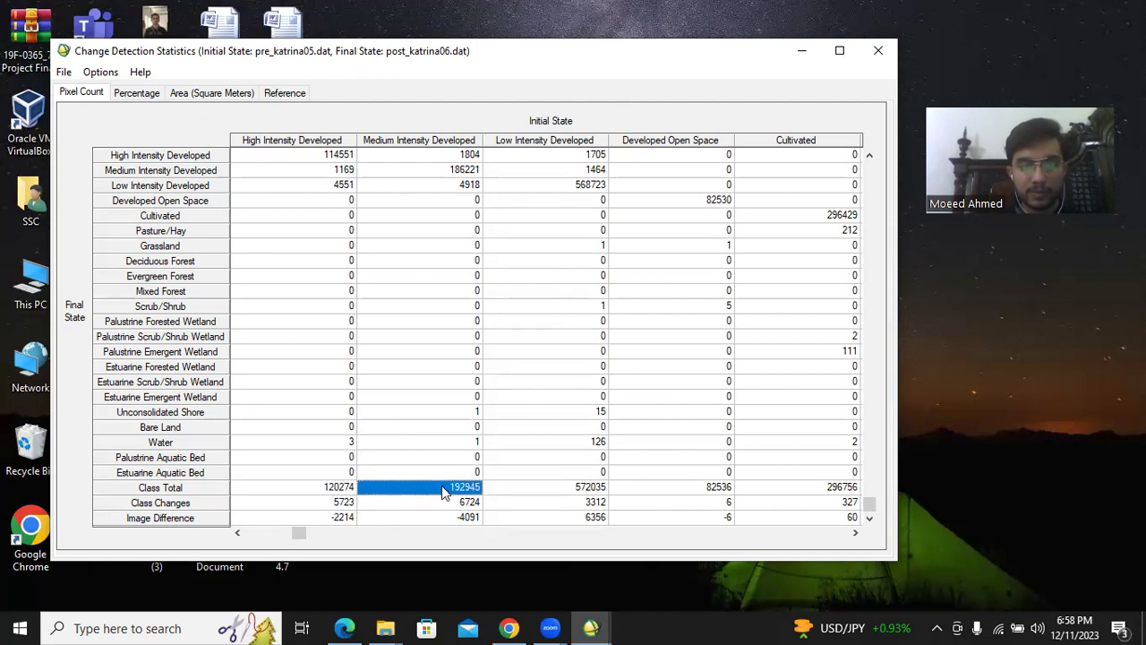
left_click(201, 488)
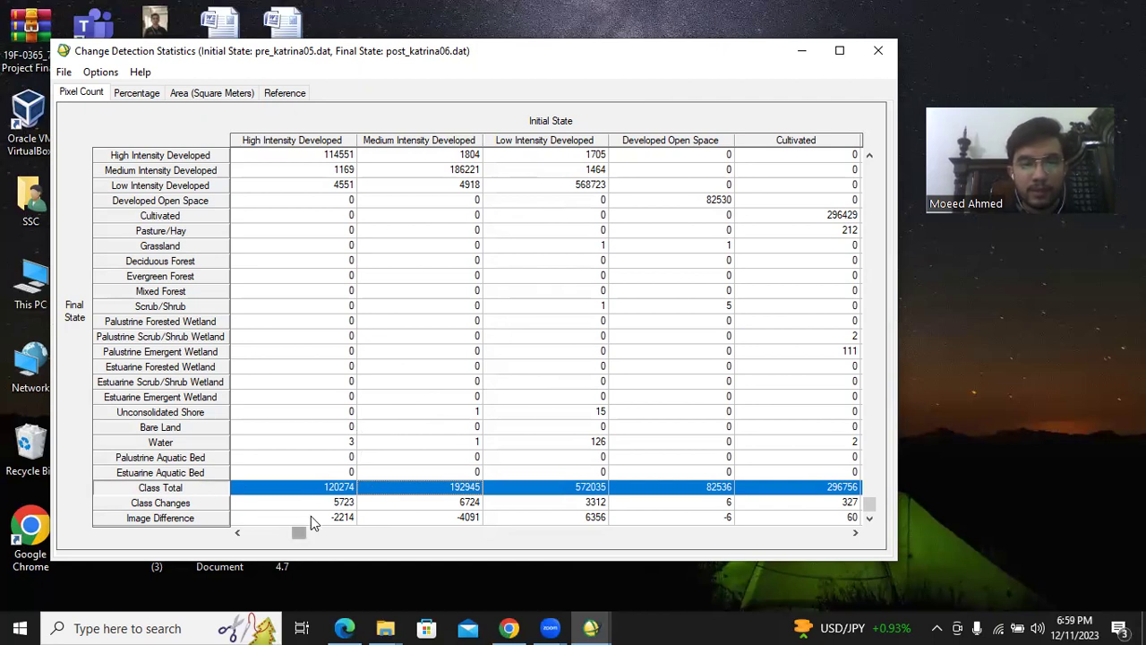
- Examine the Row Total column of the pixel counts, including the Mixed Forest, Bare Land and Water rows
left_click_drag(304, 532, 774, 504)
left_click(526, 142)
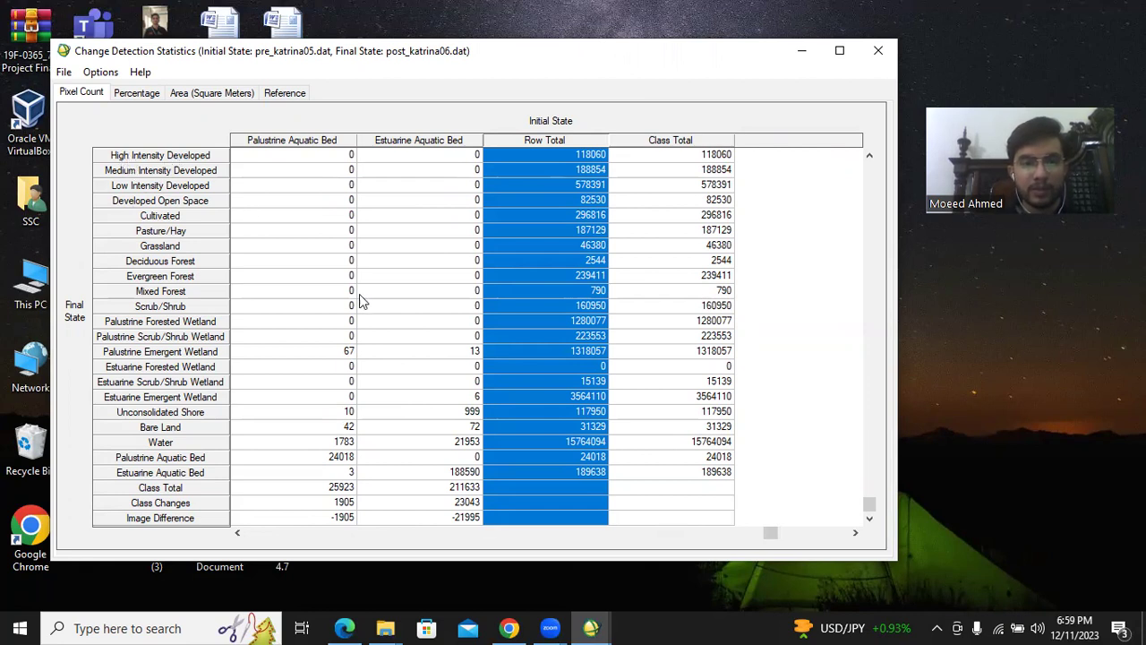
left_click(199, 292)
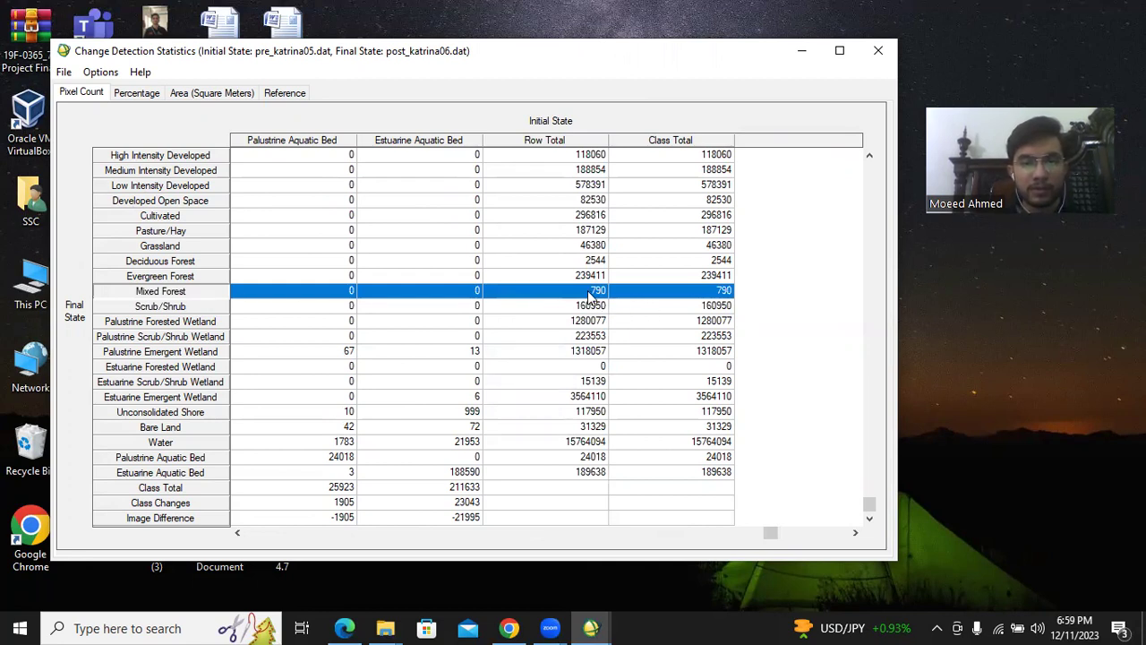
left_click(190, 430)
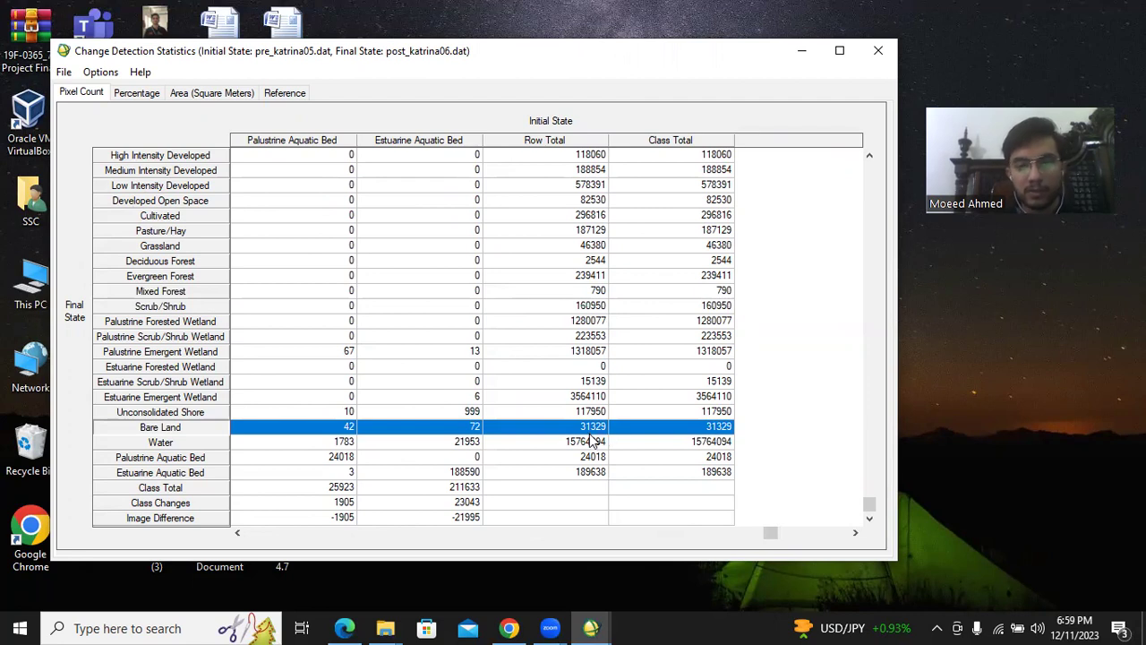
left_click(208, 439)
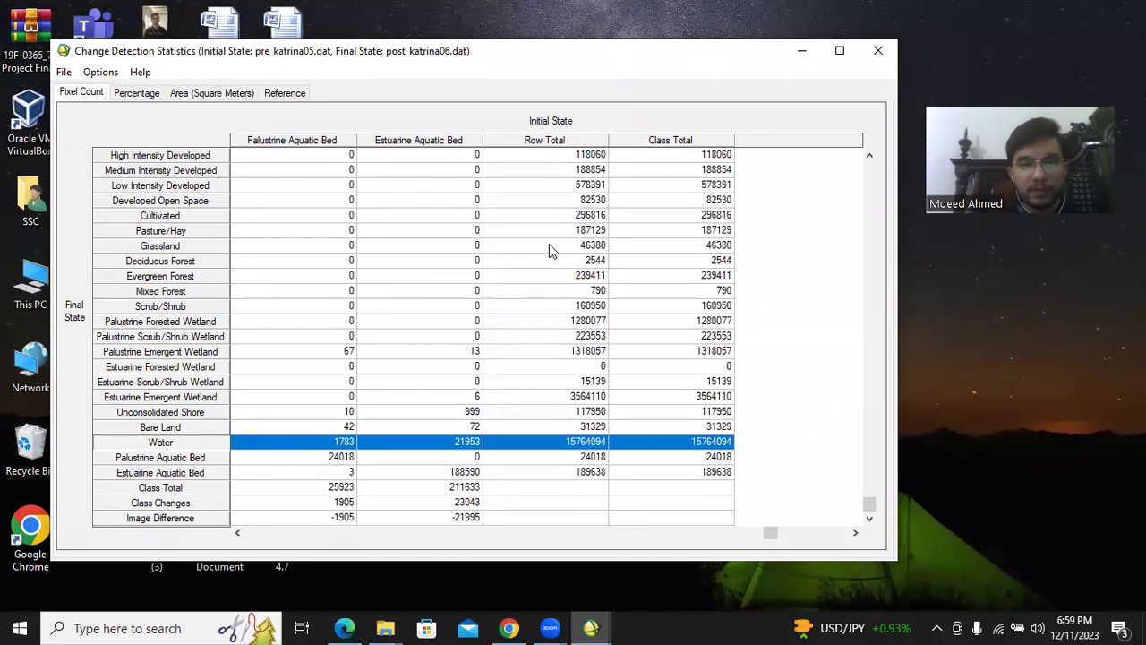
left_click(534, 143)
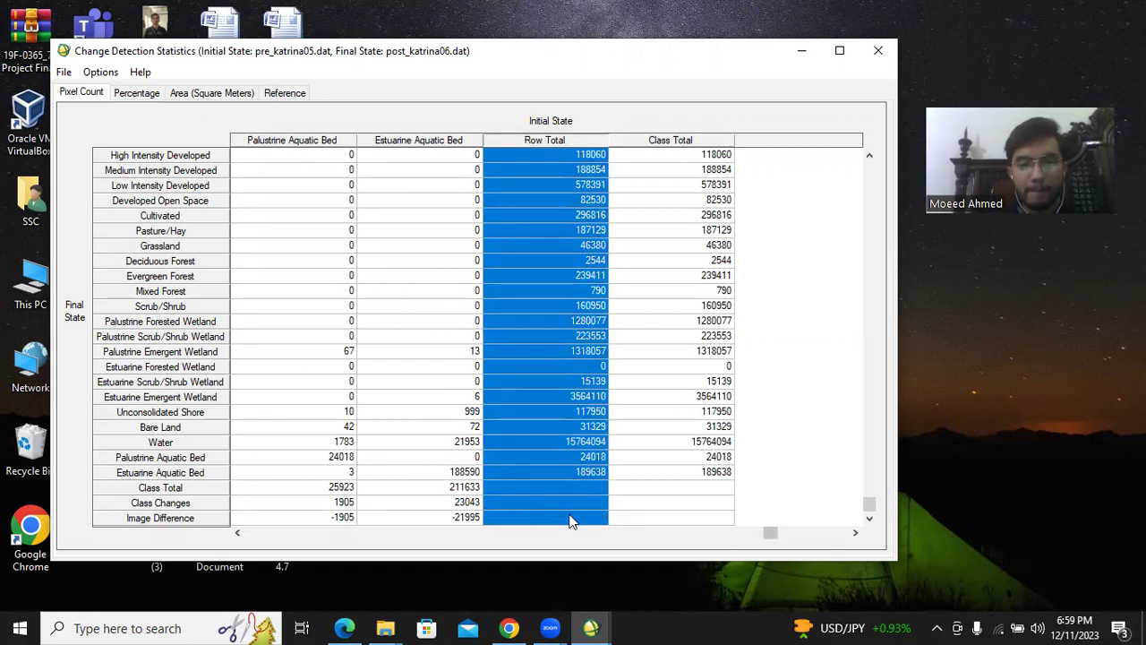
- Examine the Image Difference pixel counts for the Low Intensity Developed and Medium Intensity Developed classes
scroll(776, 531, "left", 5)
scroll(775, 531, "left", 6)
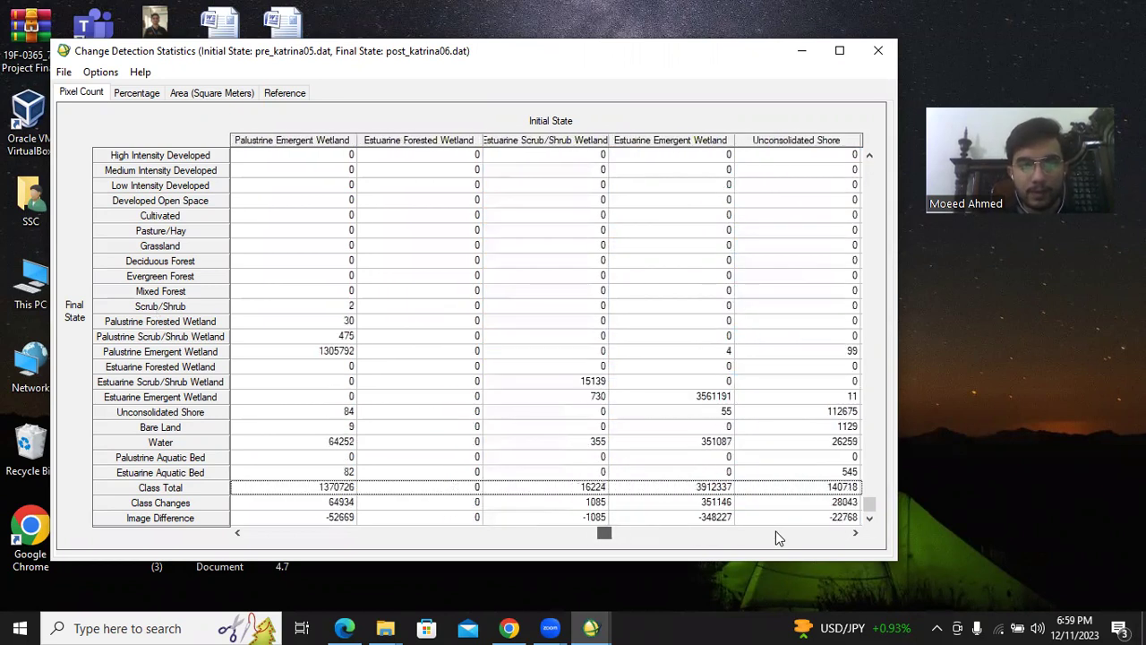
scroll(776, 531, "left", 6)
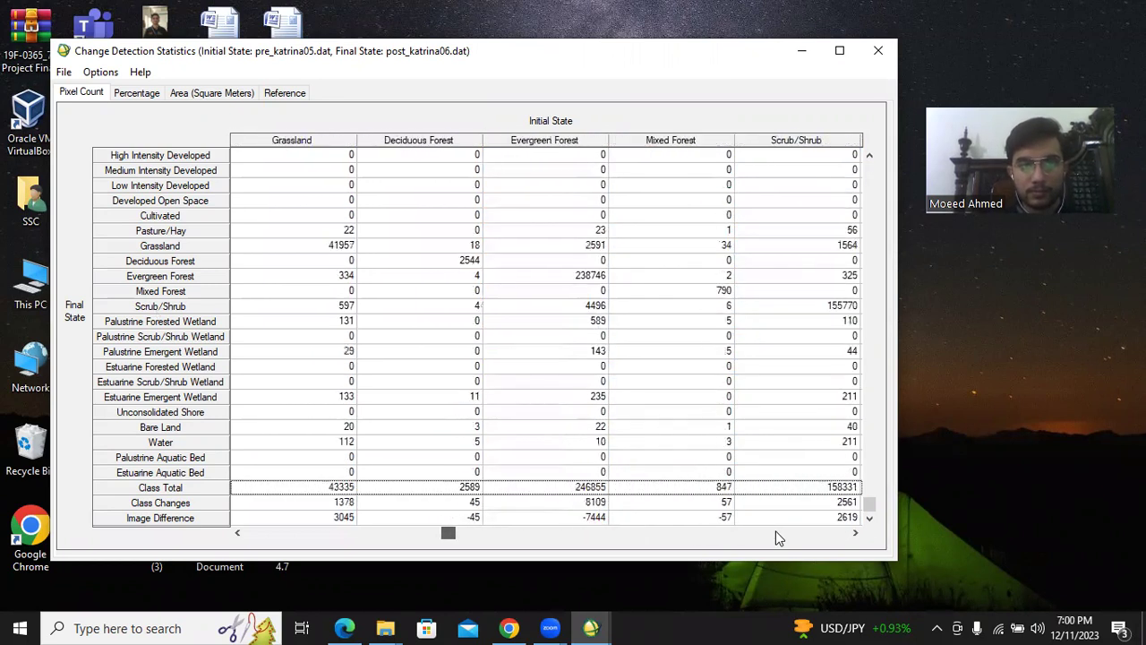
left_click_drag(371, 532, 320, 516)
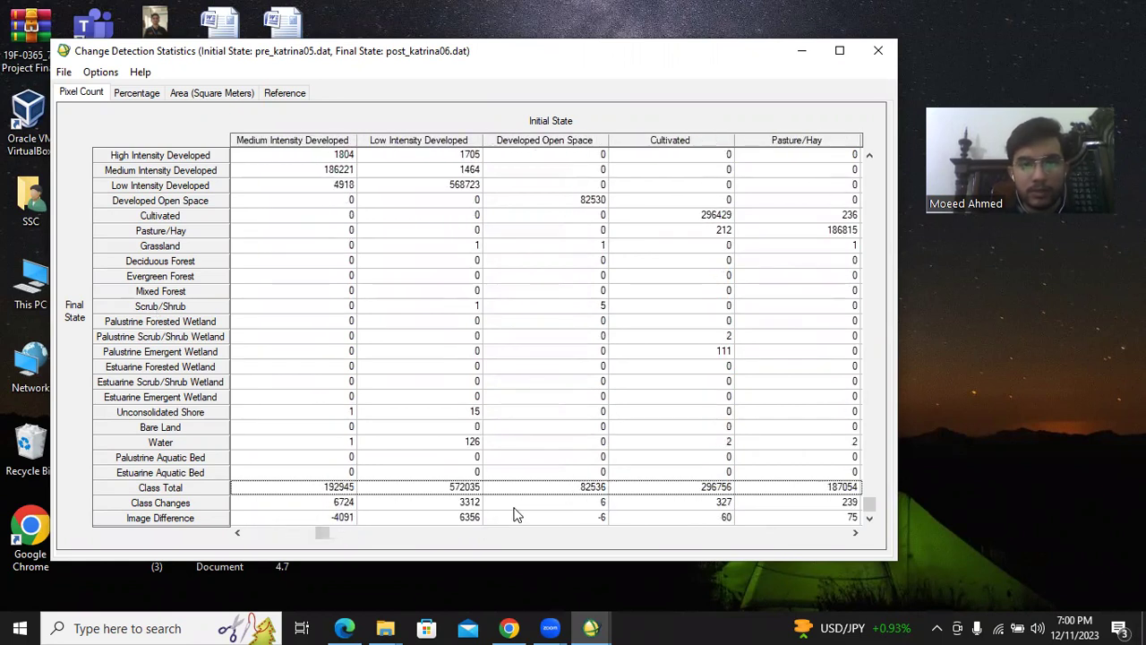
left_click(473, 516)
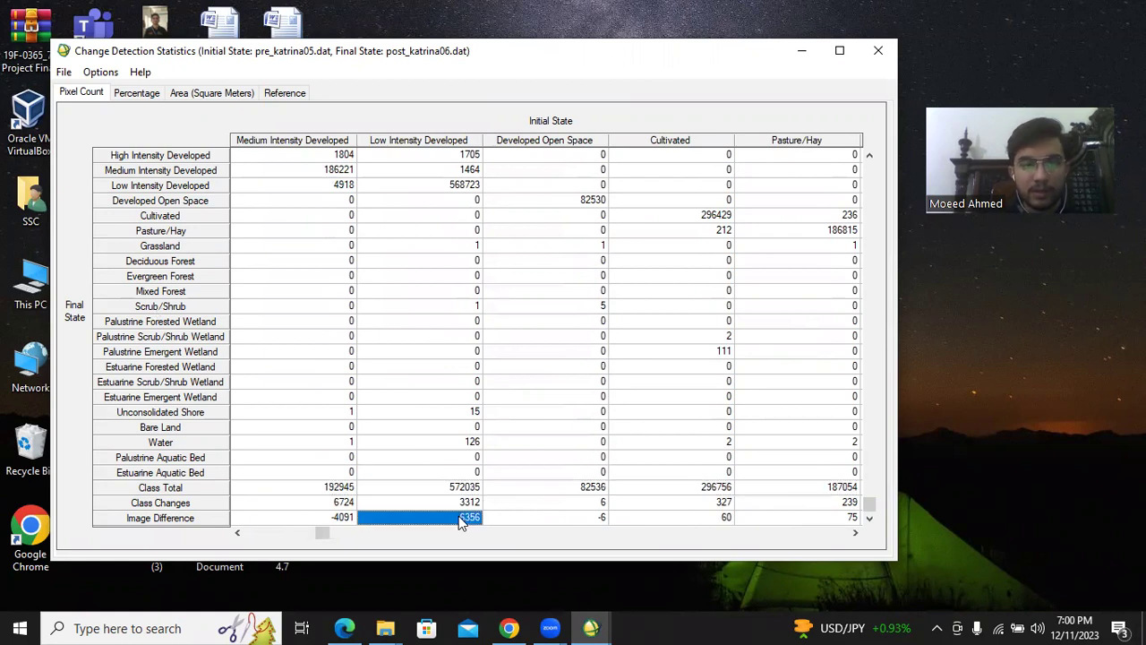
left_click(349, 516)
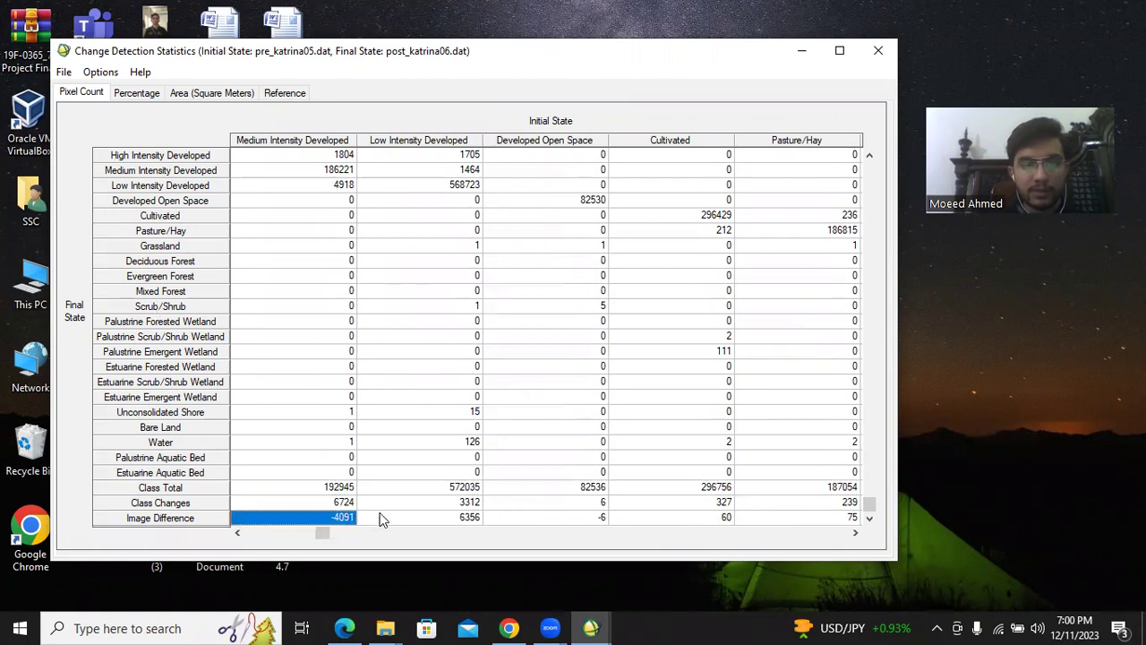
left_click(381, 519)
left_click(340, 519)
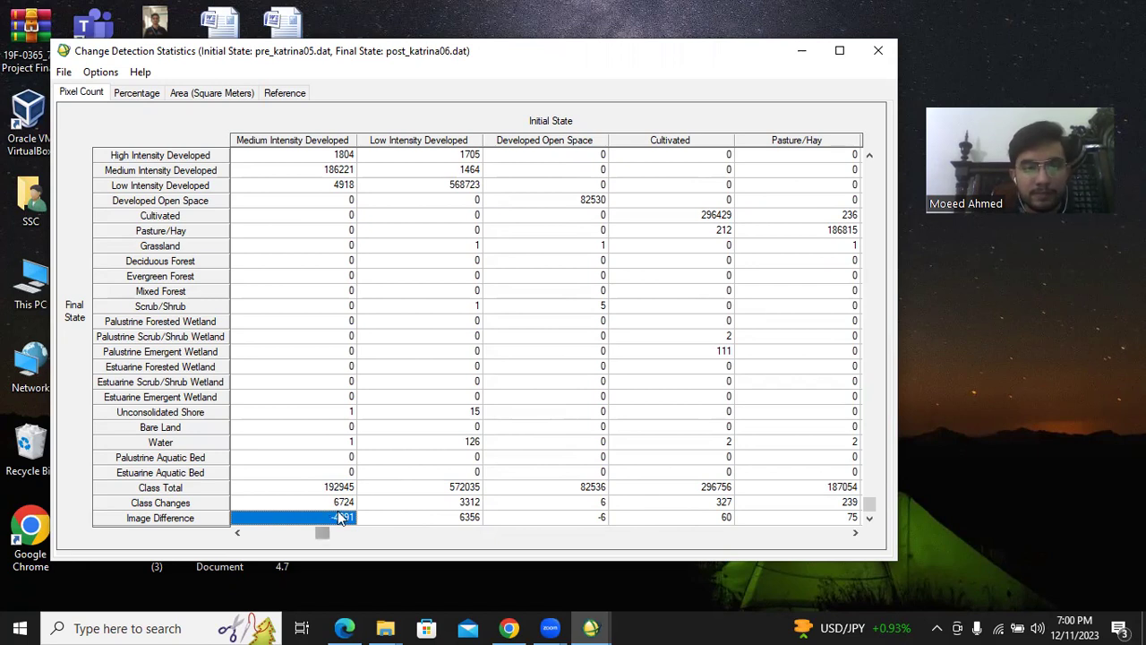
- Examine the Image Difference pixel counts from the High Intensity Developed class through to the Evergreen Forest class
scroll(337, 511, "left", 1)
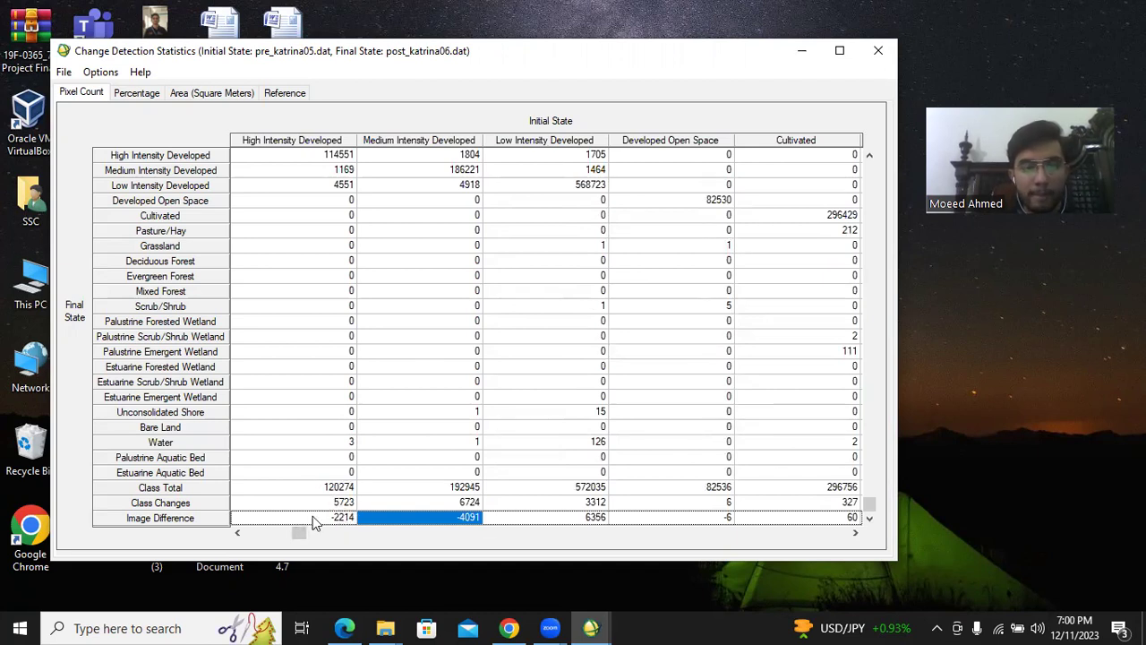
scroll(313, 517, "right", 3)
scroll(312, 517, "left", 1)
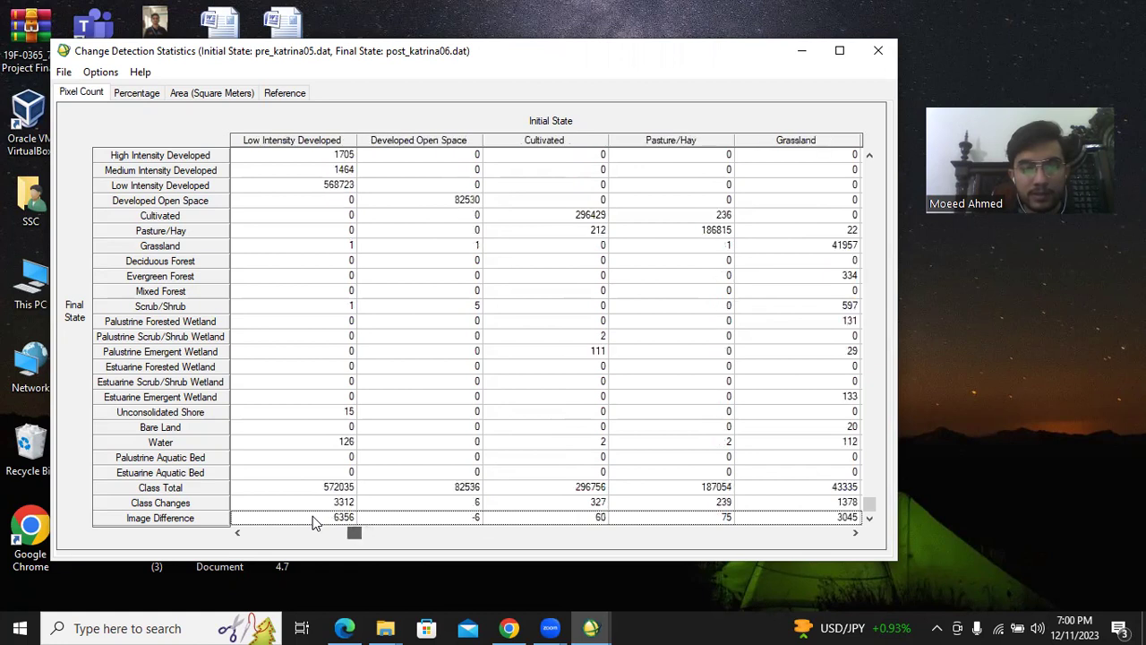
scroll(312, 518, "right", 2)
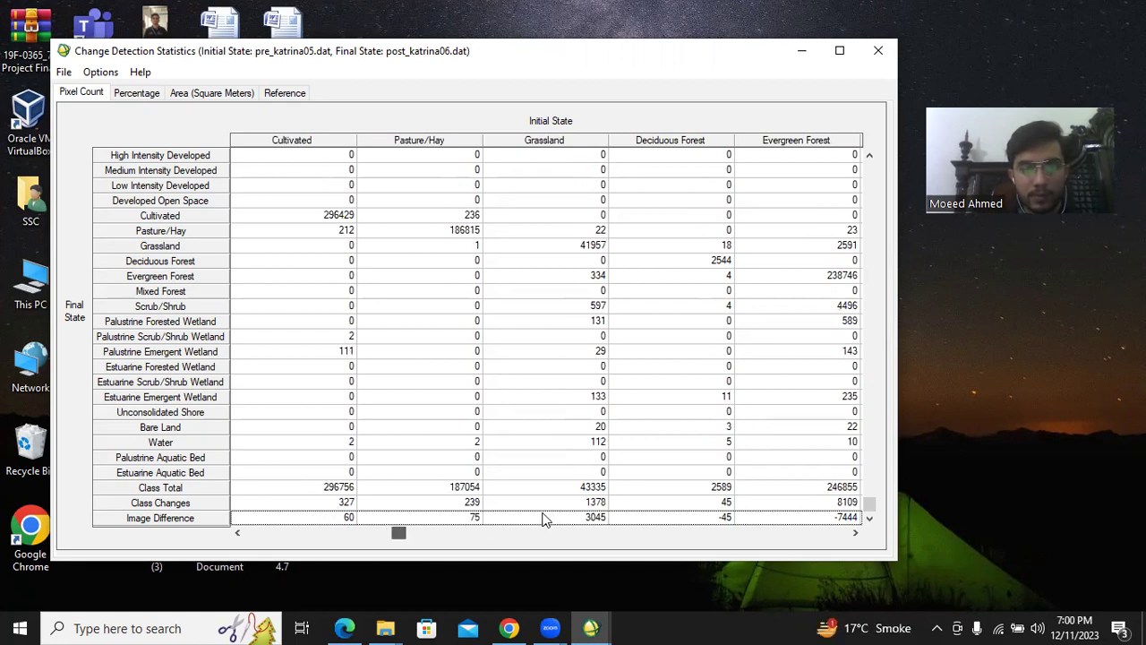
scroll(544, 519, "right", 2)
scroll(546, 520, "right", 1)
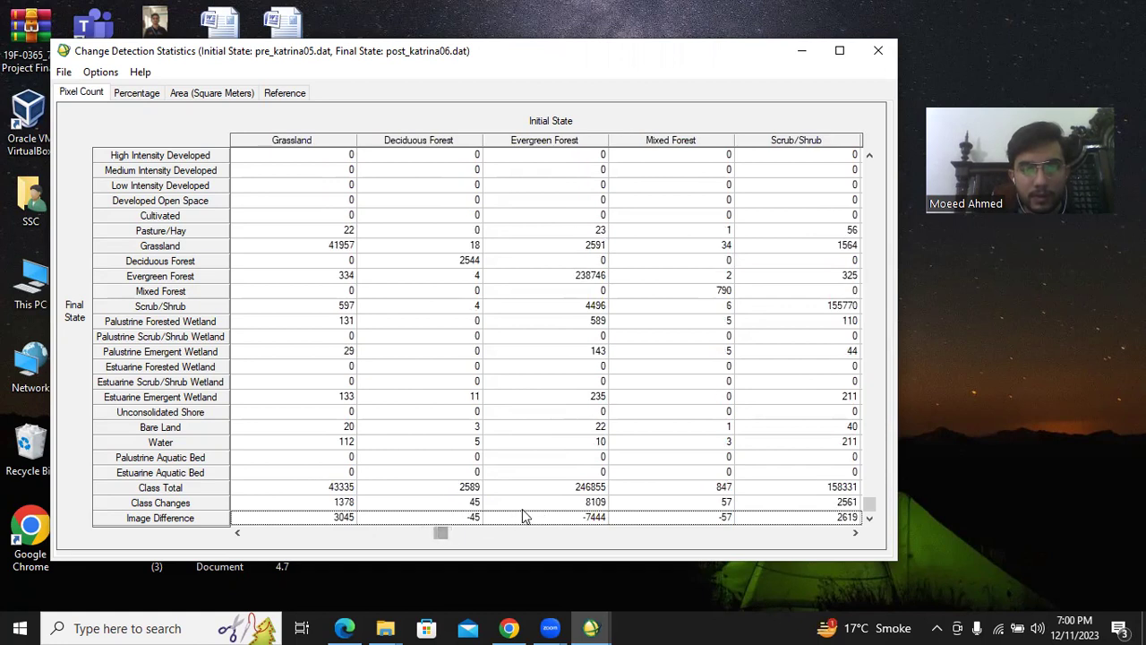
left_click(536, 509)
left_click(536, 518)
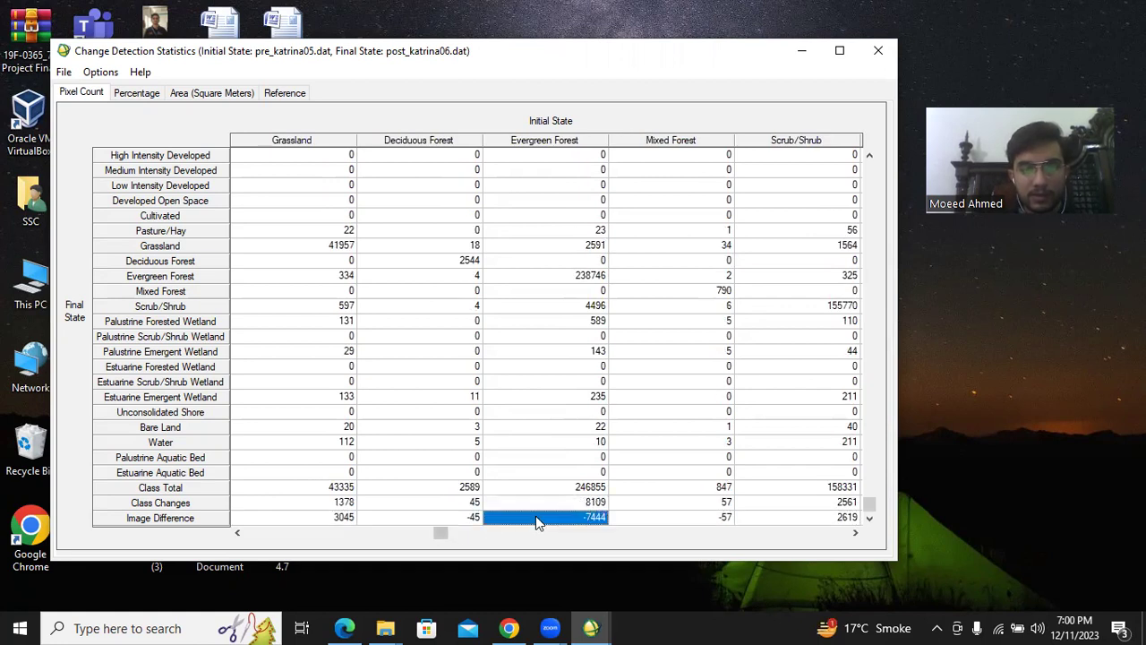
- Examine the Image Difference pixel counts for the Scrub/Shrub class and the adjacent palustrine wetland classes
scroll(535, 518, "right", 2)
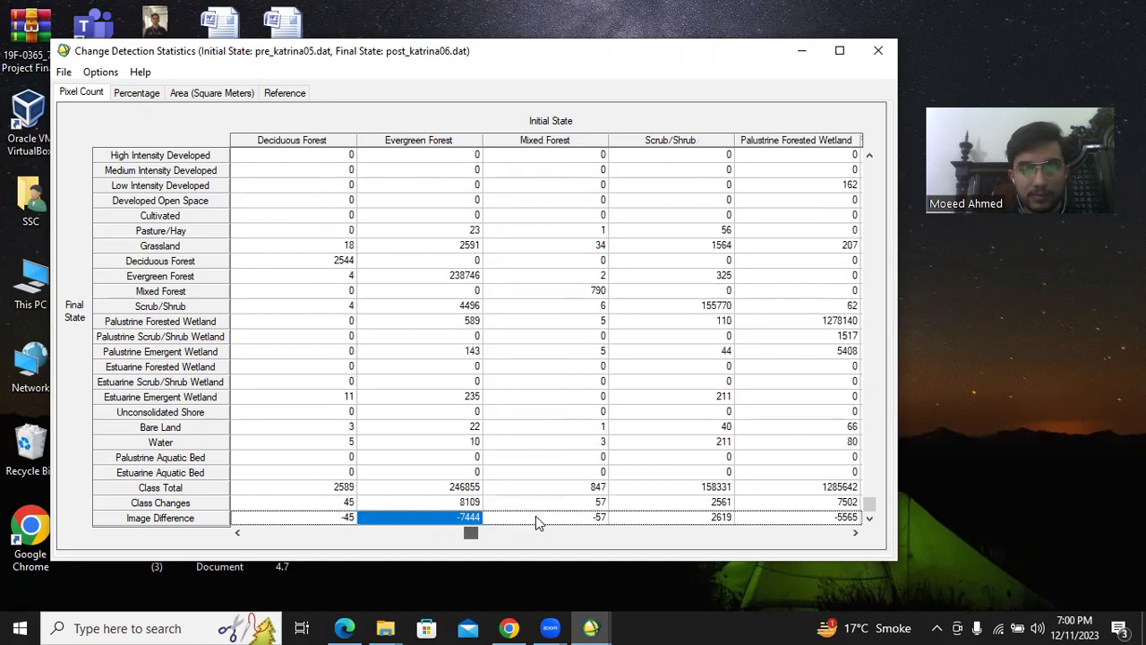
scroll(535, 516, "right", 1)
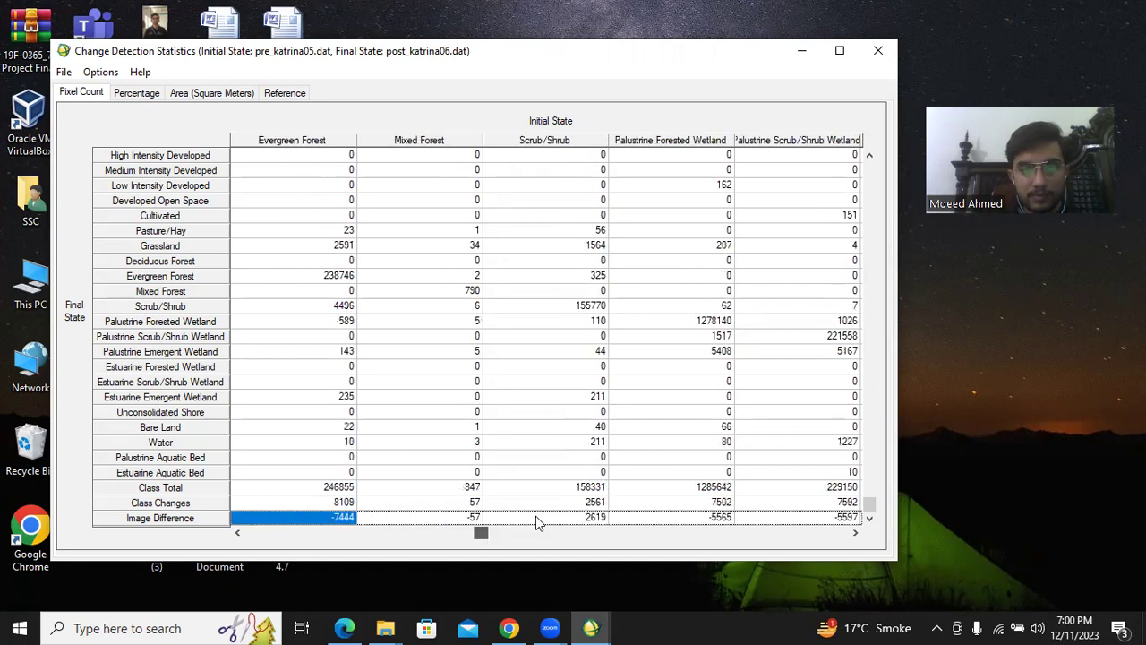
left_click(536, 517)
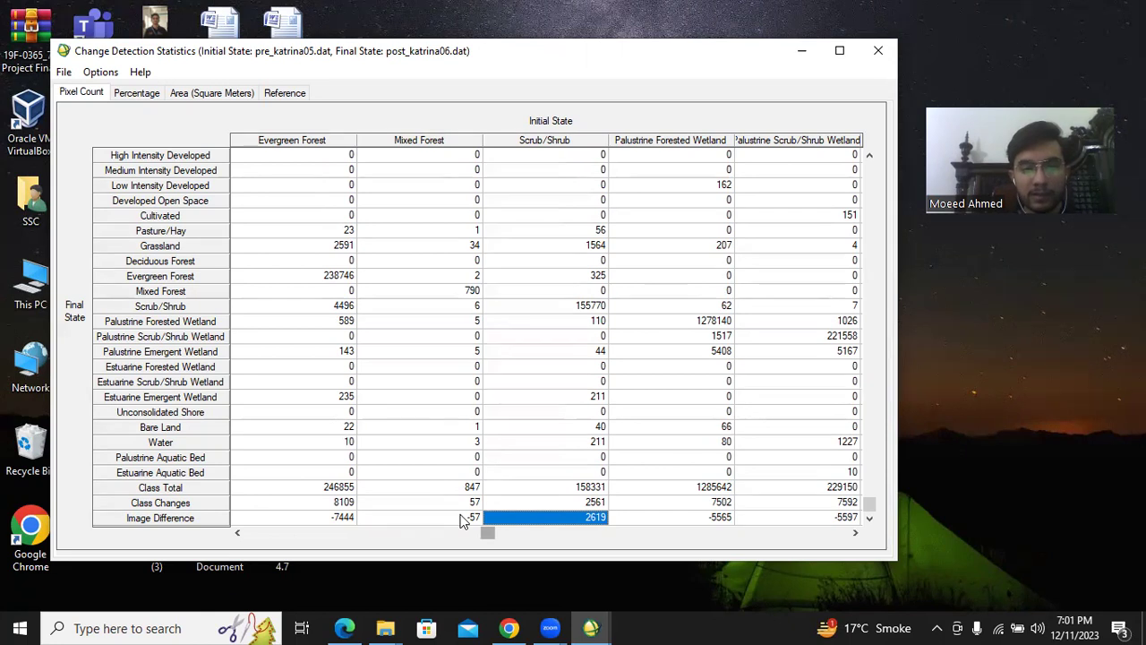
scroll(463, 522, "right", 2)
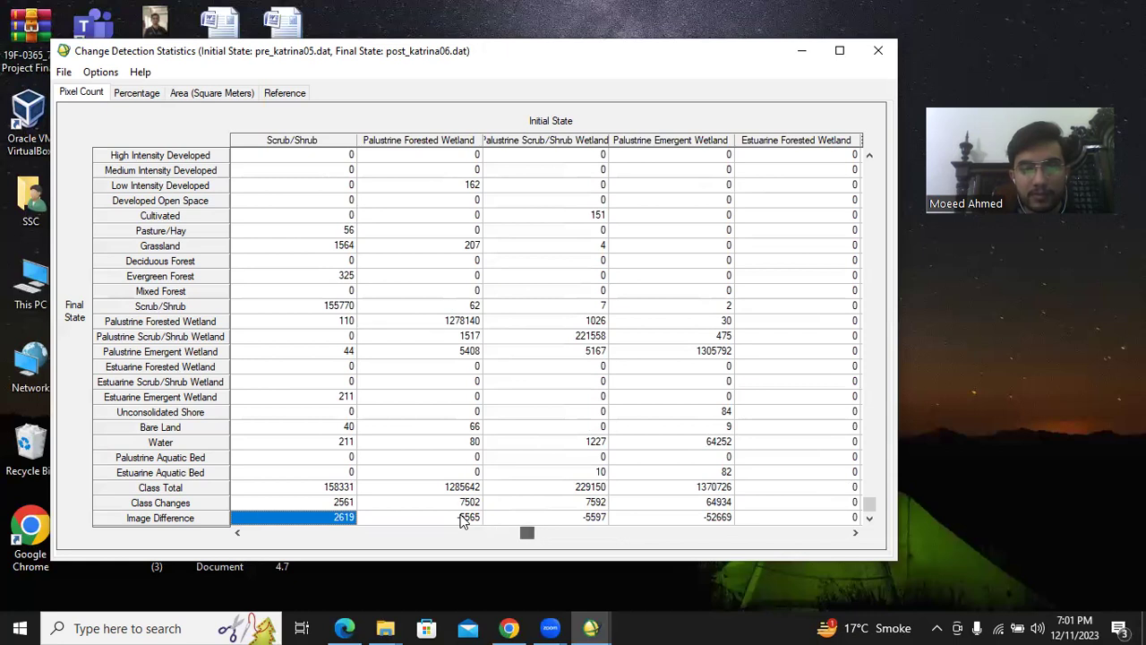
scroll(463, 521, "left", 2)
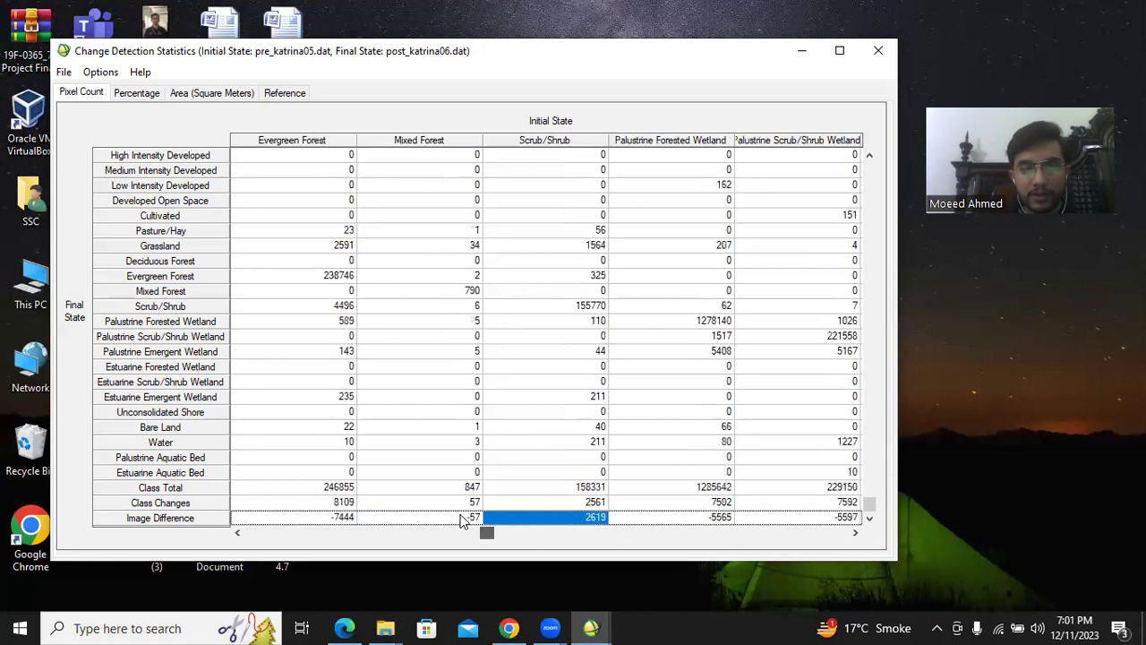
- Compare the Image Difference pixel counts of the Evergreen Forest and Mixed Forest classes with the Scrub/Shrub class
key("Left")
key("Left")
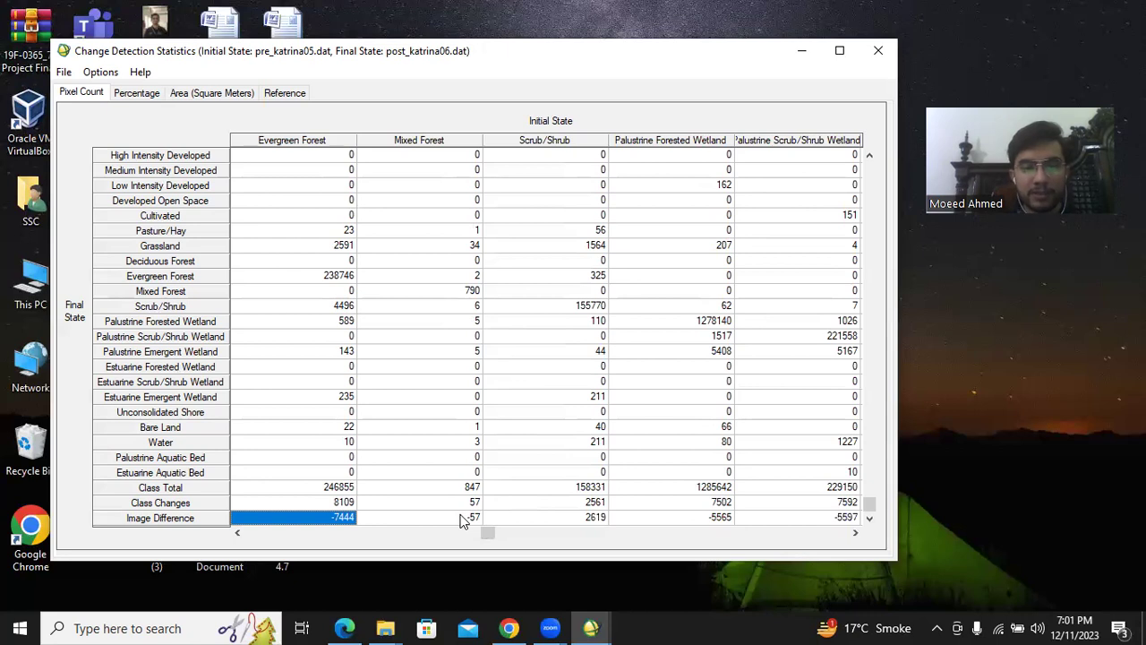
left_click(398, 522)
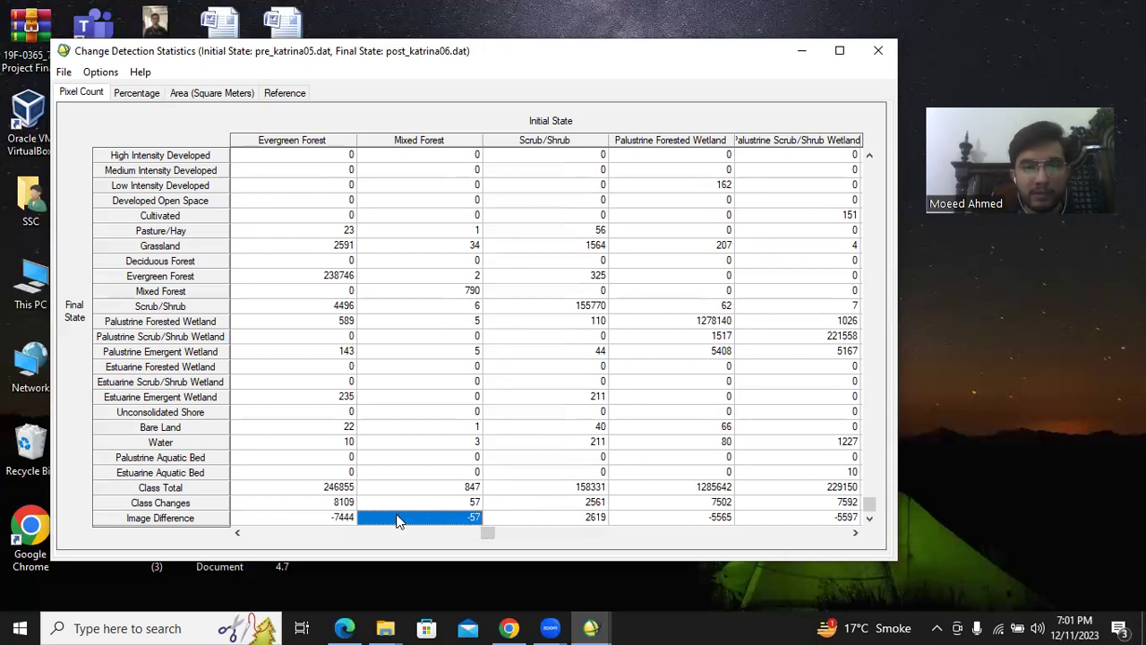
left_click(338, 521)
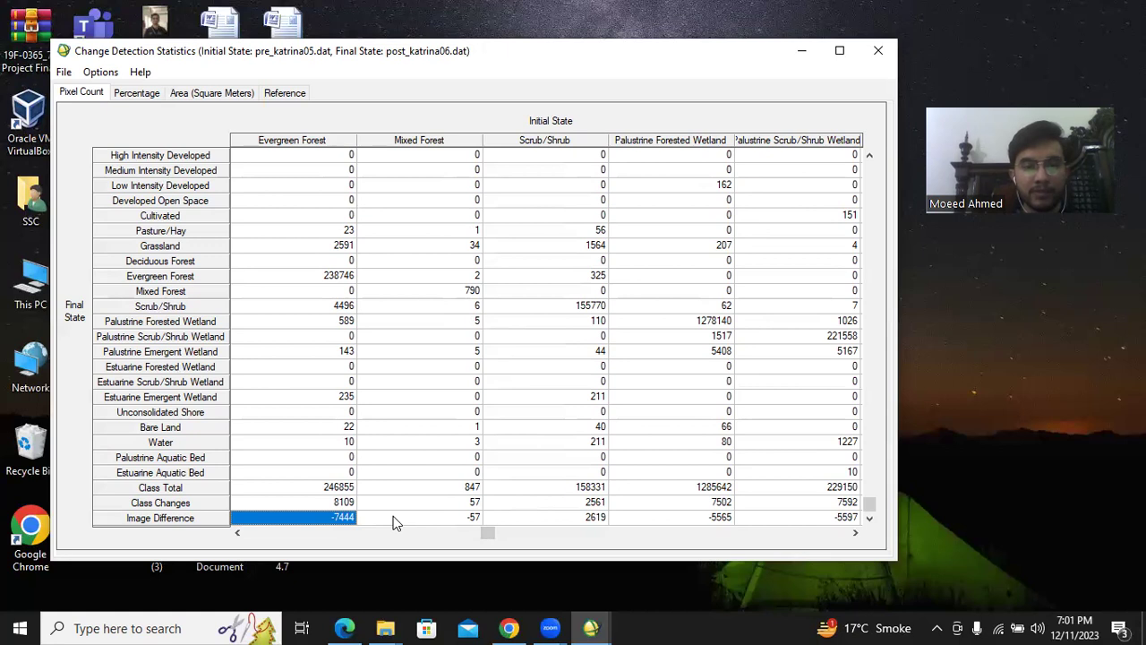
left_click(378, 518)
left_click(335, 521)
left_click(348, 521)
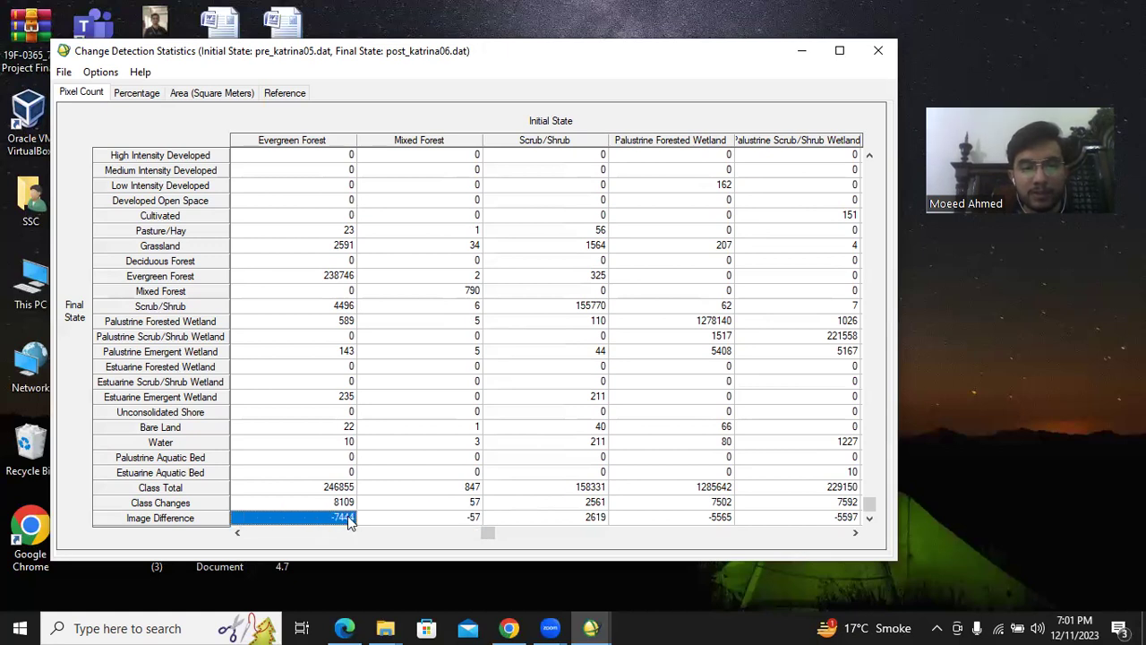
left_click(430, 520)
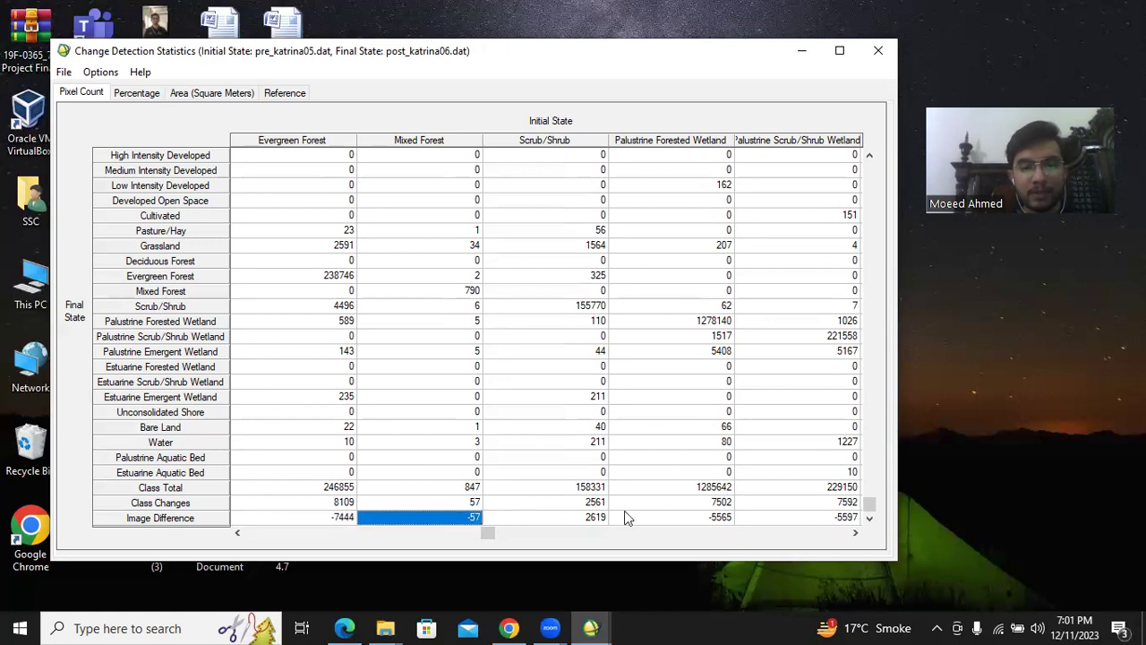
left_click(605, 519)
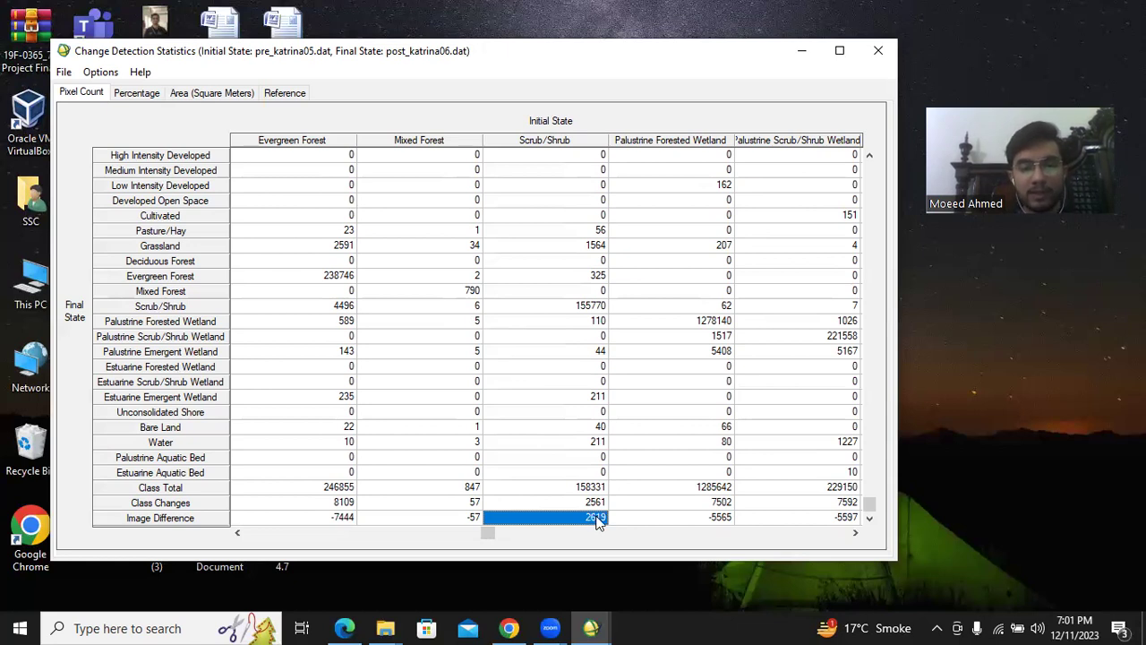
key("Home")
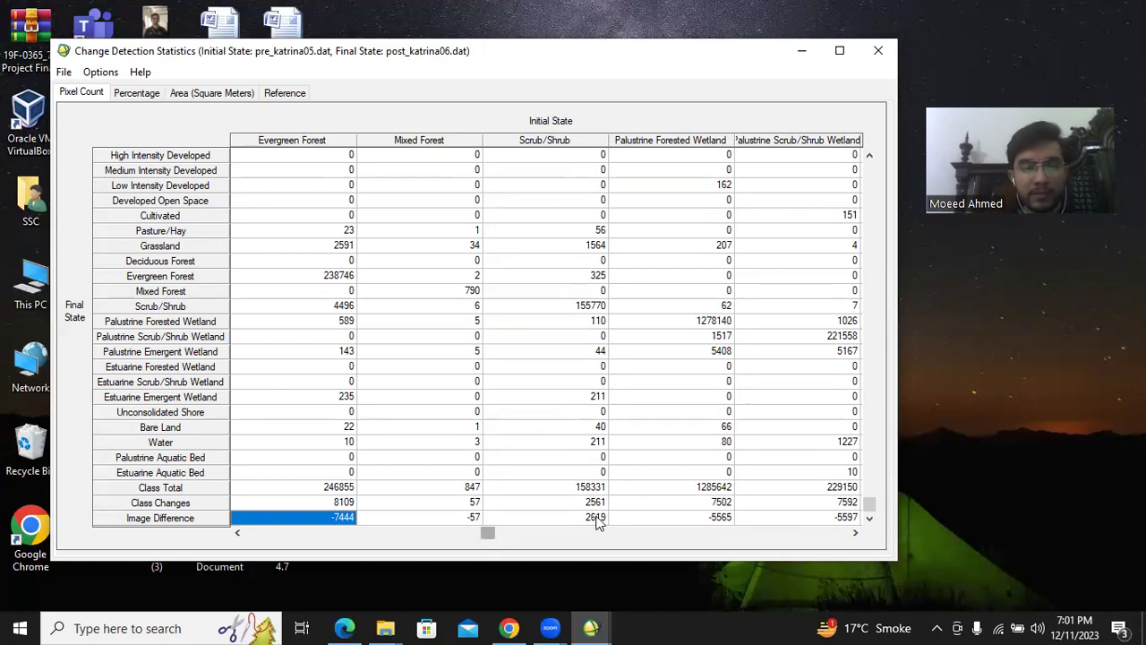
key("shift+End")
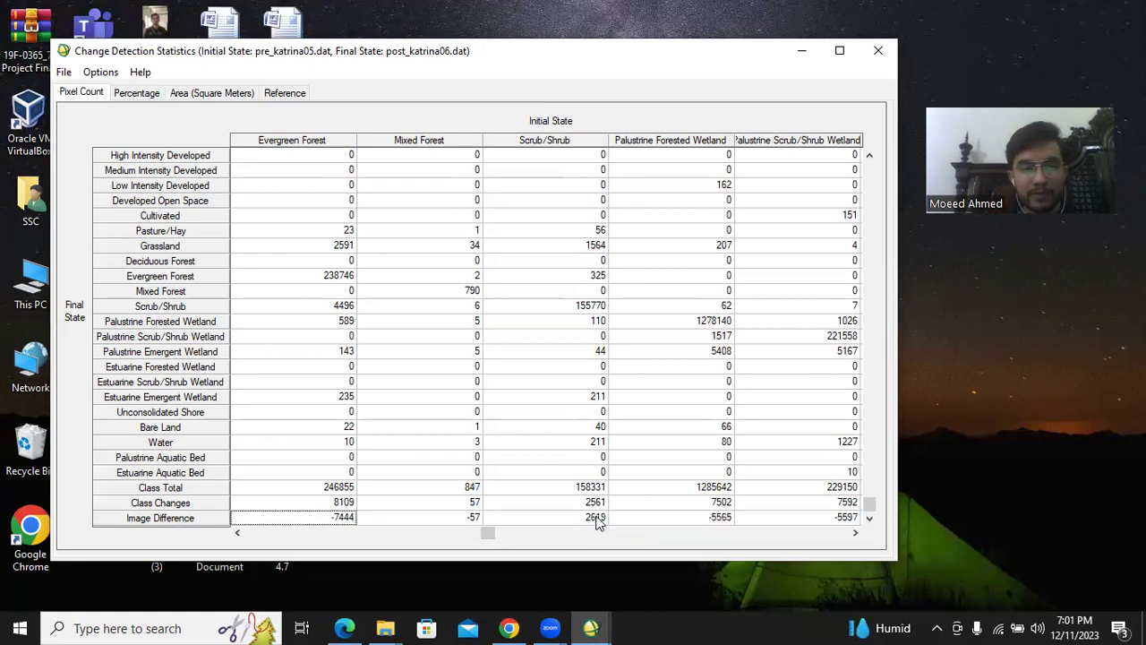
left_click(376, 519)
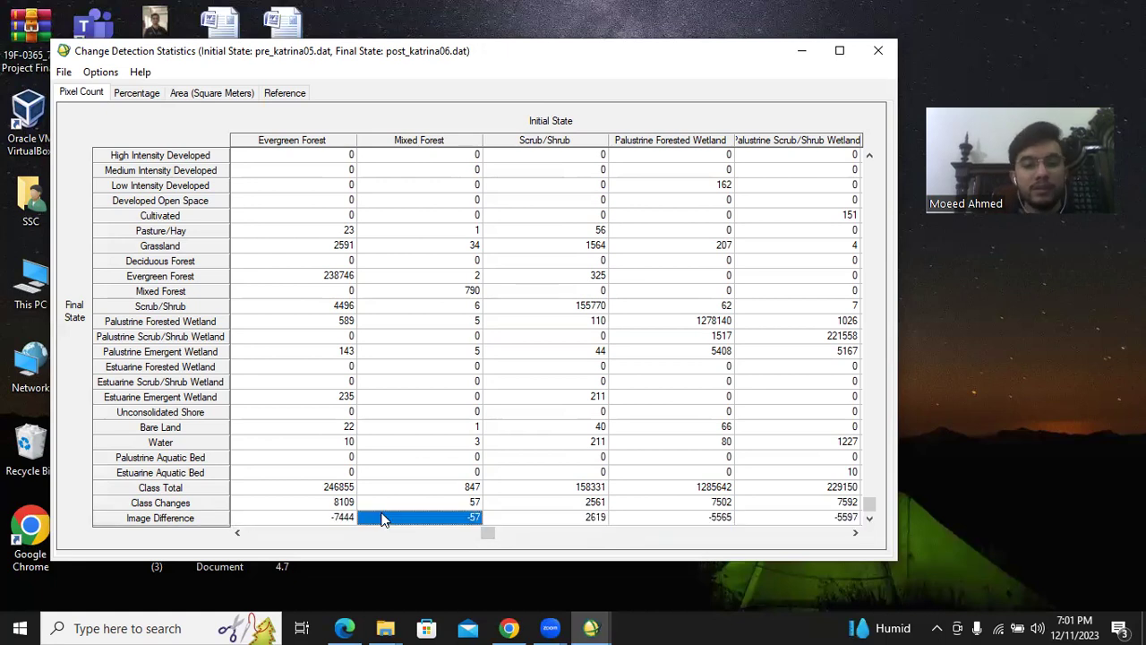
key("Left")
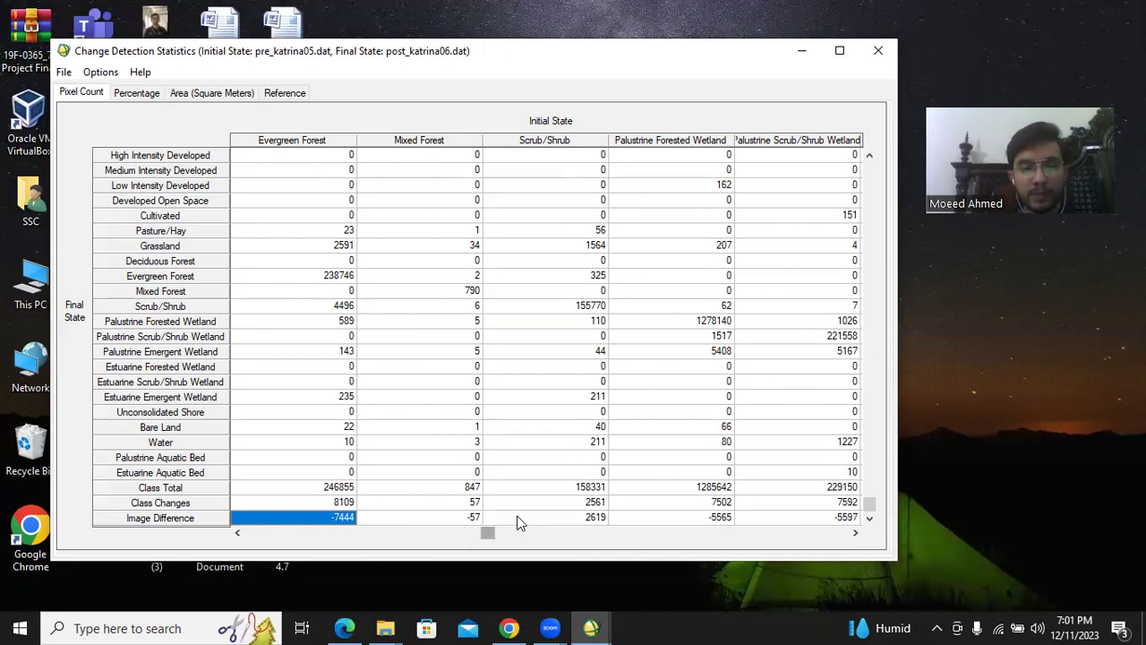
- Examine the Image Difference pixel counts for the palustrine and estuarine wetland, Unconsolidated Shore and Bare Land classes
scroll(518, 523, "right", 2)
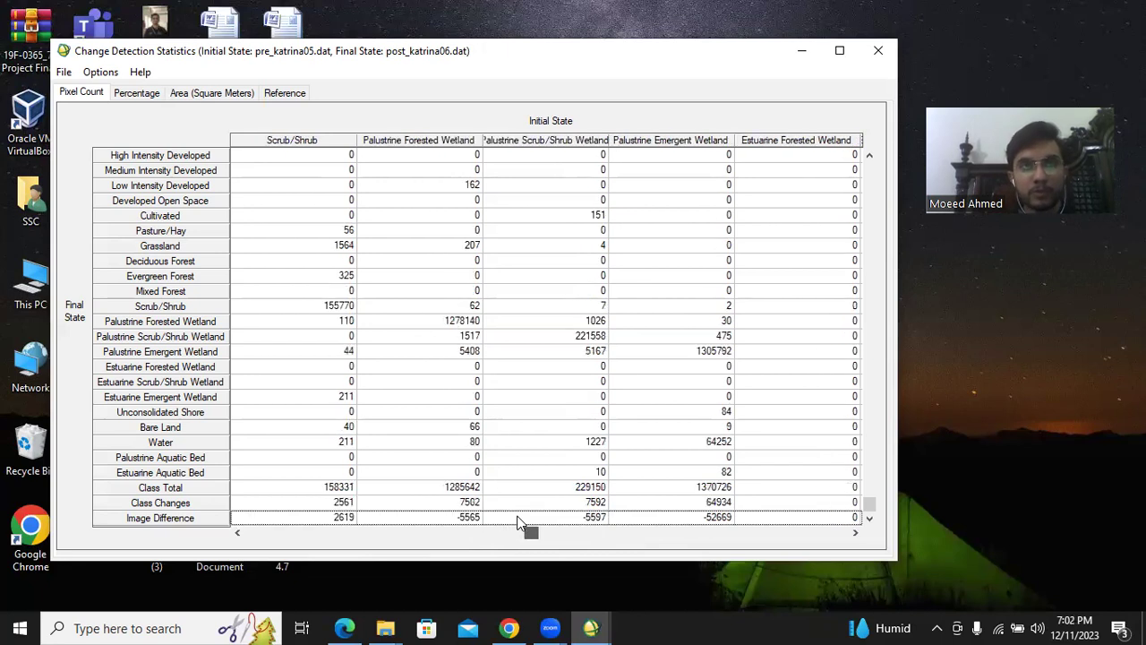
scroll(518, 523, "right", 1)
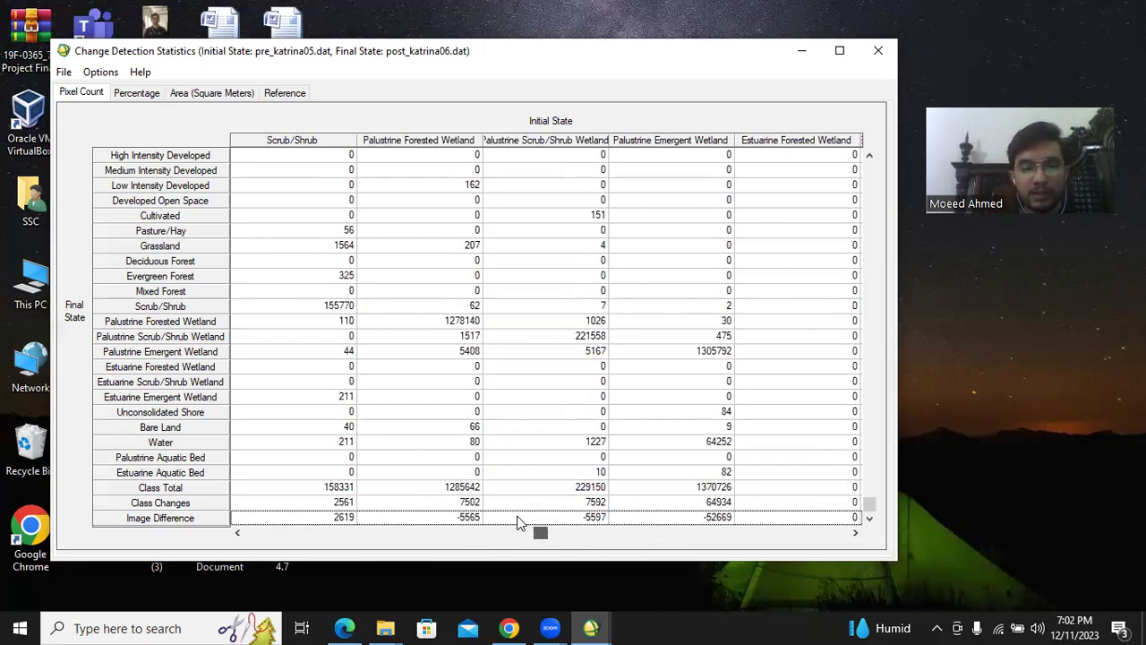
scroll(517, 523, "right", 1)
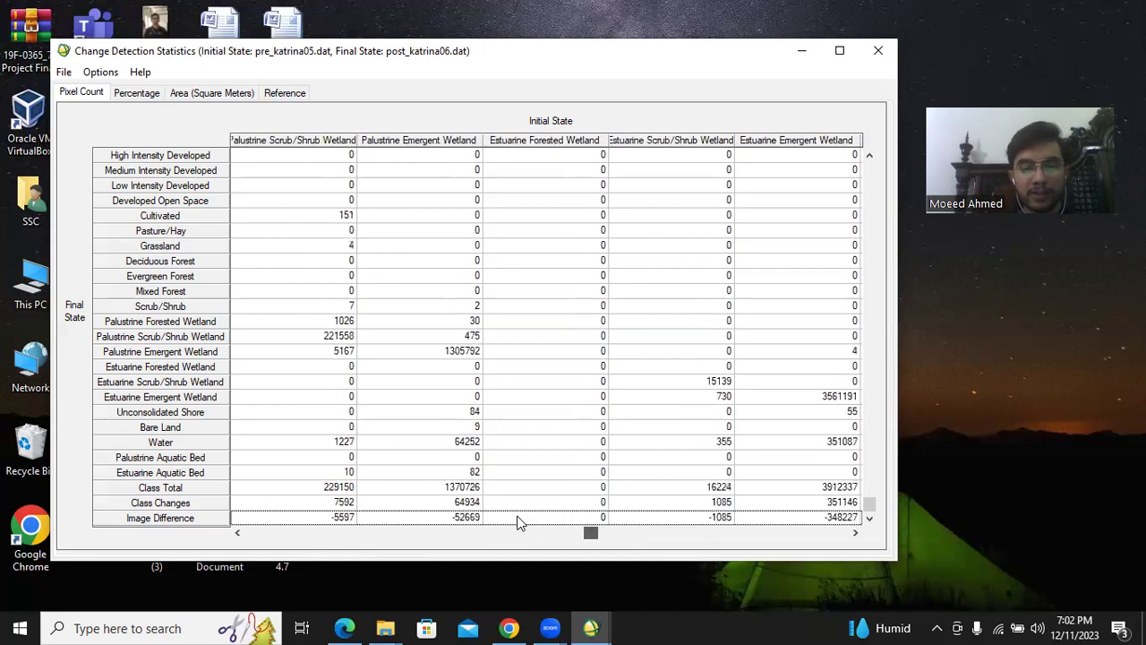
scroll(517, 523, "right", 1)
scroll(518, 523, "right", 1)
scroll(518, 523, "right", 1)
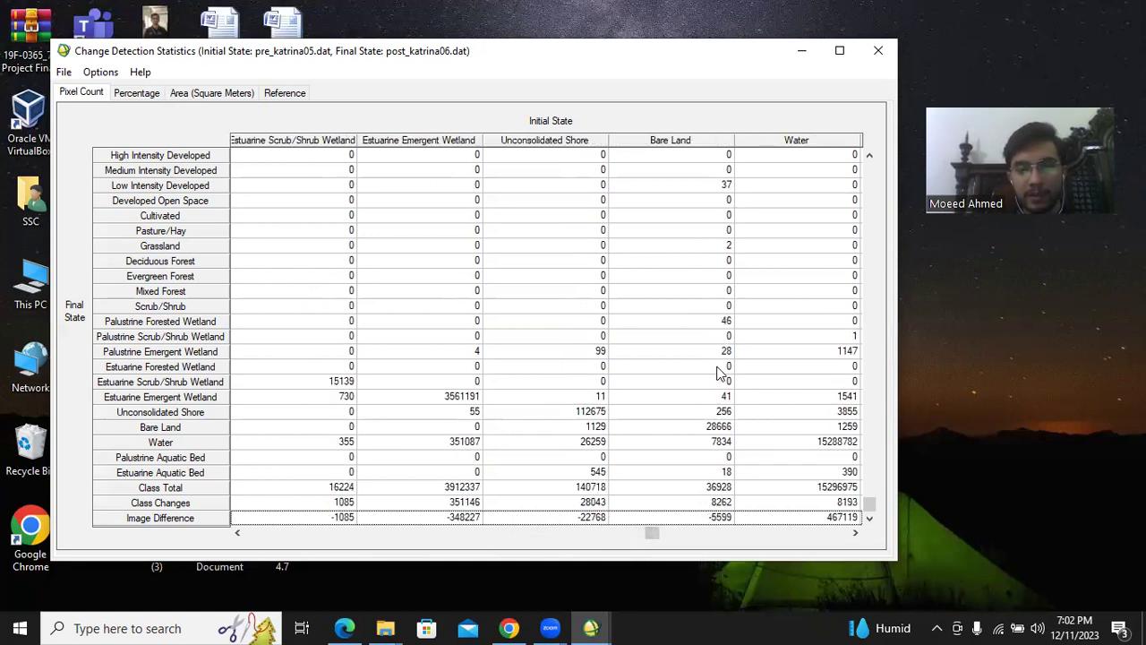
left_click(722, 518)
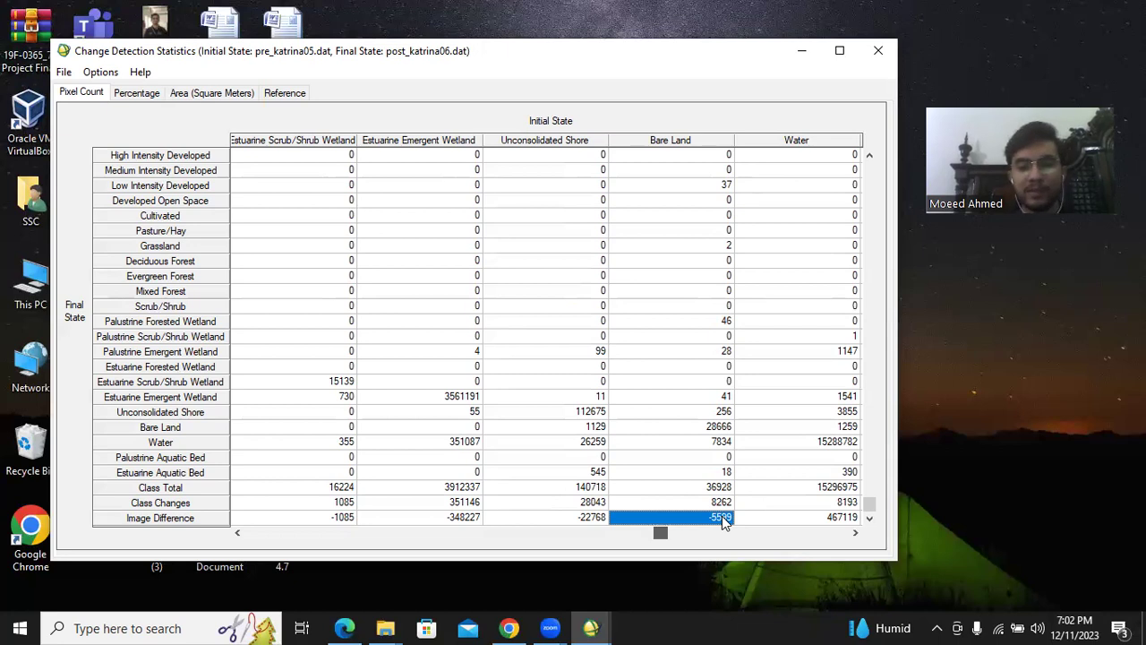
- Examine the Image Difference pixel count for the Water class alongside the aquatic bed classes
scroll(722, 516, "right", 1)
scroll(723, 522, "right", 1)
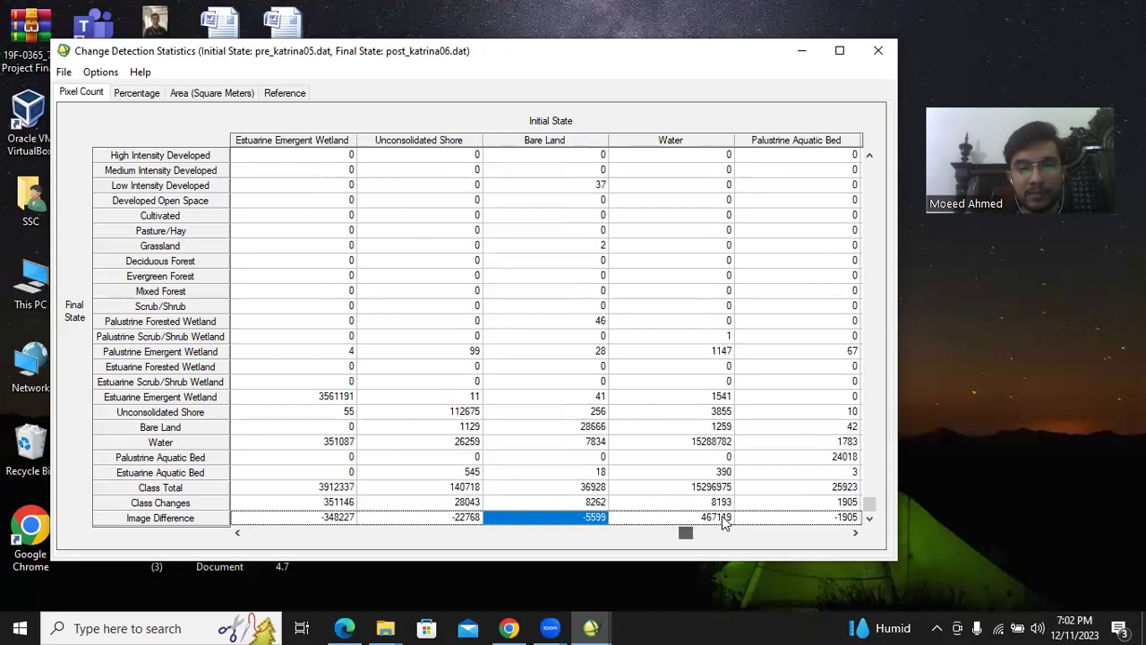
scroll(724, 524, "right", 1)
scroll(724, 524, "right", 1)
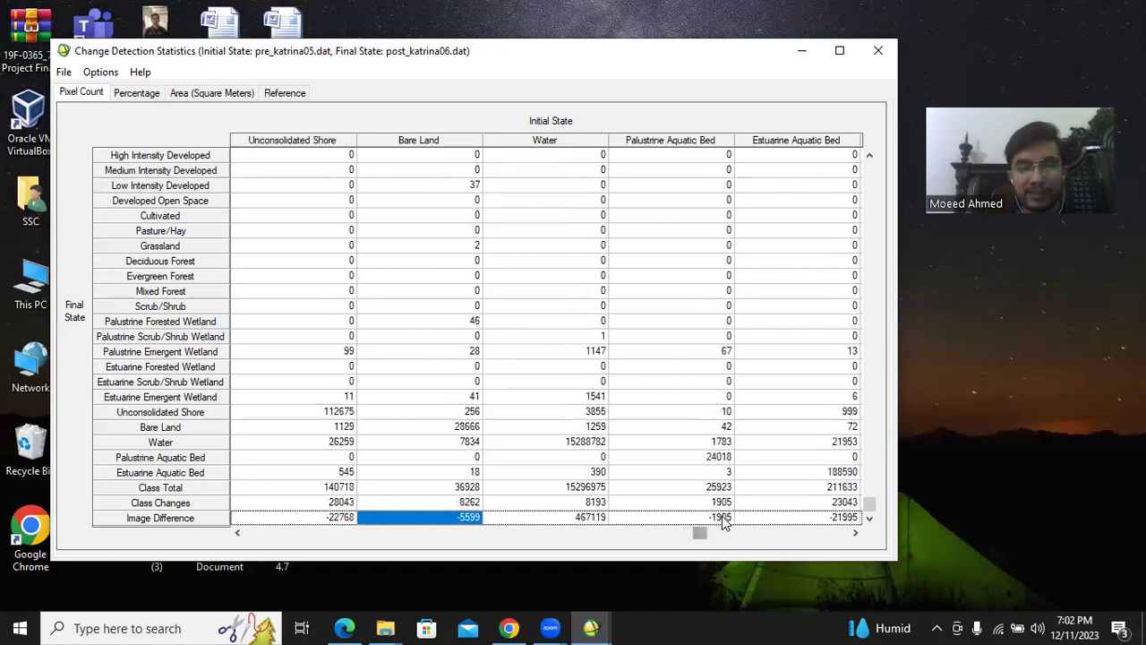
left_click(598, 519)
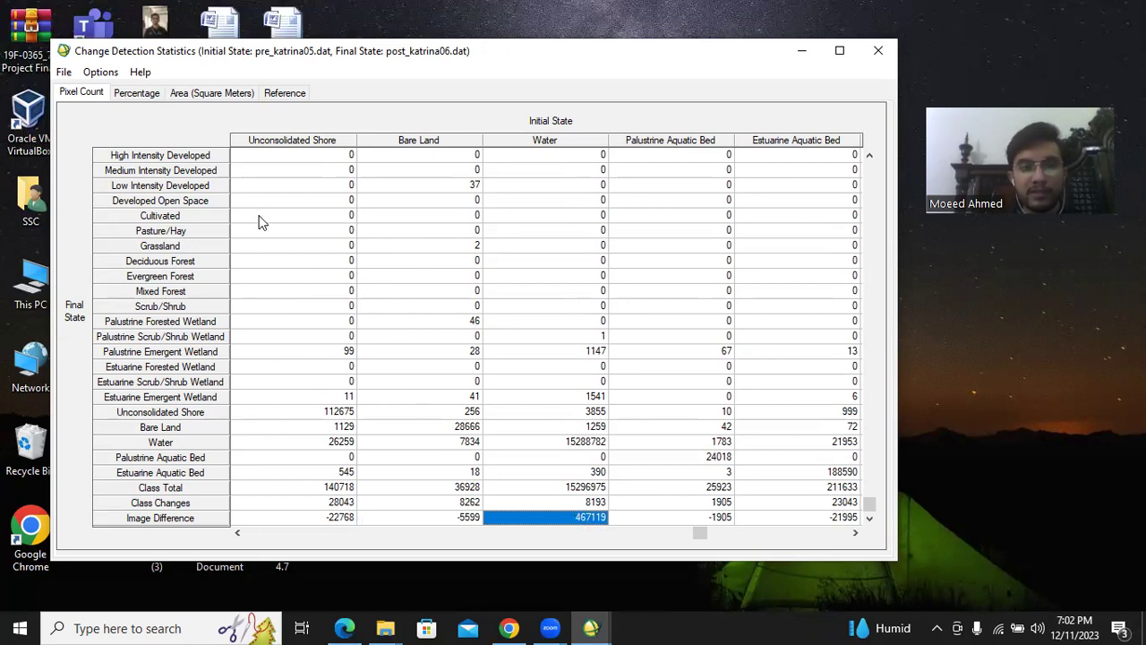
- Review the change detection statistics as percentages and as areas in square meters across the initial state classes
left_click(131, 98)
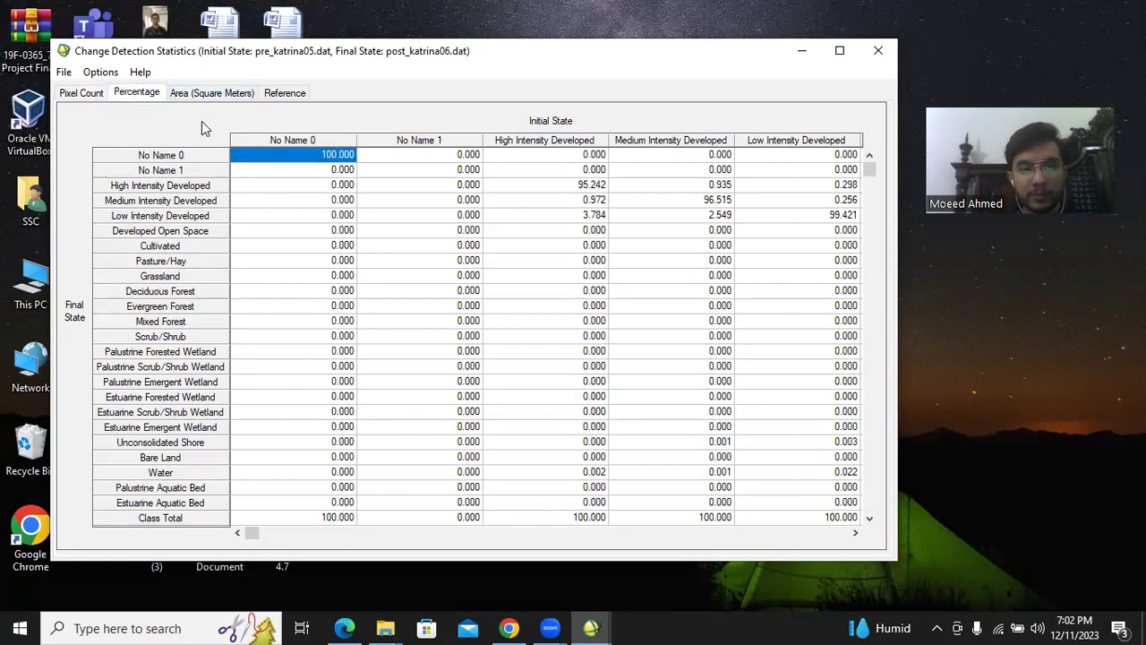
scroll(345, 504, "right", 4)
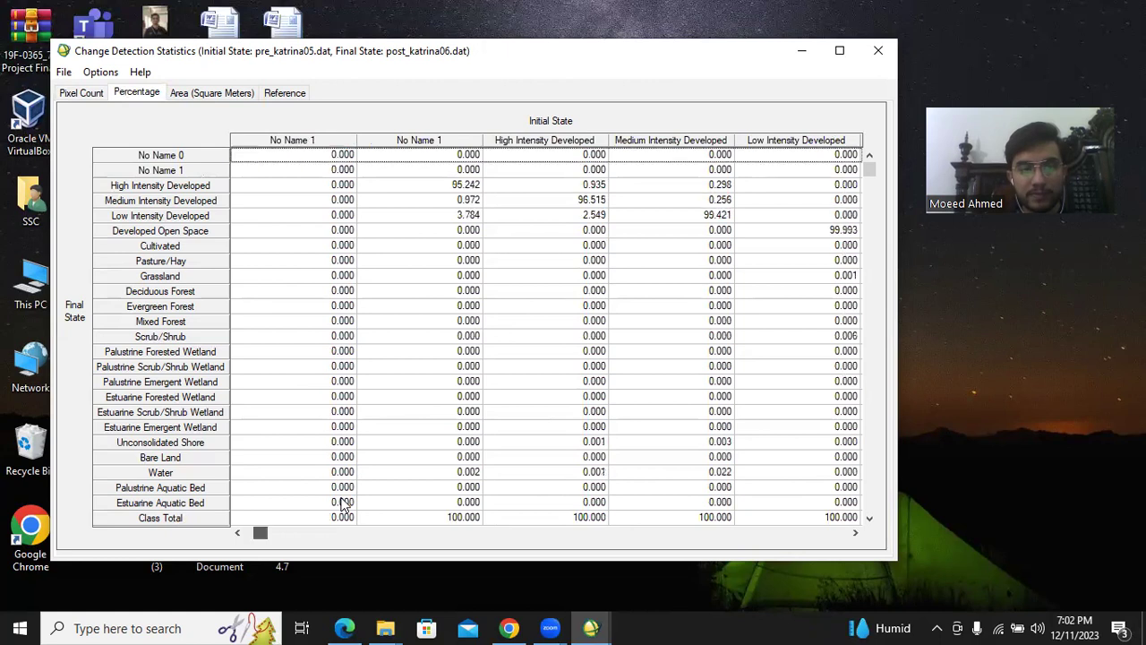
scroll(345, 505, "right", 1)
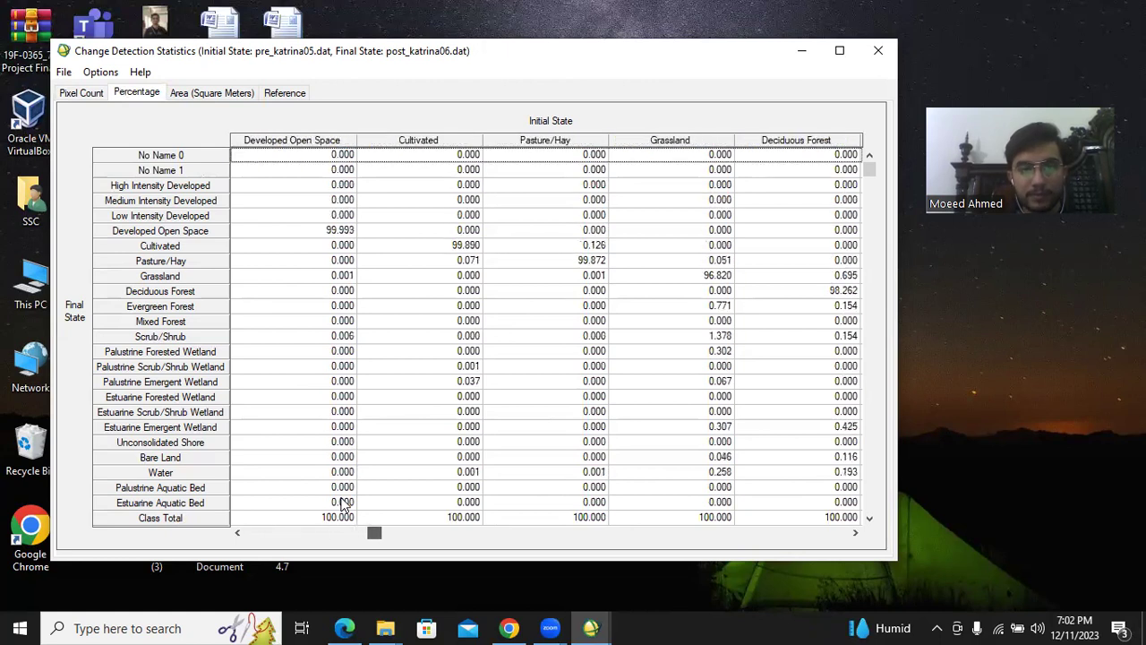
left_click(215, 93)
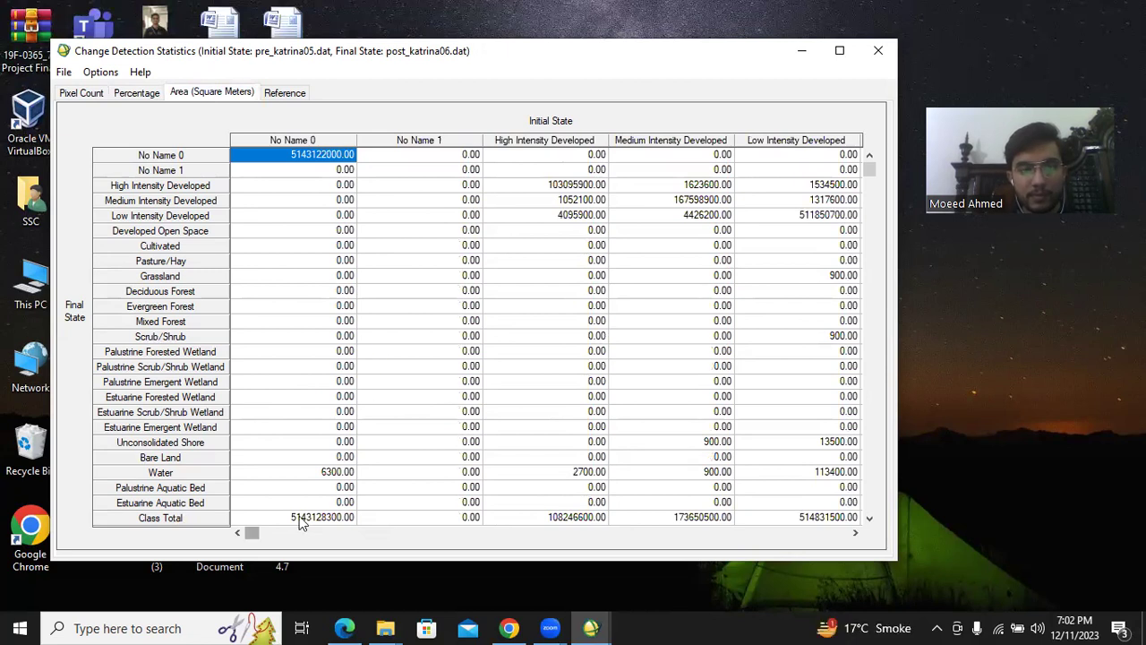
scroll(301, 524, "right", 3)
scroll(301, 524, "right", 1)
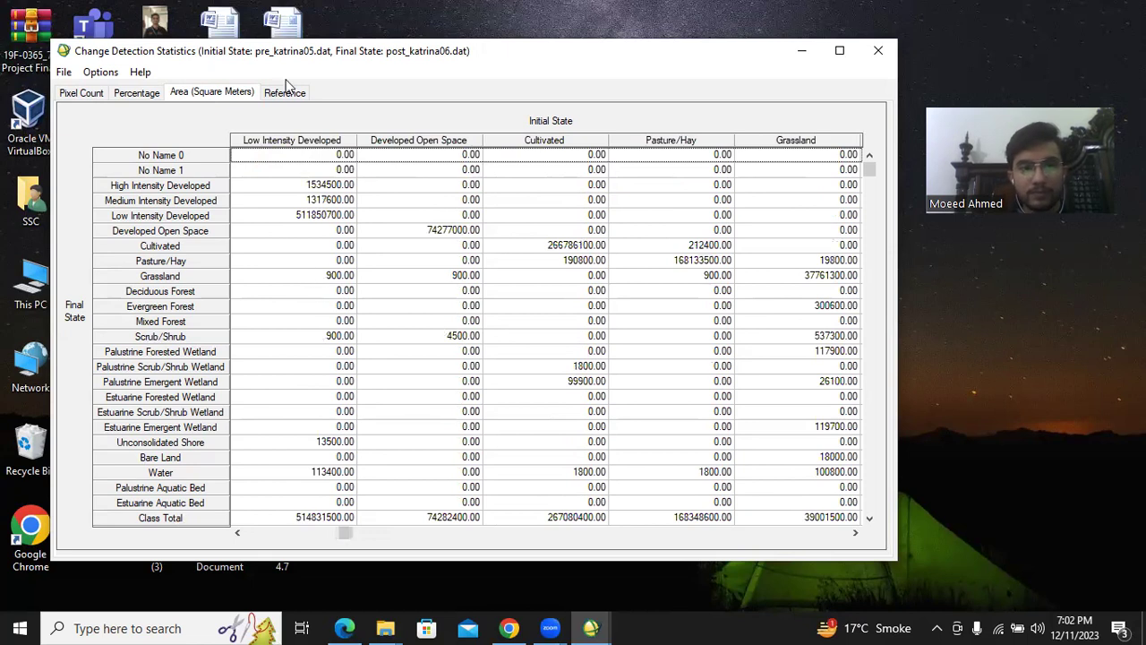
- Return to the pixel counts and examine the Row Total and Class Total columns for the final state classes
left_click(89, 93)
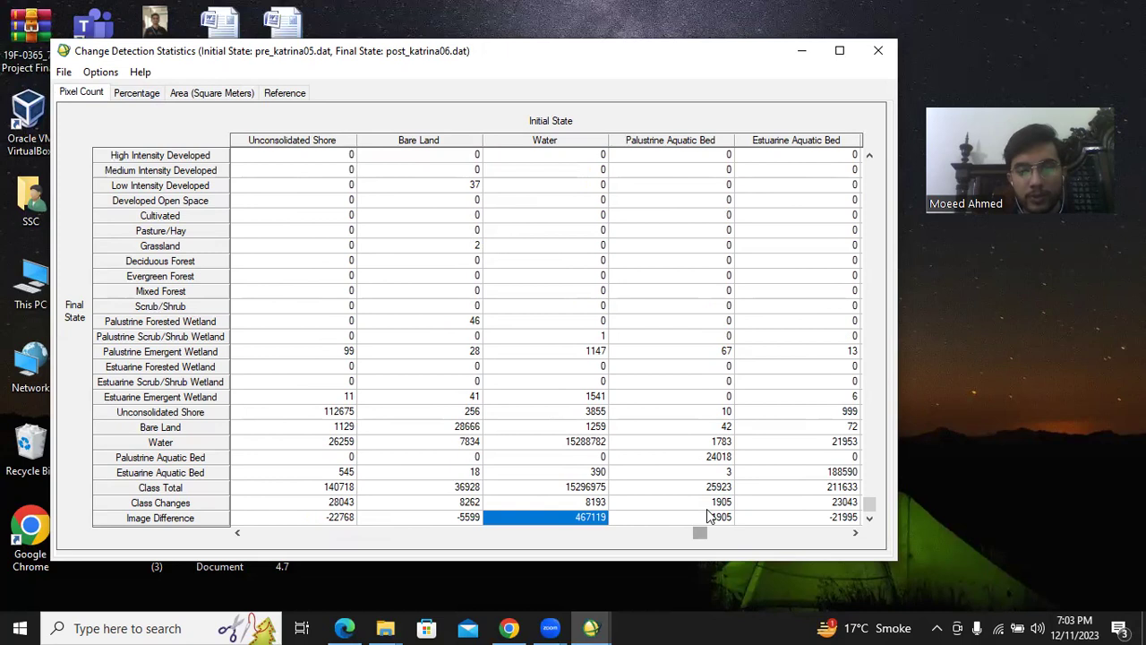
mouse_move(700, 533)
left_mouse_down()
mouse_move(733, 533)
mouse_move(707, 517)
left_mouse_up()
scroll(708, 517, "right", 3)
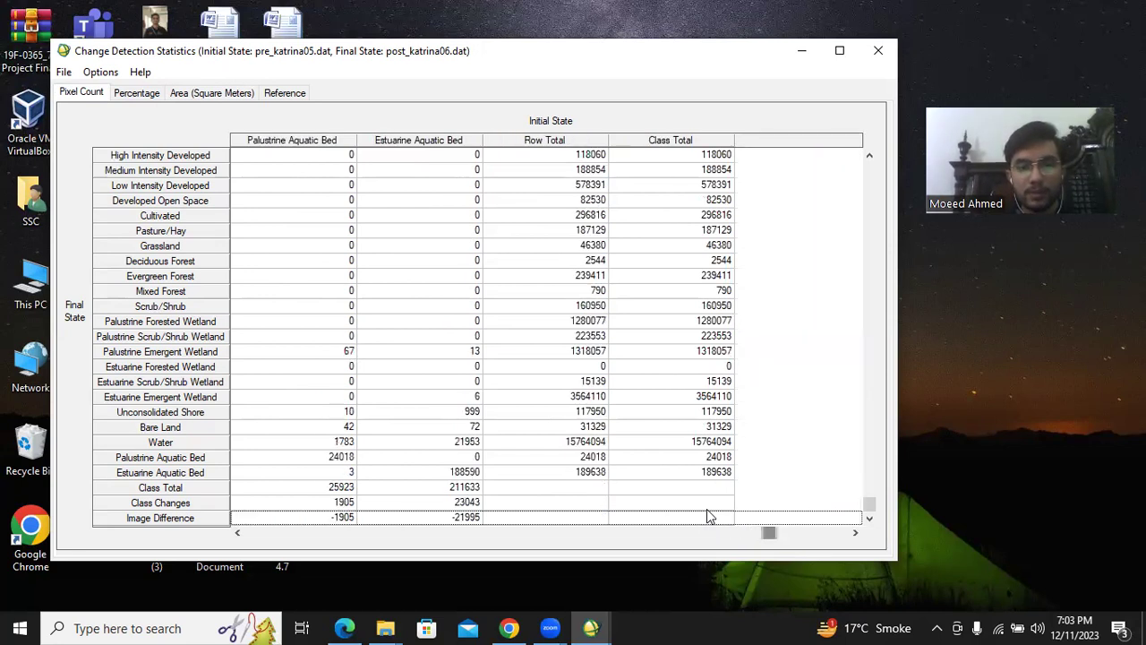
- Go back to the palustrine and estuarine wetland columns of the pixel counts and maximize the statistics window
scroll(706, 517, "left", 5)
scroll(707, 517, "left", 2)
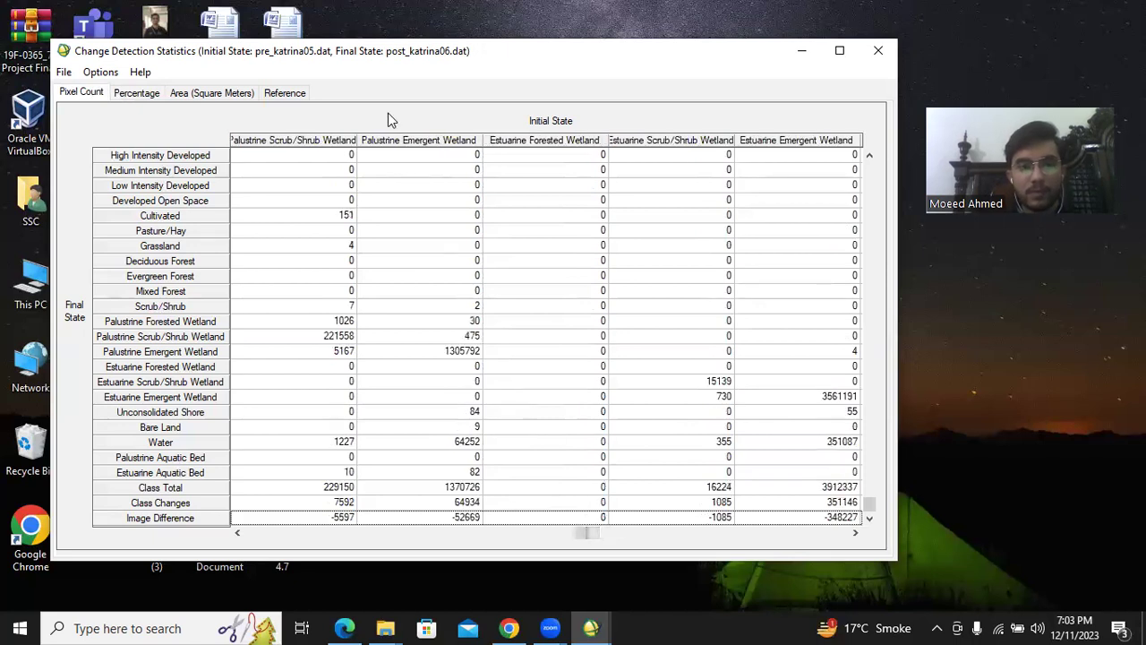
left_click_drag(355, 54, 358, 56)
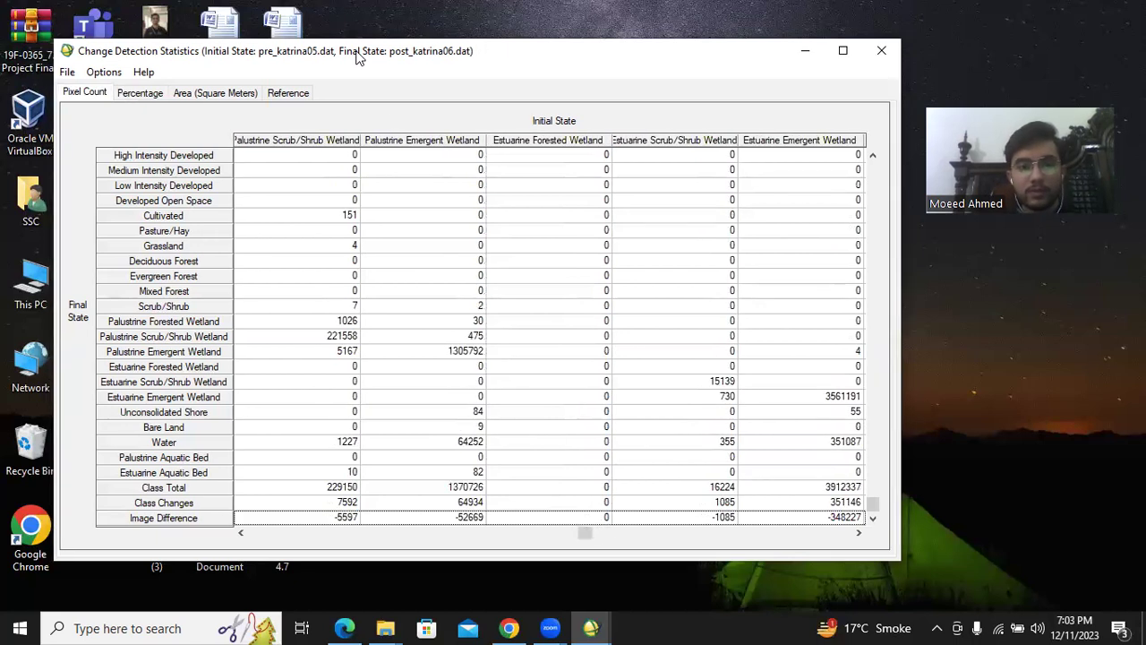
double_click(358, 56)
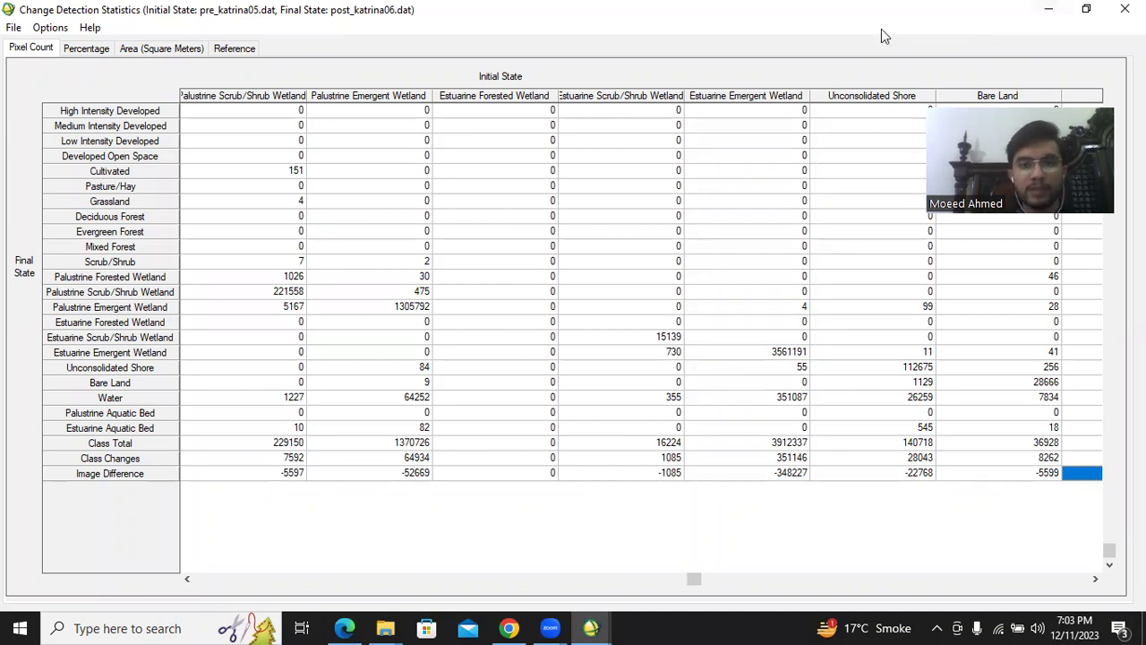
- Minimize the statistics window and review which Change Detection tools are available among the basic tools
left_click(1048, 8)
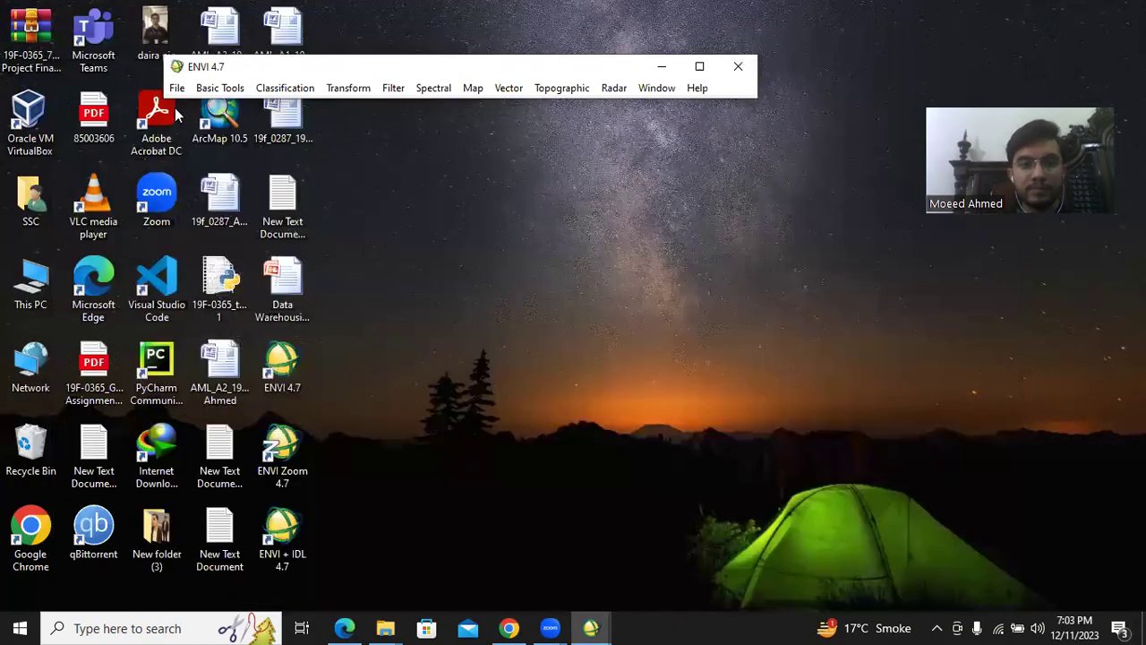
left_click(177, 88)
mouse_move(219, 88)
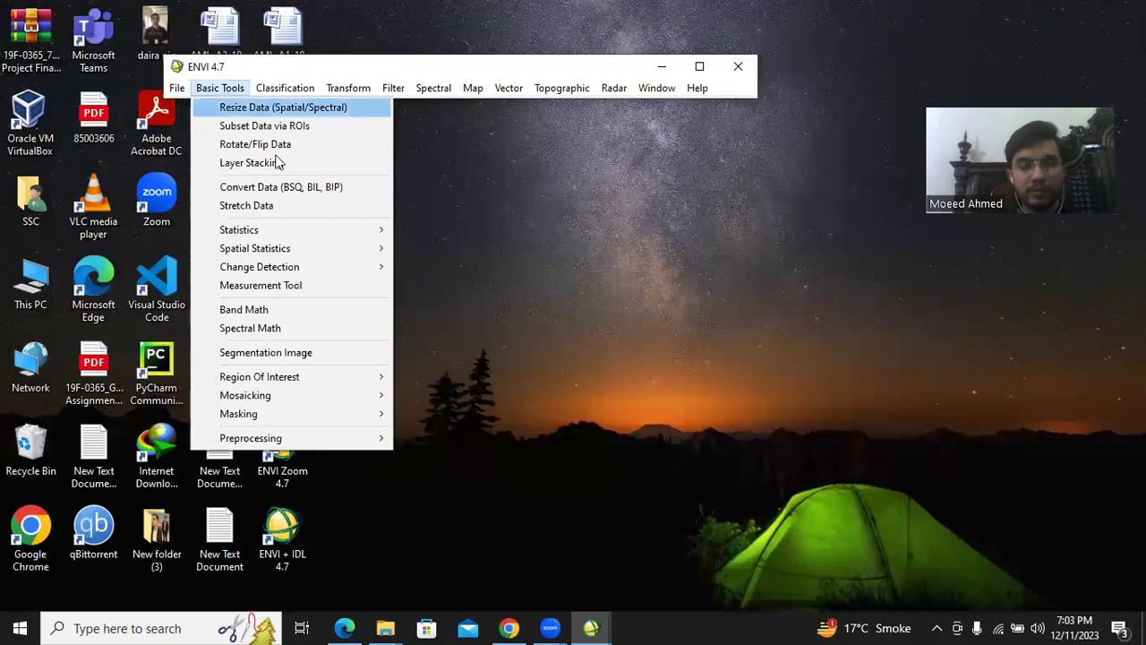
mouse_move(366, 266)
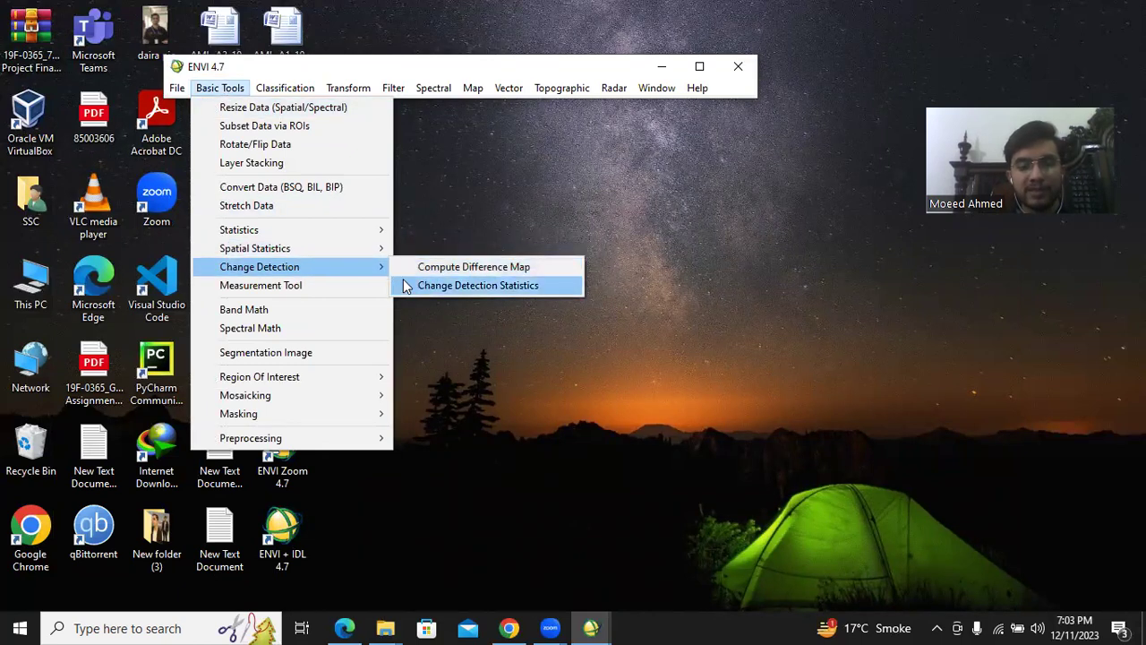
left_click(509, 628)
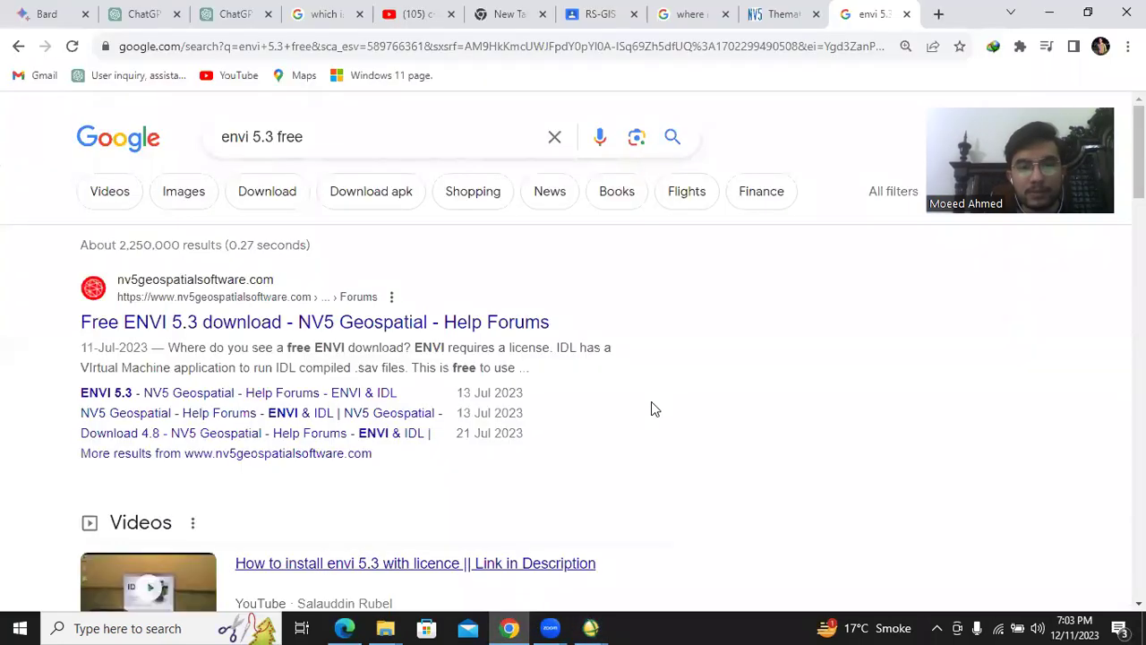
left_click(1050, 13)
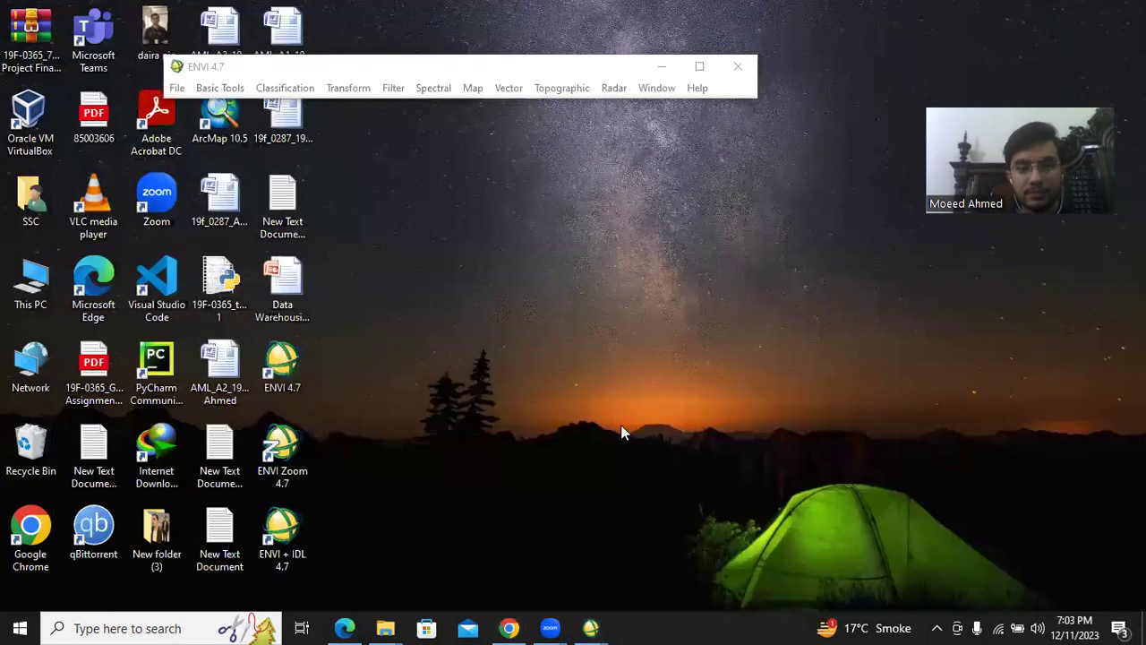
- Bring back the Change Detection Statistics window and examine the equivalent class pairings in its reference information
mouse_move(590, 628)
left_click(692, 548)
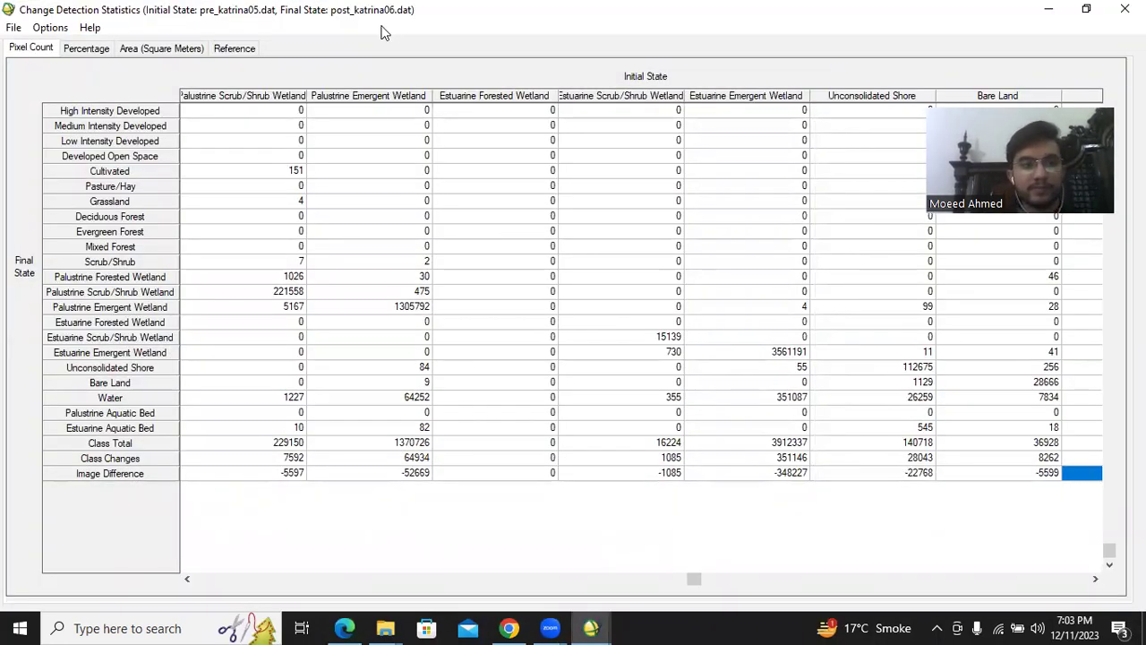
left_click(238, 49)
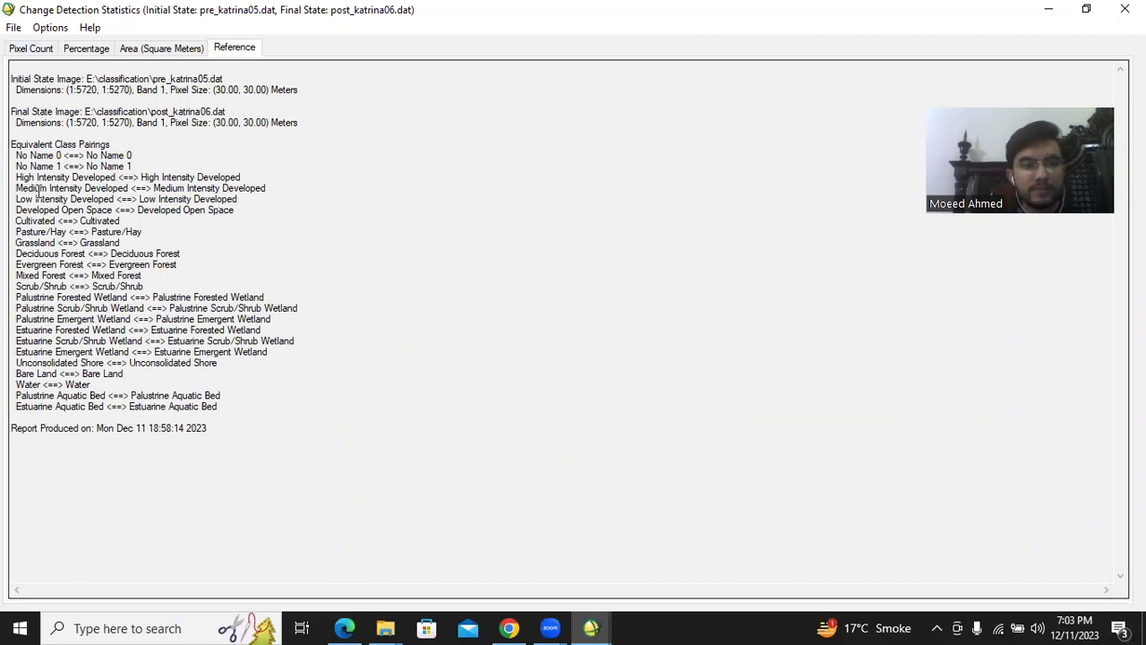
left_click_drag(75, 210, 116, 209)
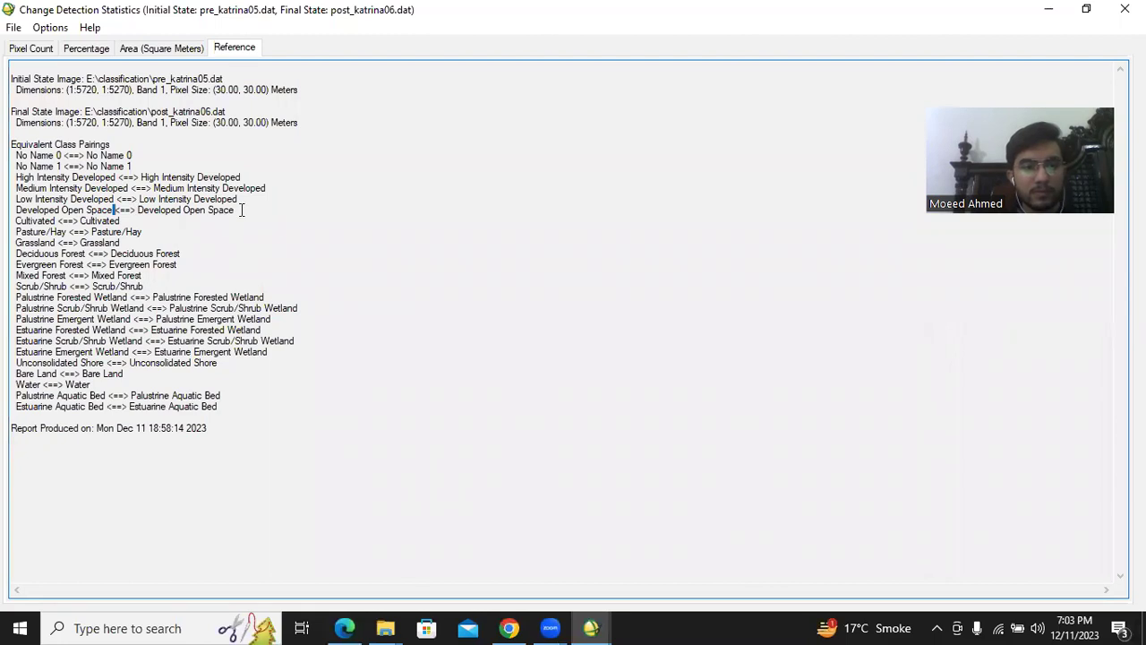
left_click_drag(178, 264, 92, 264)
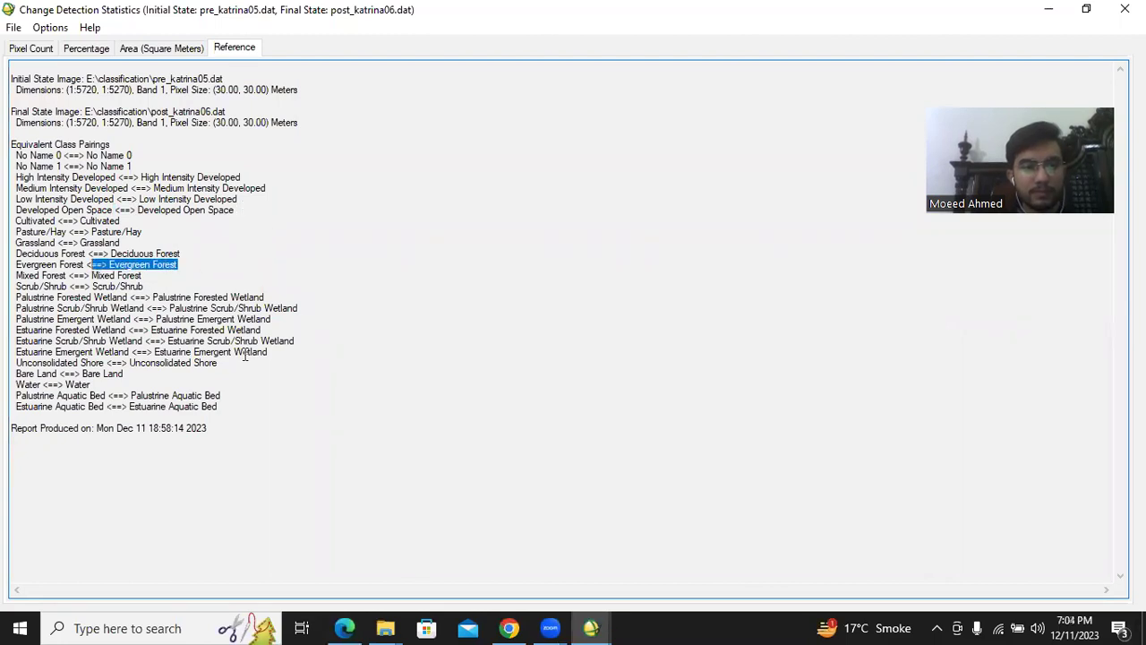
left_click(287, 384)
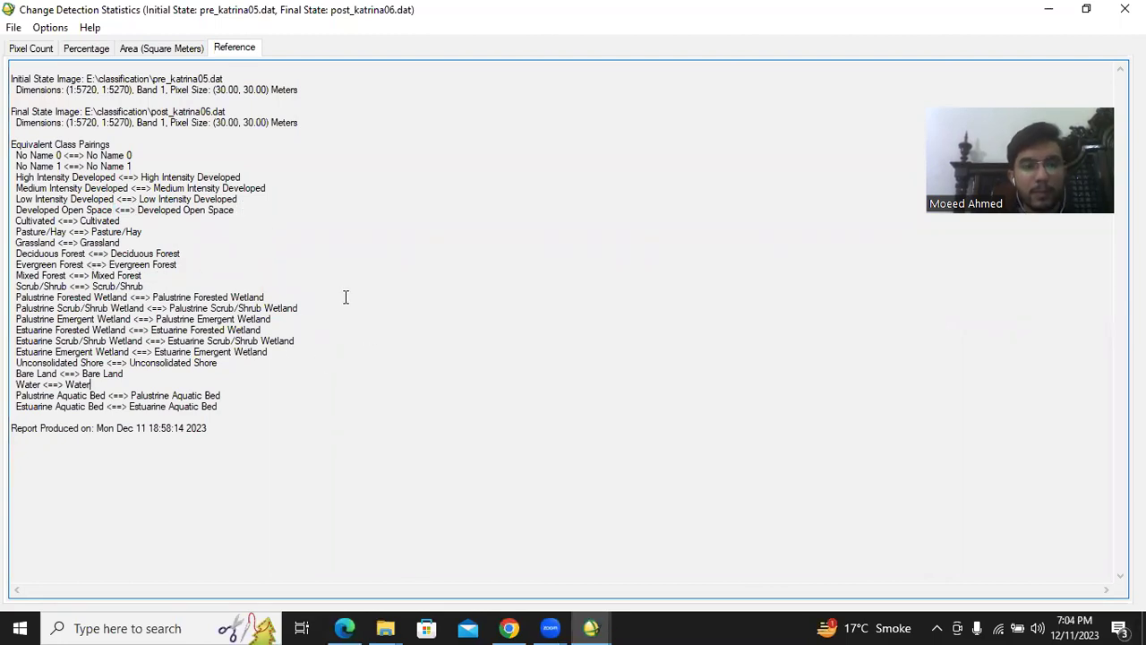
- Review the pixel counts again from the wetland classes through Water to Class Total, and return to the ENVI 4.7 main window
left_click(24, 50)
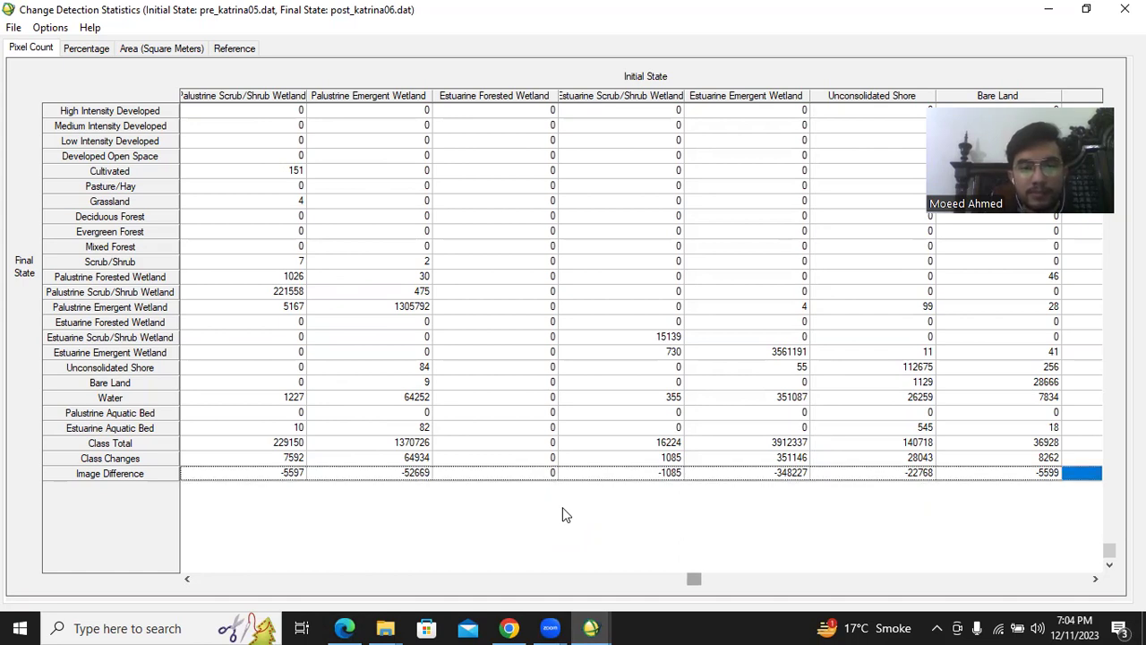
left_click_drag(721, 579, 910, 582)
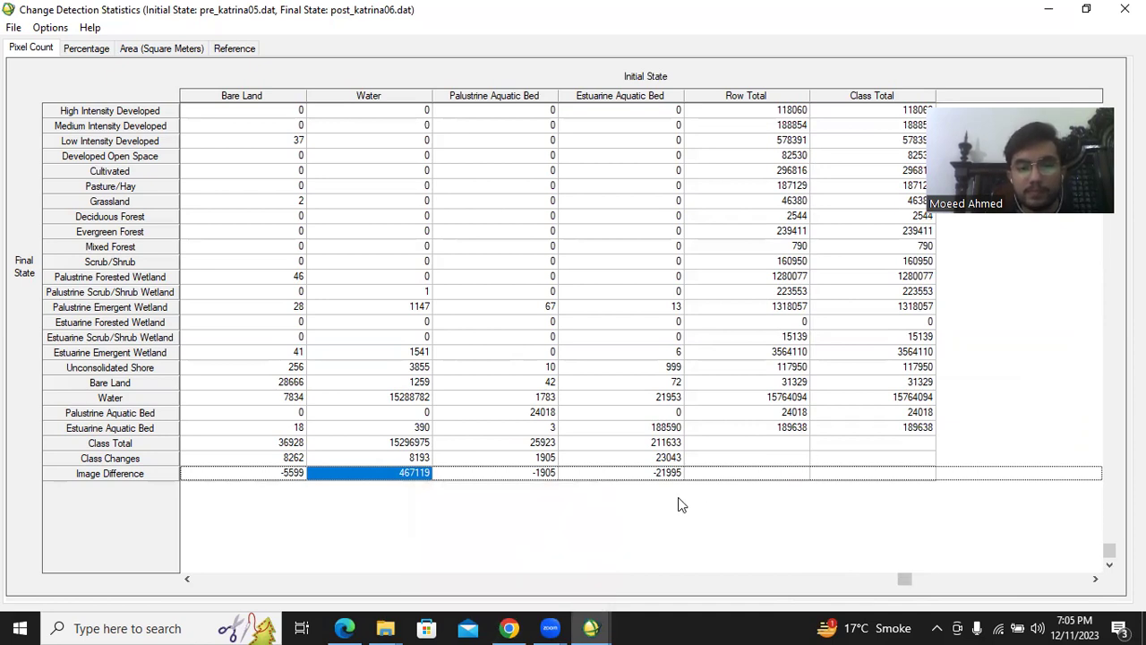
left_click(591, 628)
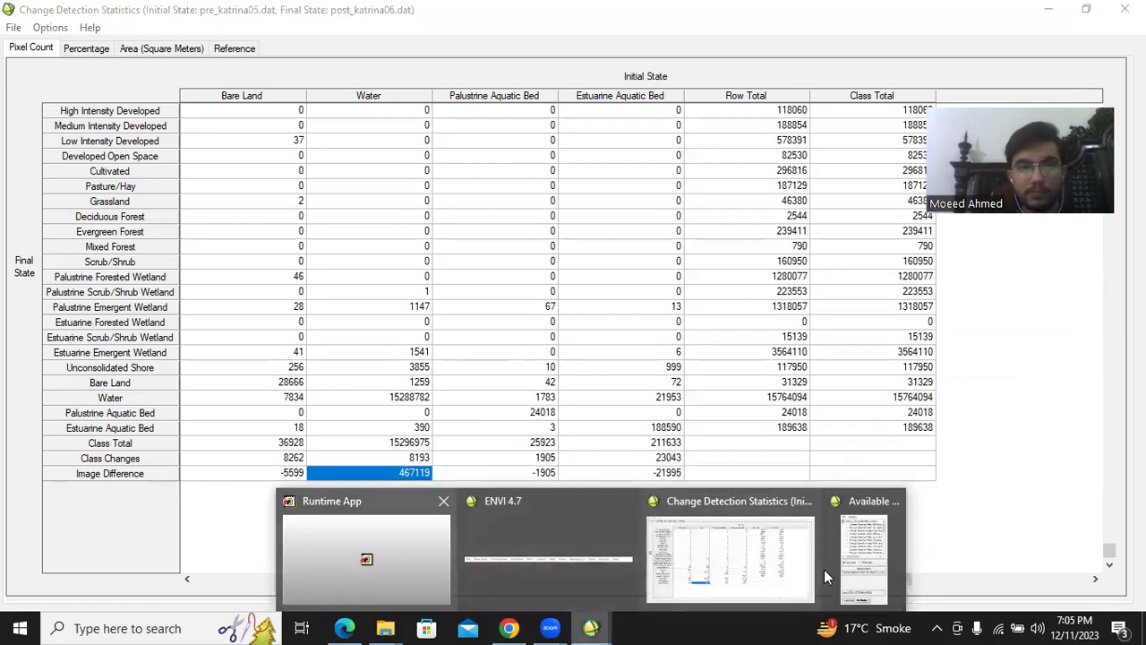
left_click(548, 551)
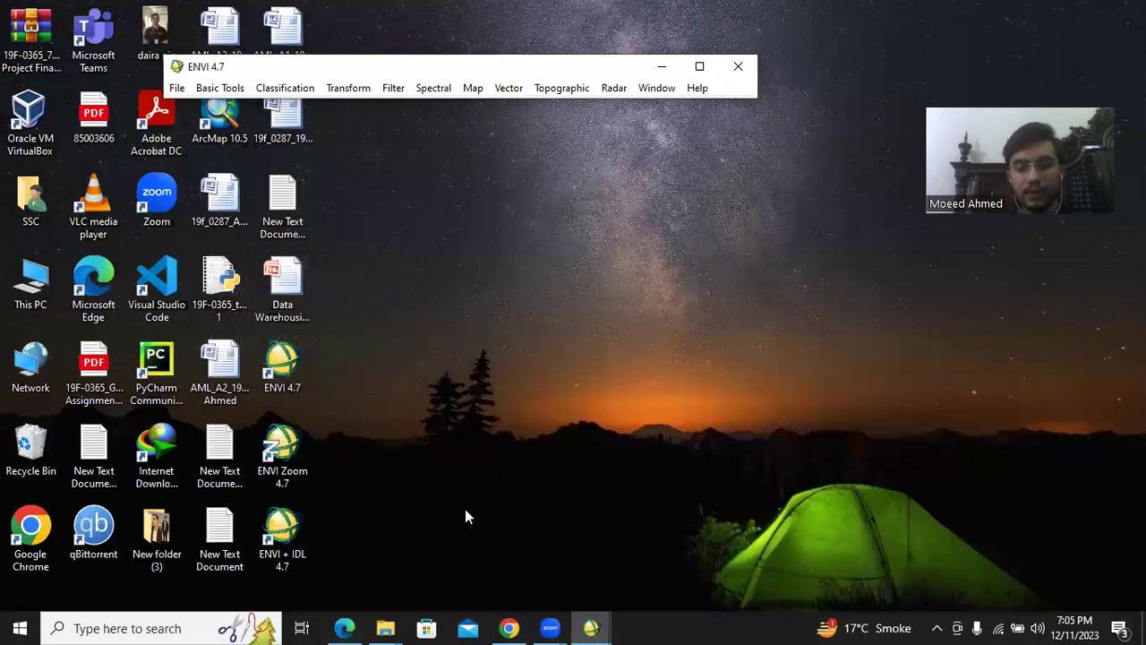
left_click(563, 502)
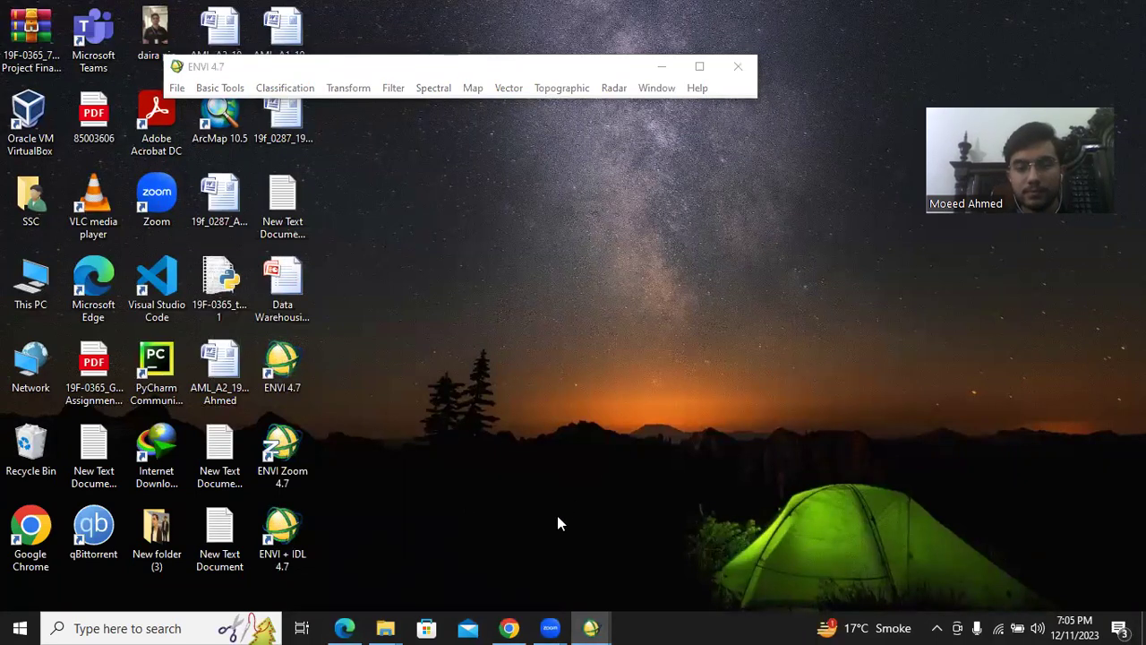